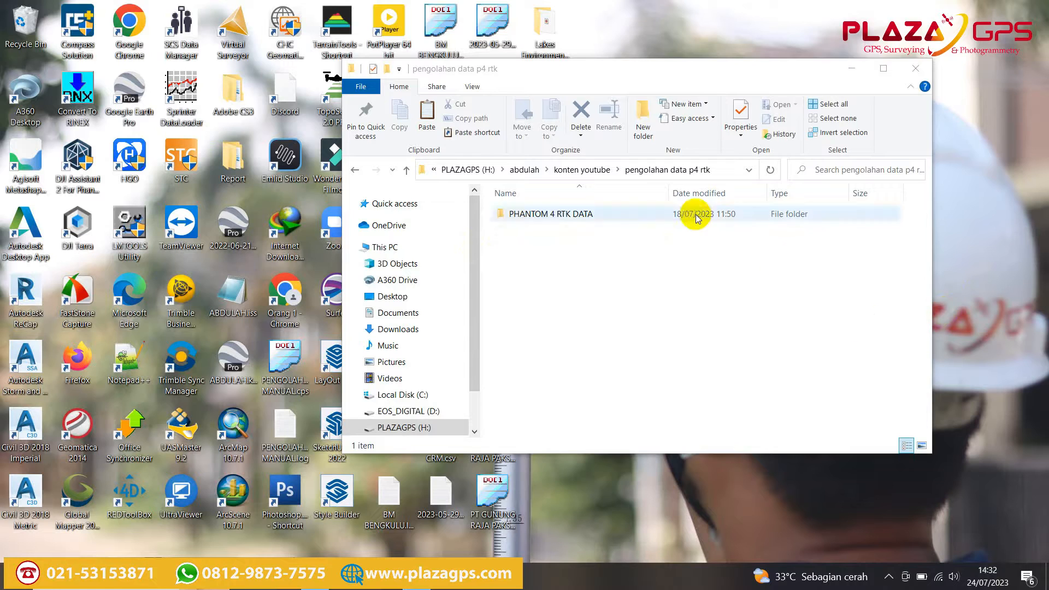
- Open the PHANTOM 4 RTK DATA folder and examine the photos, PPKRAW and Timestamp files in its 100_0002 folder
drag(789, 70, 628, 63)
double_click(469, 208)
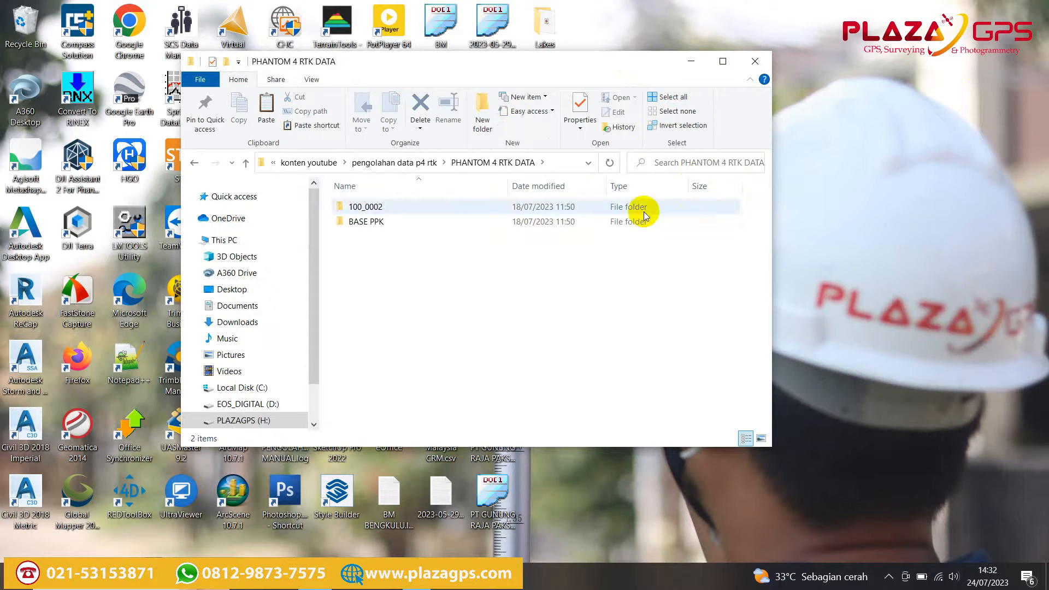
double_click(414, 207)
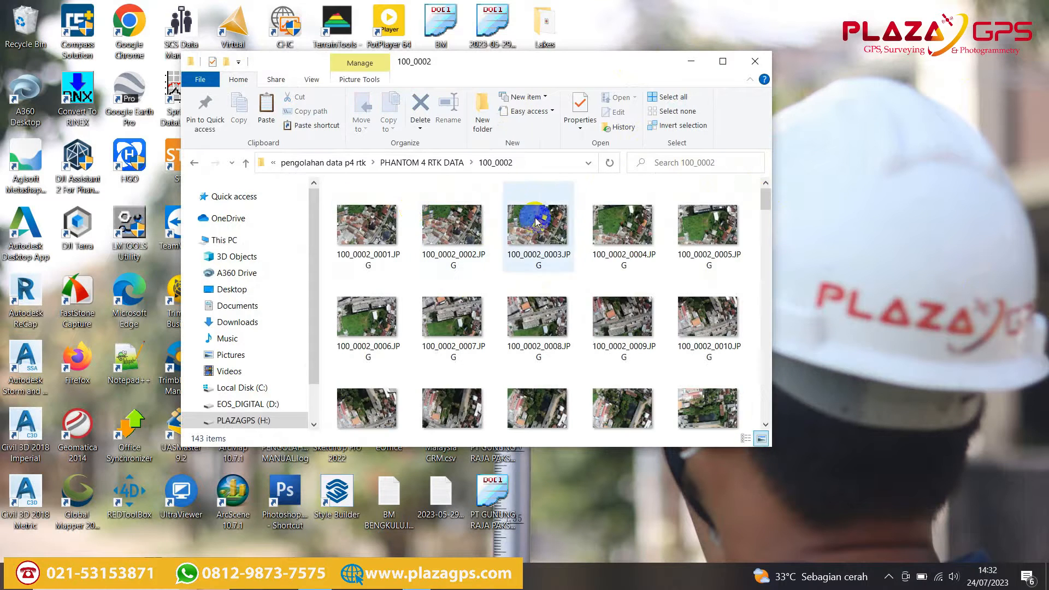
scroll(426, 229, down, 4)
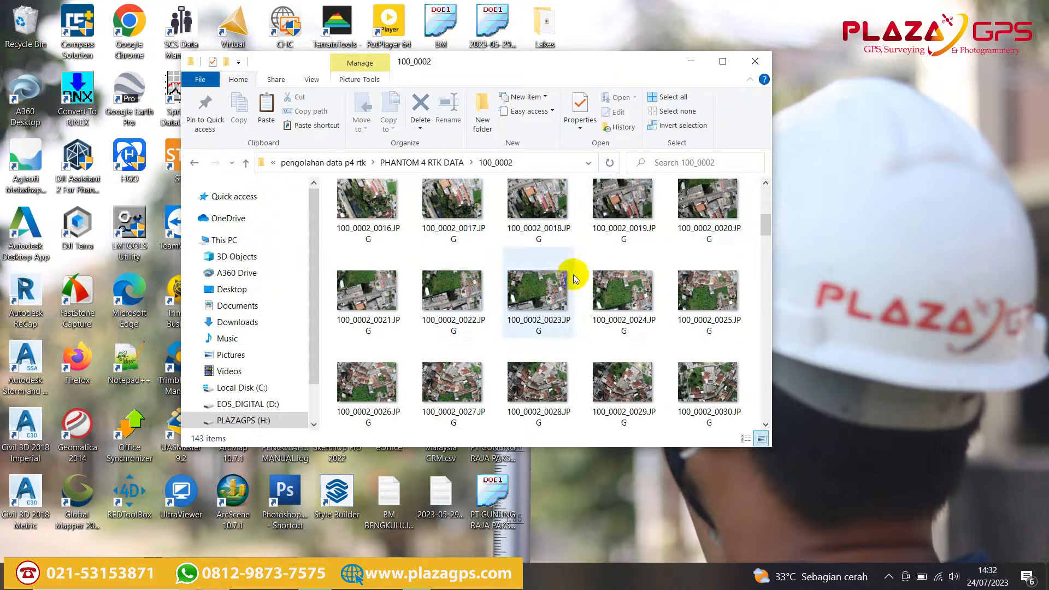
scroll(682, 246, down, 5)
scroll(721, 239, down, 12)
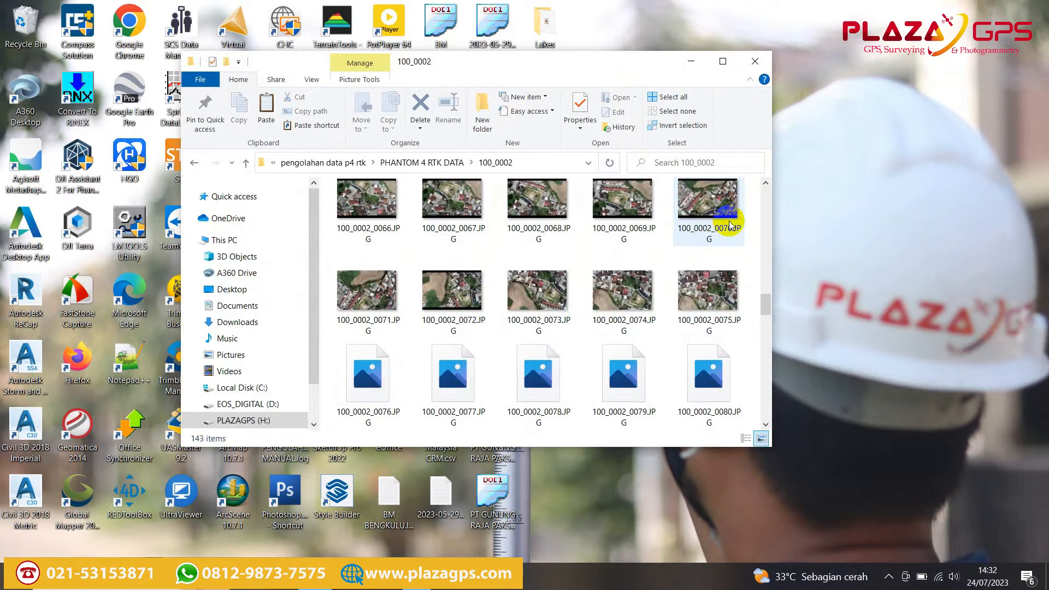
scroll(729, 225, down, 10)
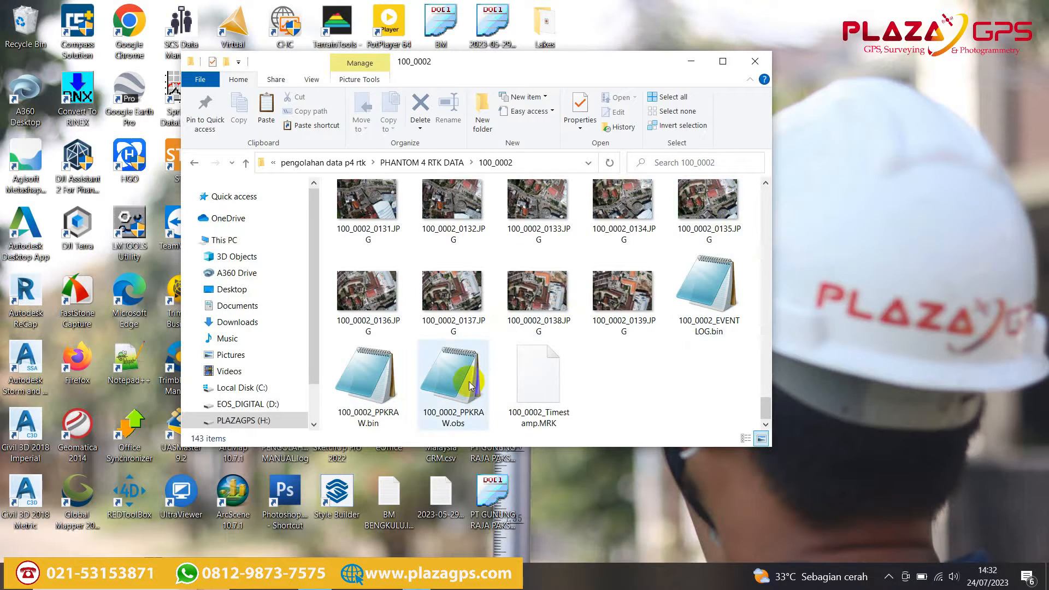
click(448, 383)
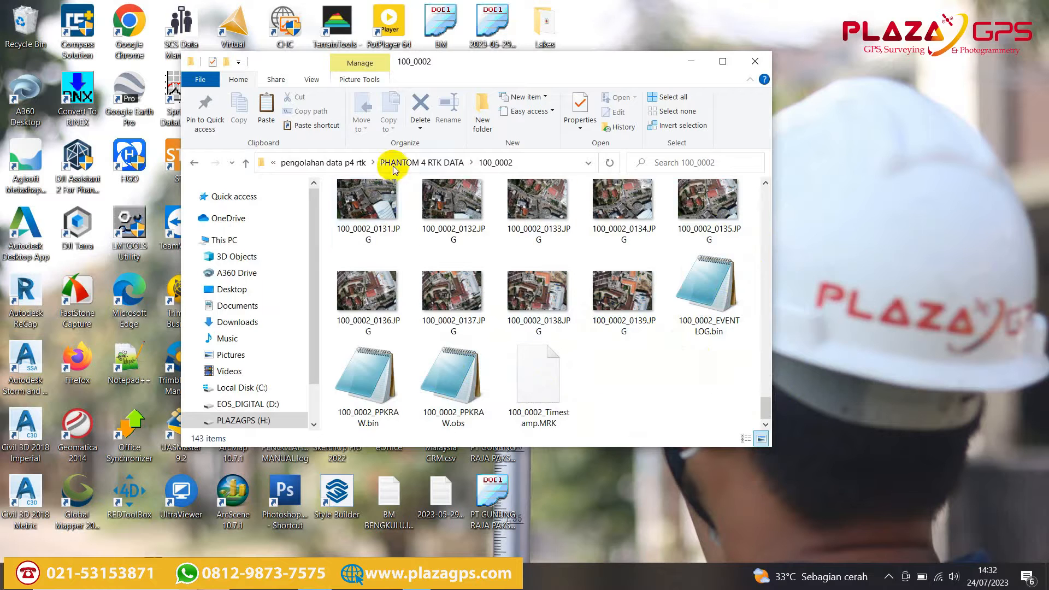
- Examine the base station RINEX files in the BASE PPK folder and the benchmark coordinates in BM.txt
click(411, 162)
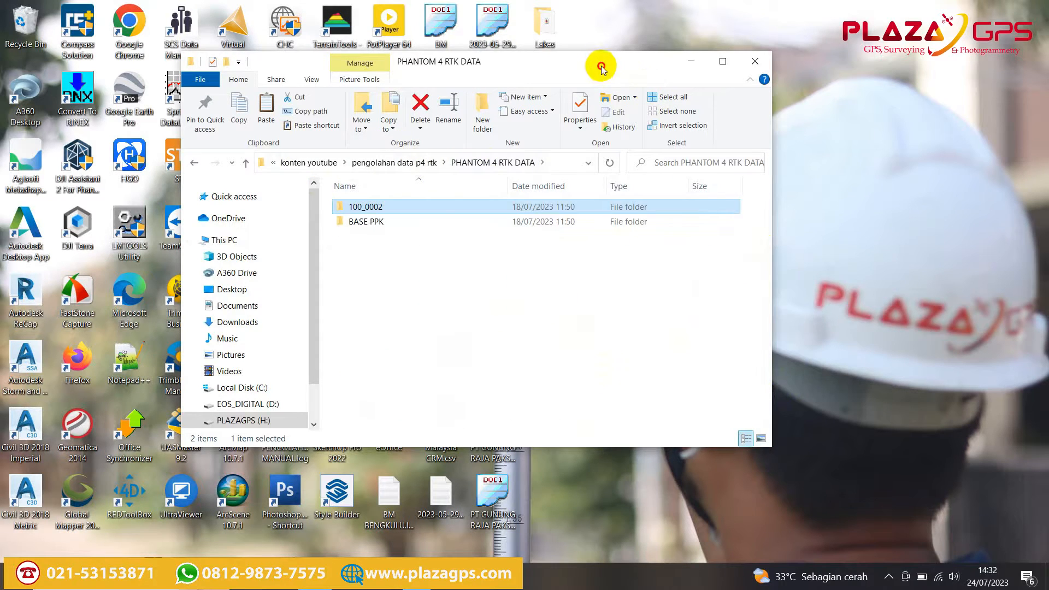
drag(602, 63, 822, 61)
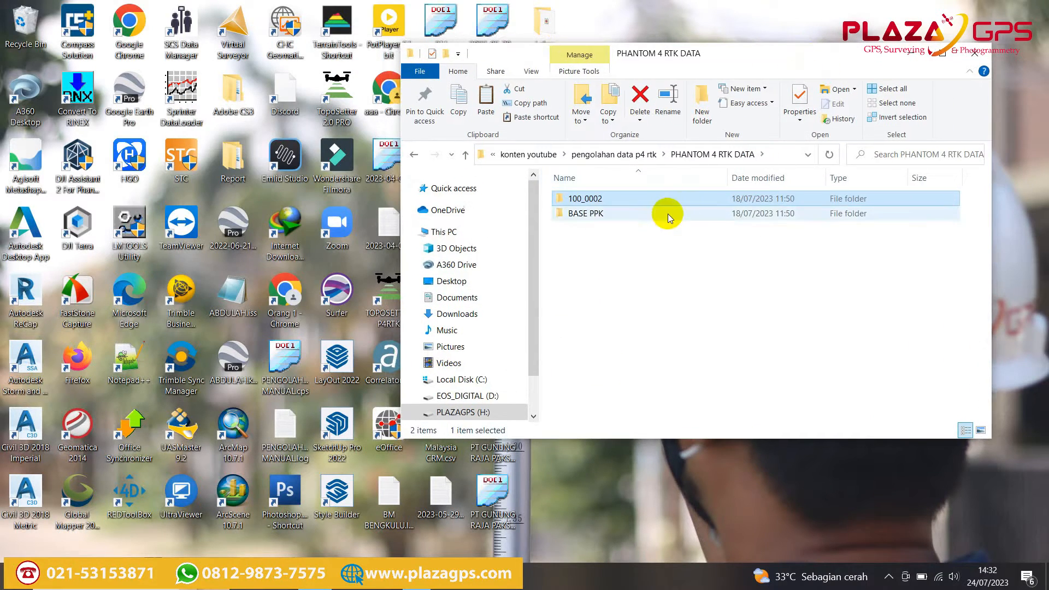
mouse_move(669, 218)
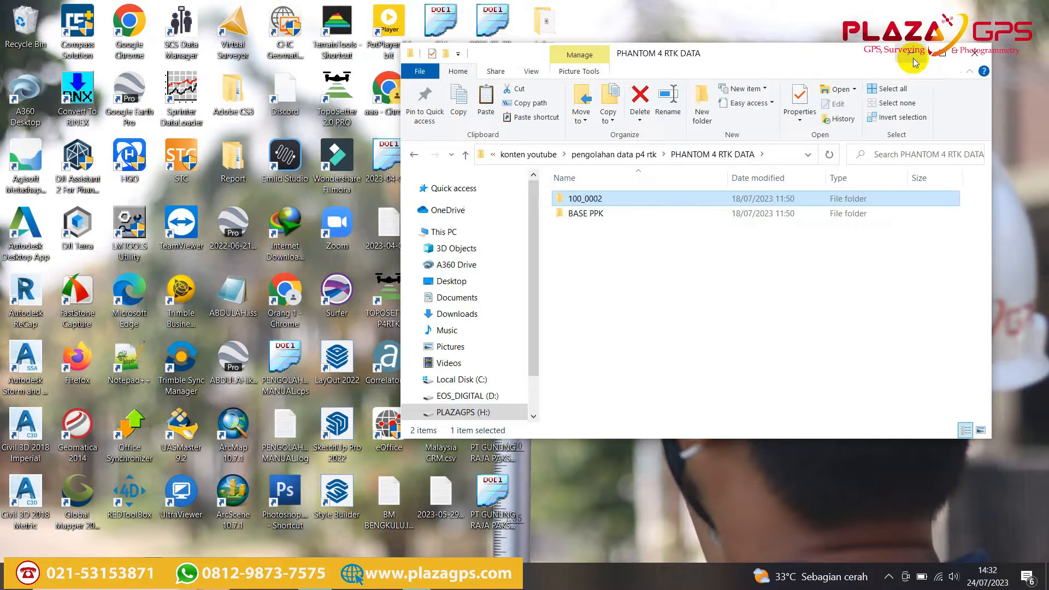
double_click(596, 215)
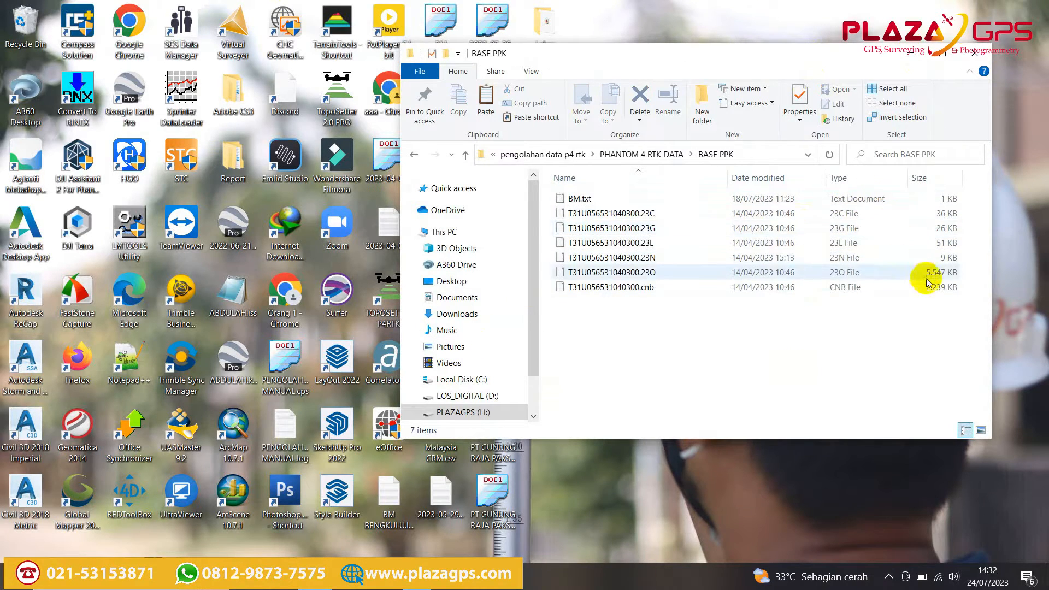
double_click(571, 198)
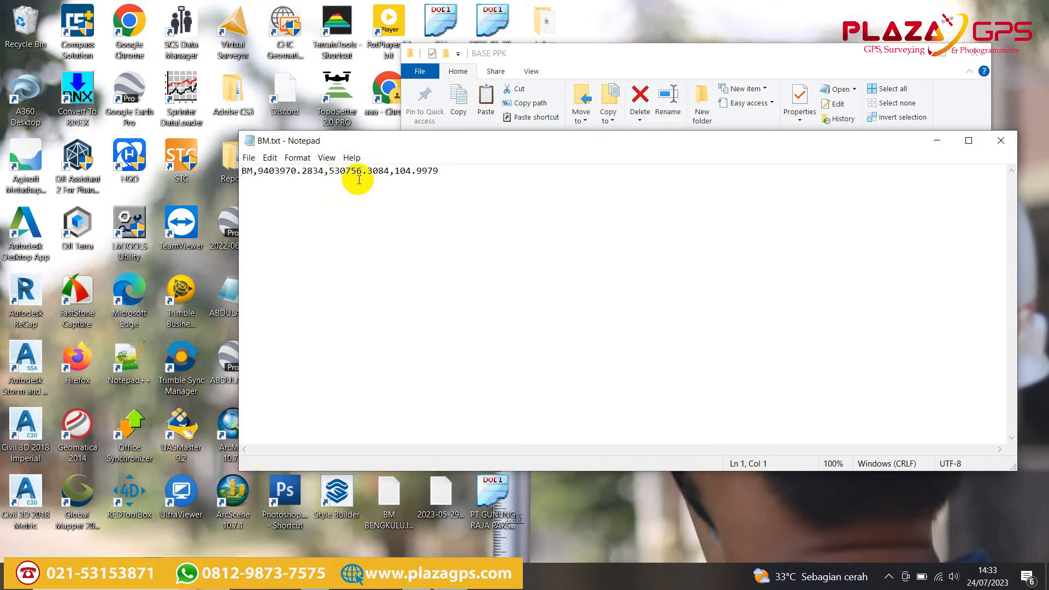
click(1010, 137)
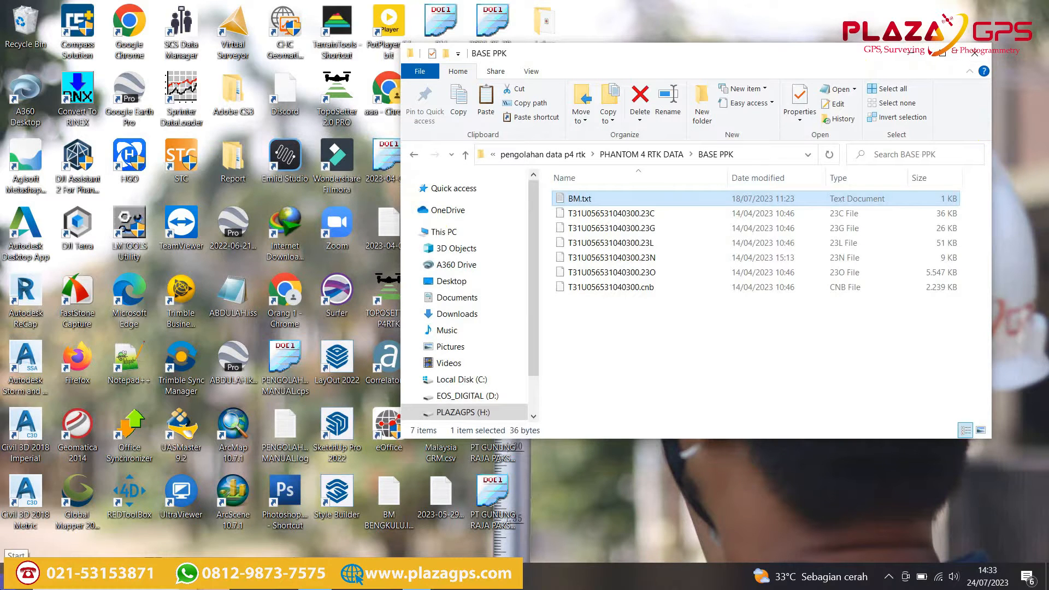
- Launch Emlid Studio and choose the Drone data processing mode
key(super+s)
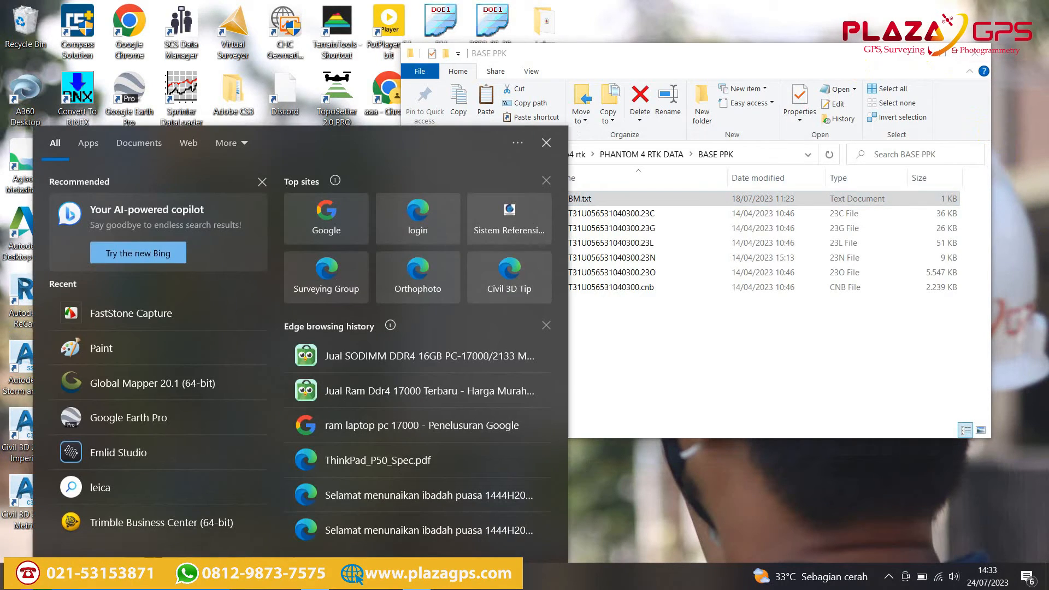
text(emli)
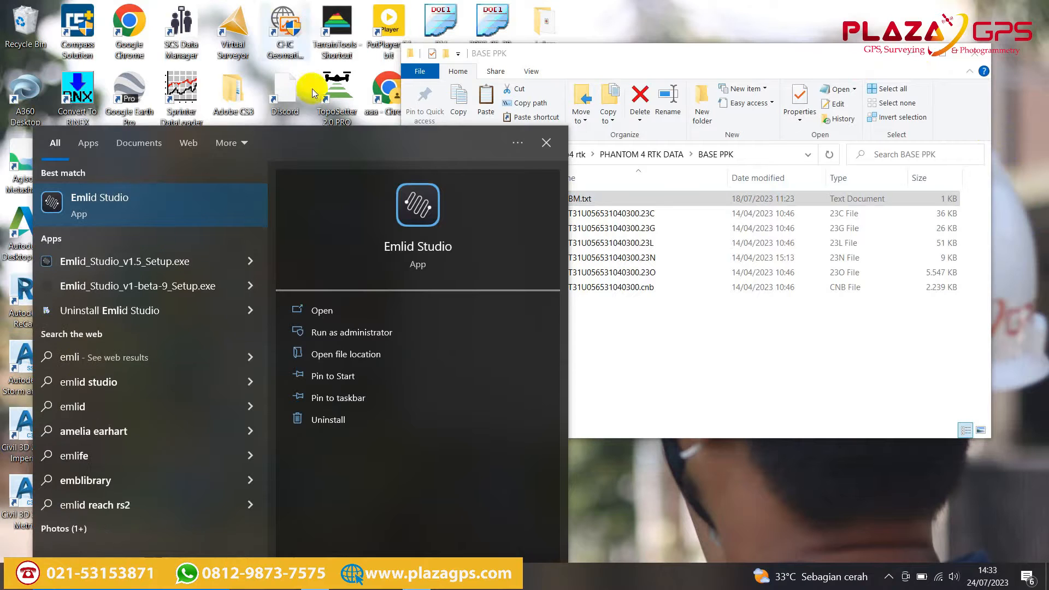
click(86, 199)
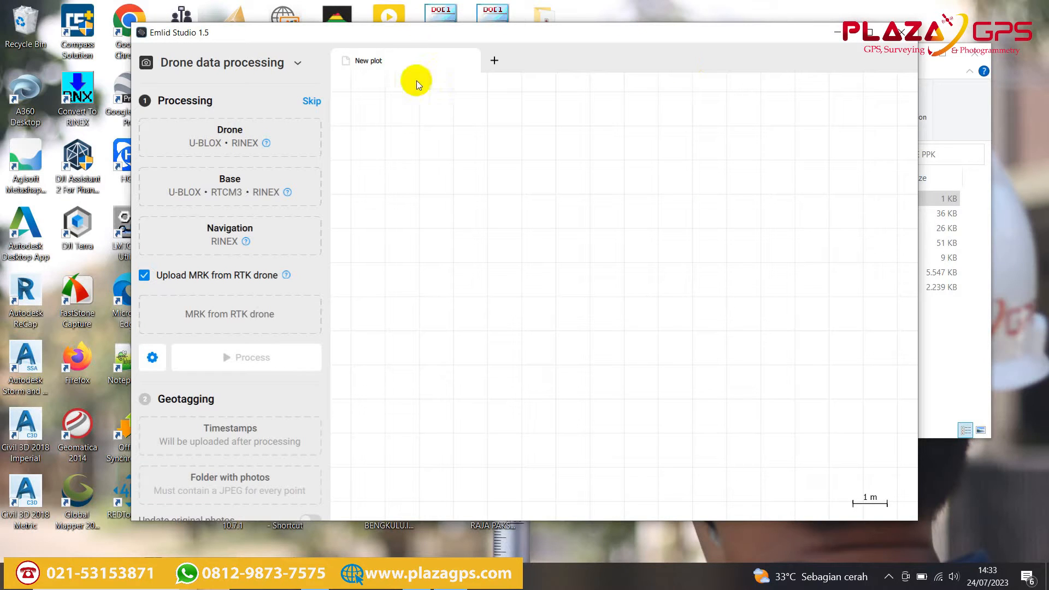
click(297, 62)
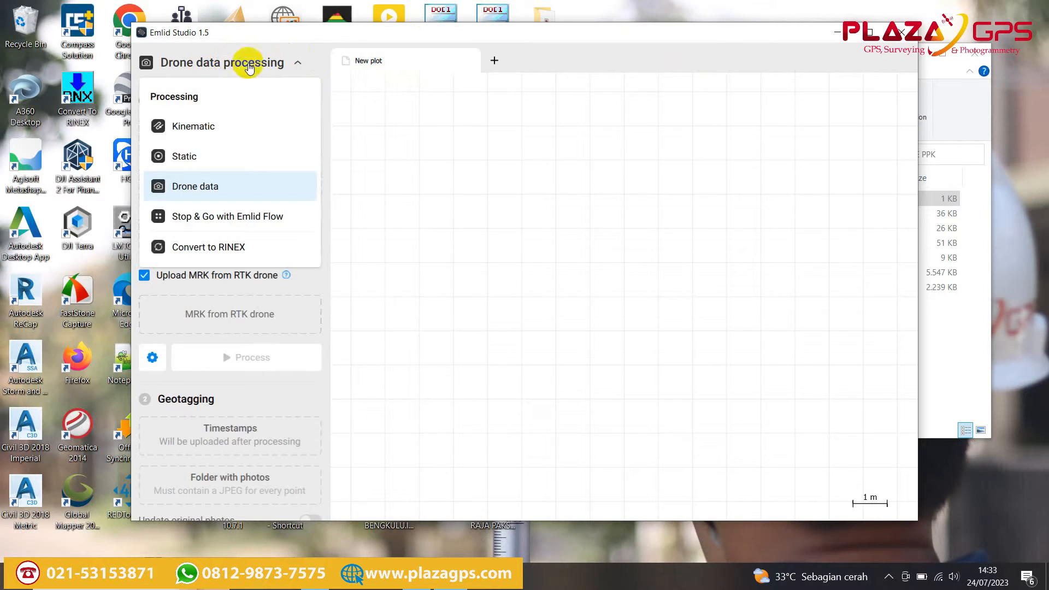
click(217, 188)
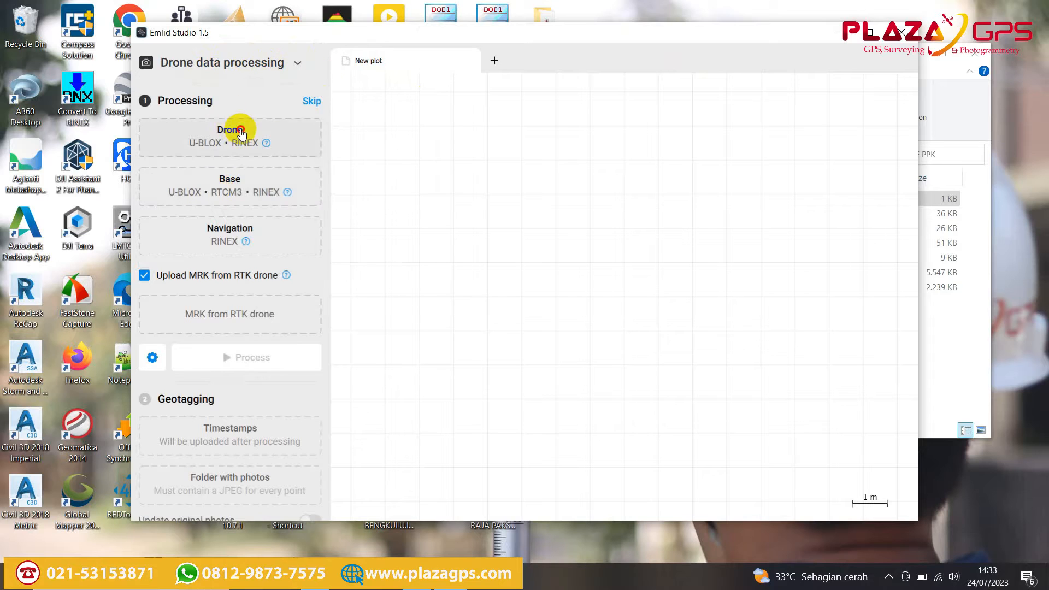
- Start choosing the drone's RINEX file and browse to the konten youtube folder on the PLAZAGPS (H:) drive
click(217, 154)
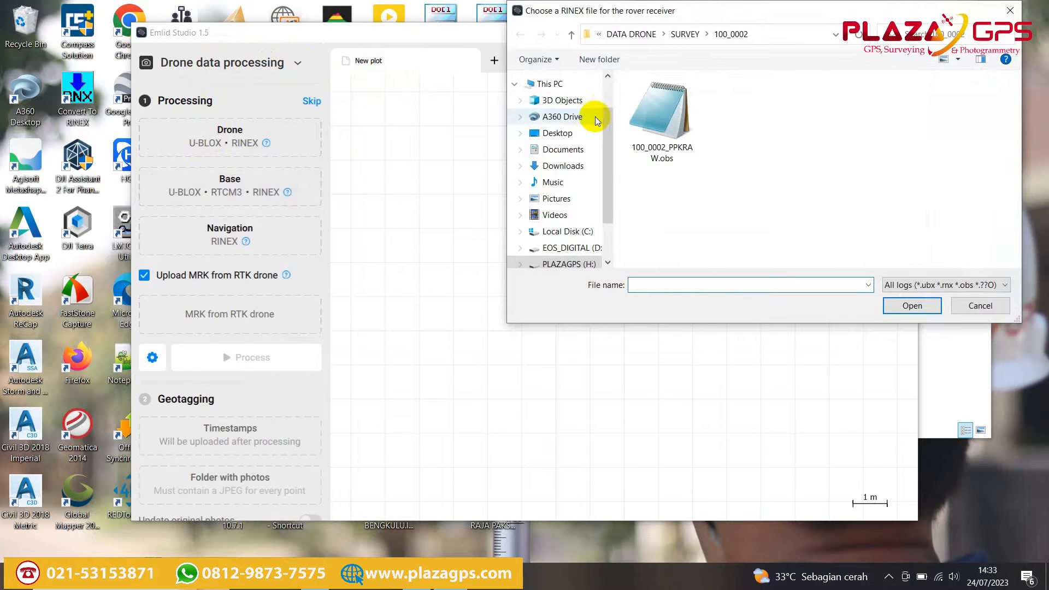
click(630, 34)
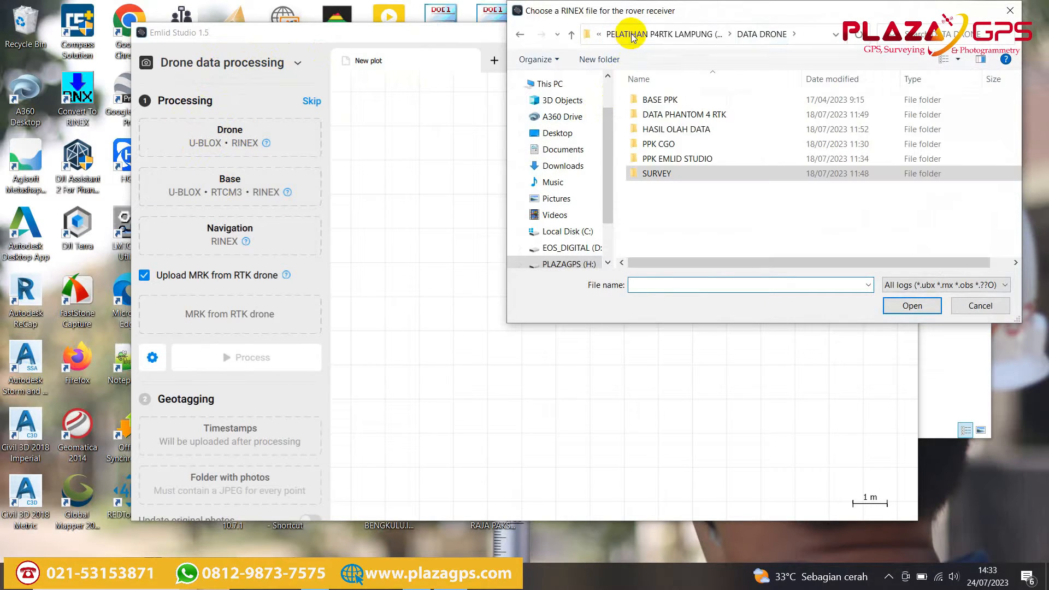
click(631, 35)
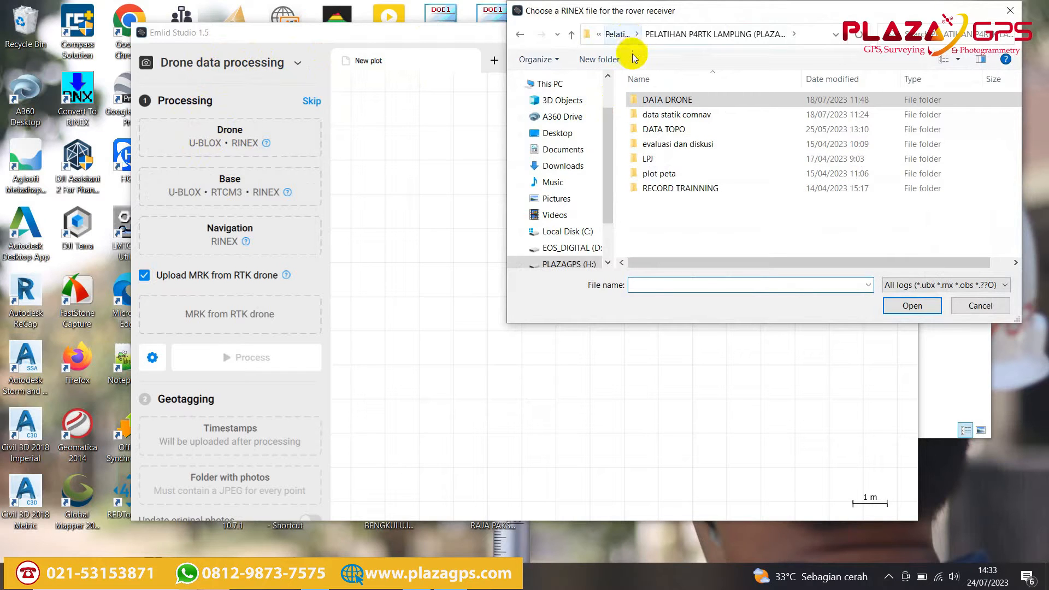
click(617, 34)
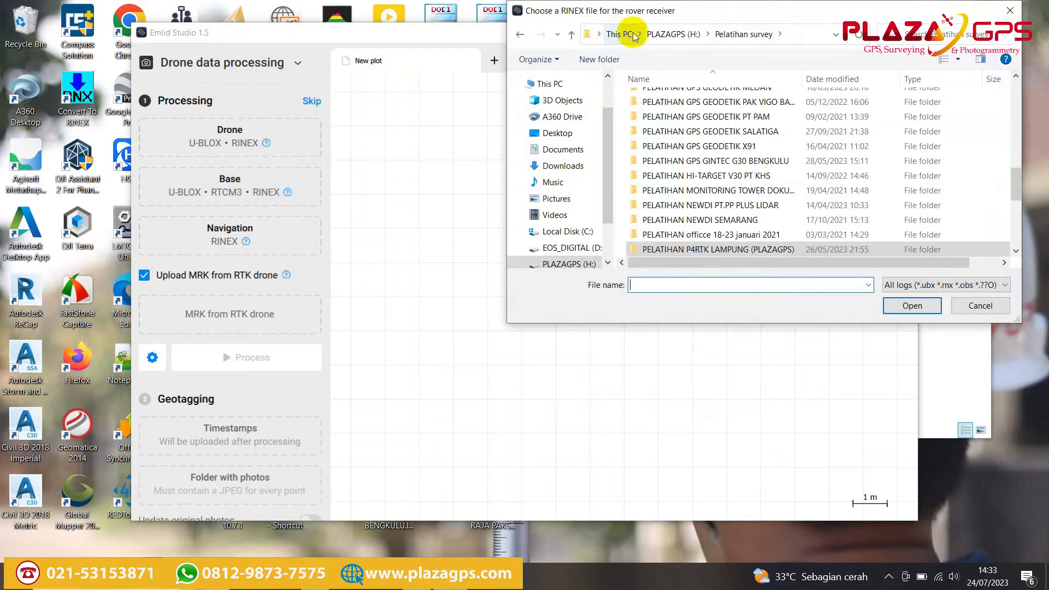
click(671, 35)
double_click(671, 115)
scroll(723, 168, down, 5)
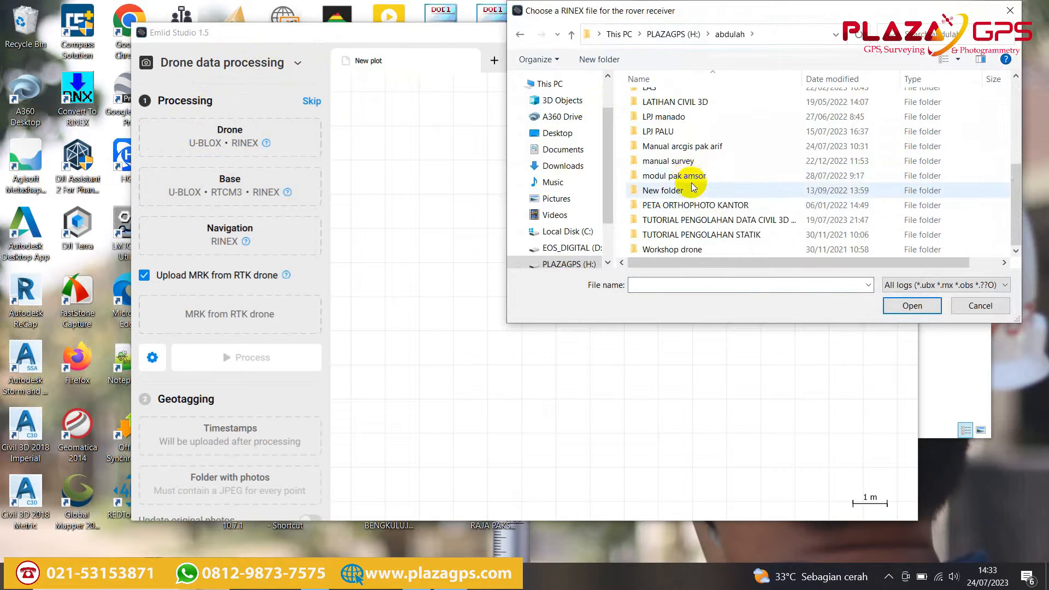
scroll(686, 174, up, 2)
double_click(690, 155)
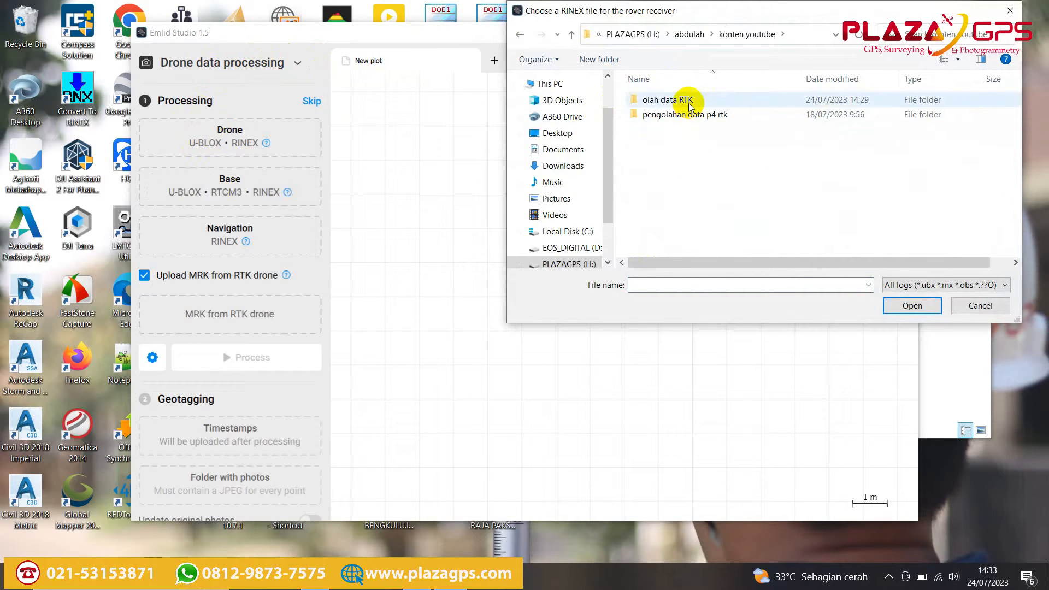
- Load 100_0002_PPKRAW.obs as the drone file from pengolahan data p4 rtk, PHANTOM 4 RTK DATA, 100_0002
double_click(697, 115)
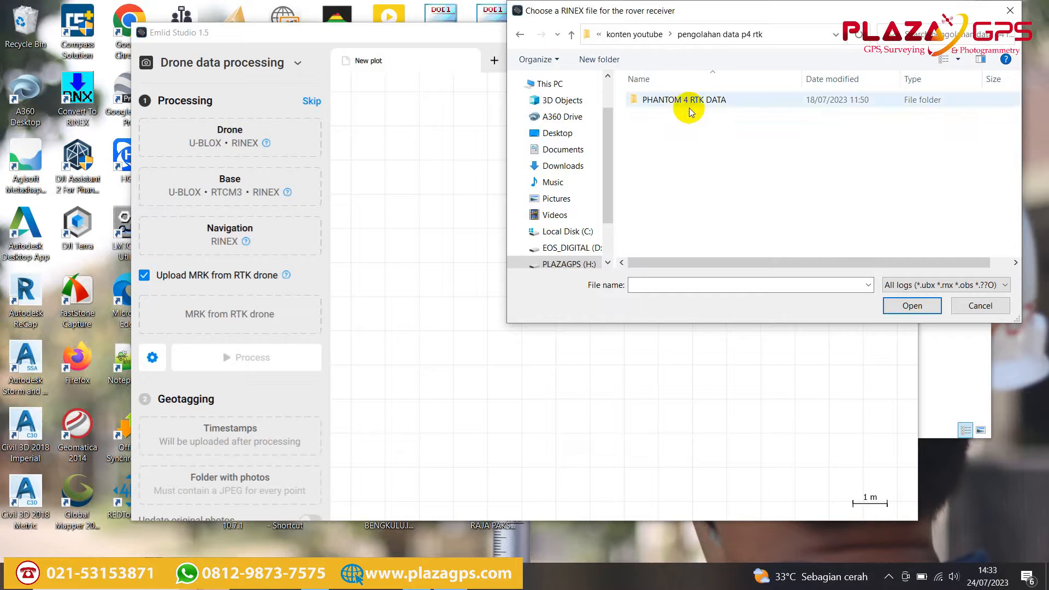
double_click(685, 101)
double_click(661, 100)
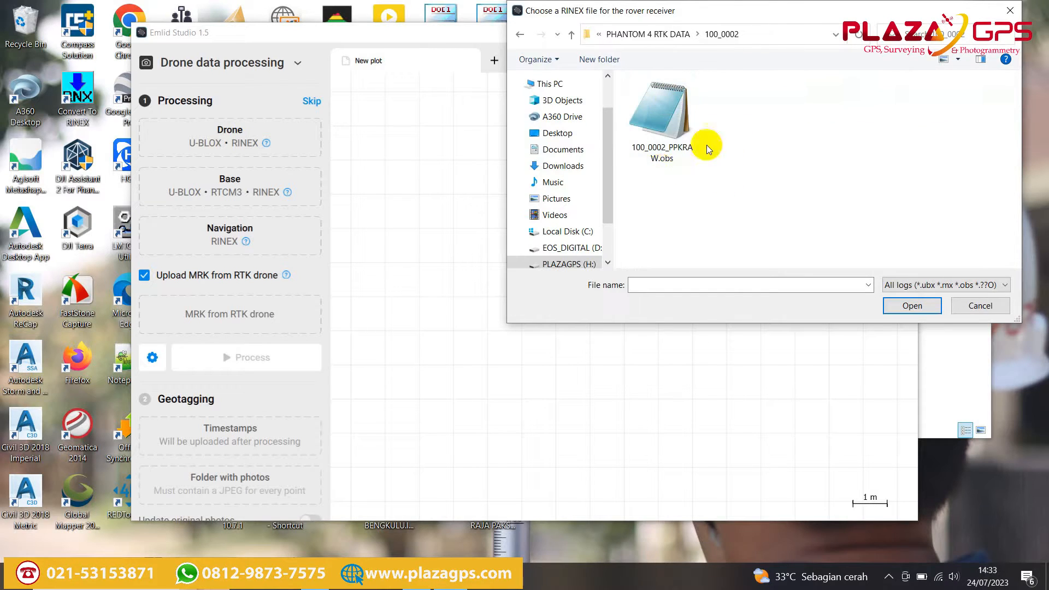
click(672, 120)
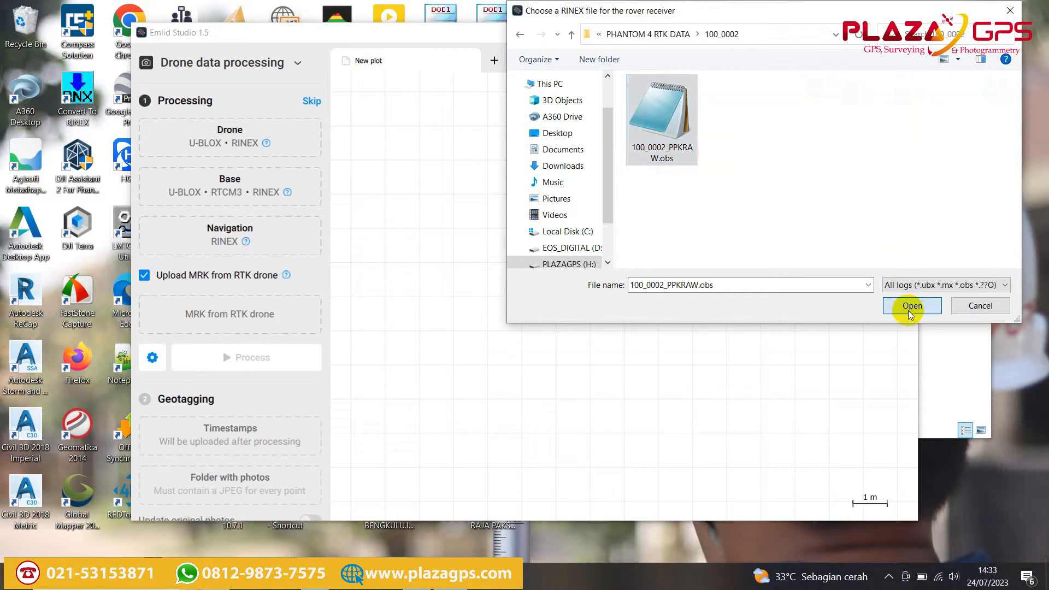
click(912, 305)
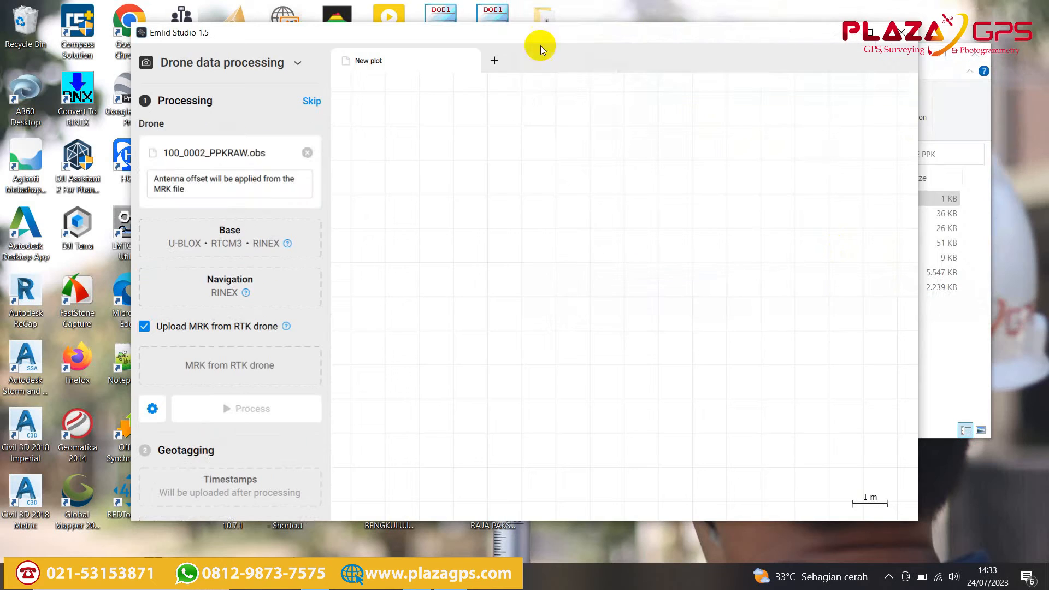
- Load T31U056531040300.23O from the BASE PPK folder as the base RINEX file
click(253, 232)
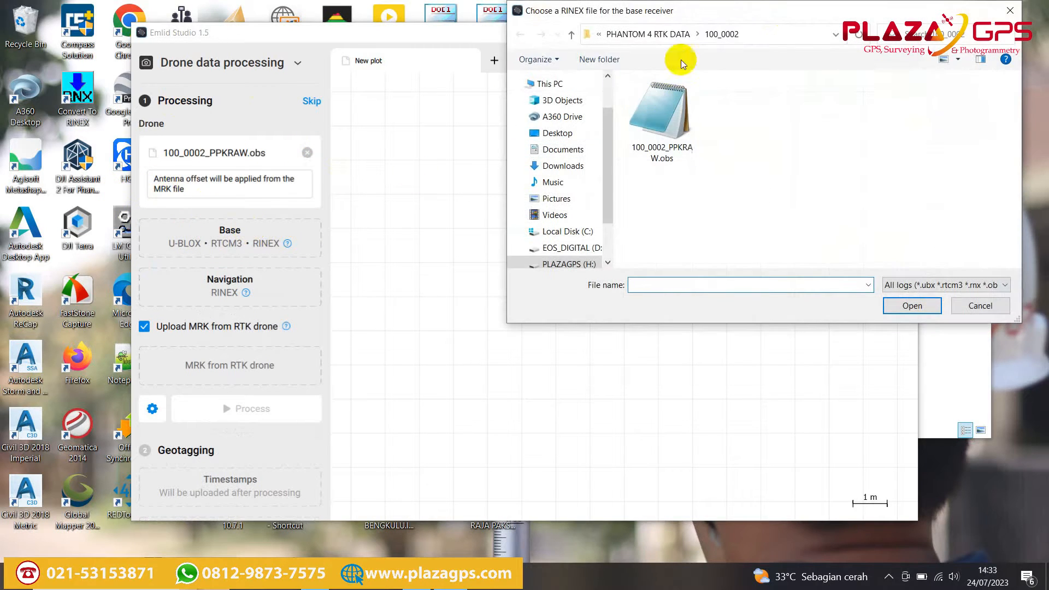
click(670, 36)
double_click(671, 118)
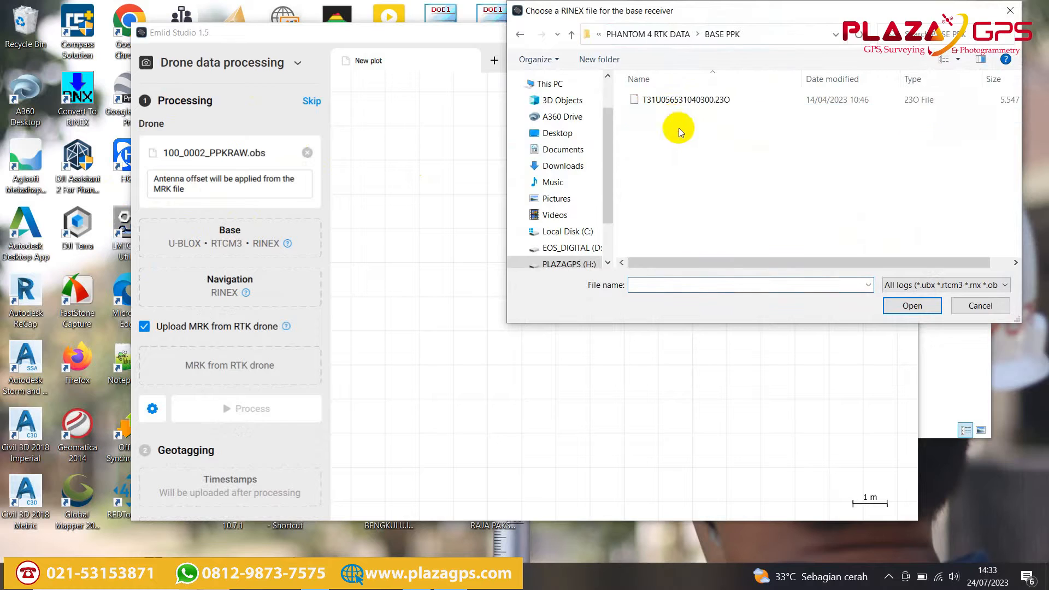
click(712, 99)
click(912, 305)
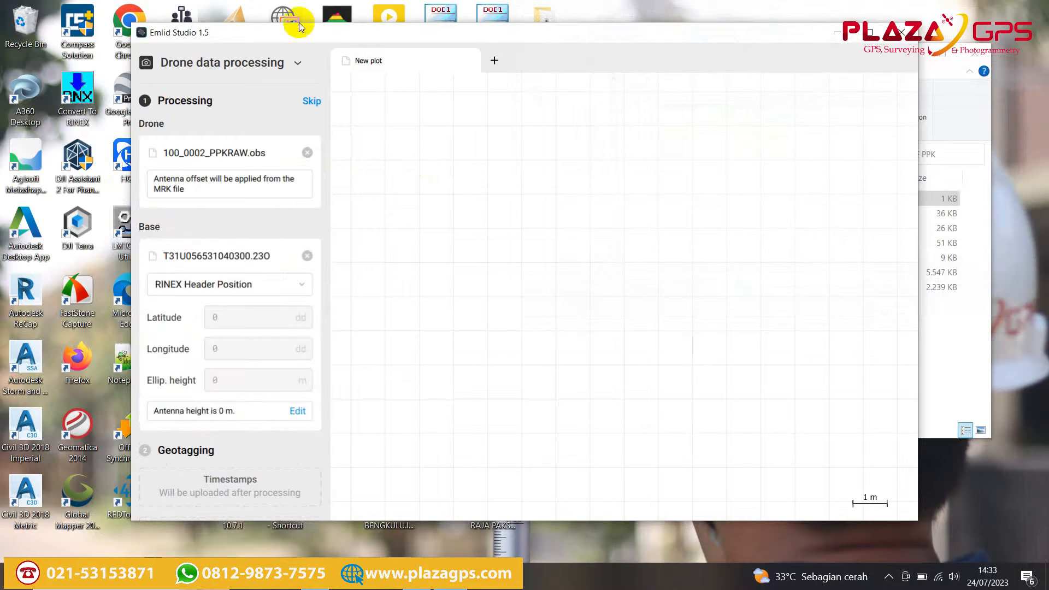
- Load T31U056531040300.23N from the BASE PPK folder as the navigation file
scroll(270, 228, down, 3)
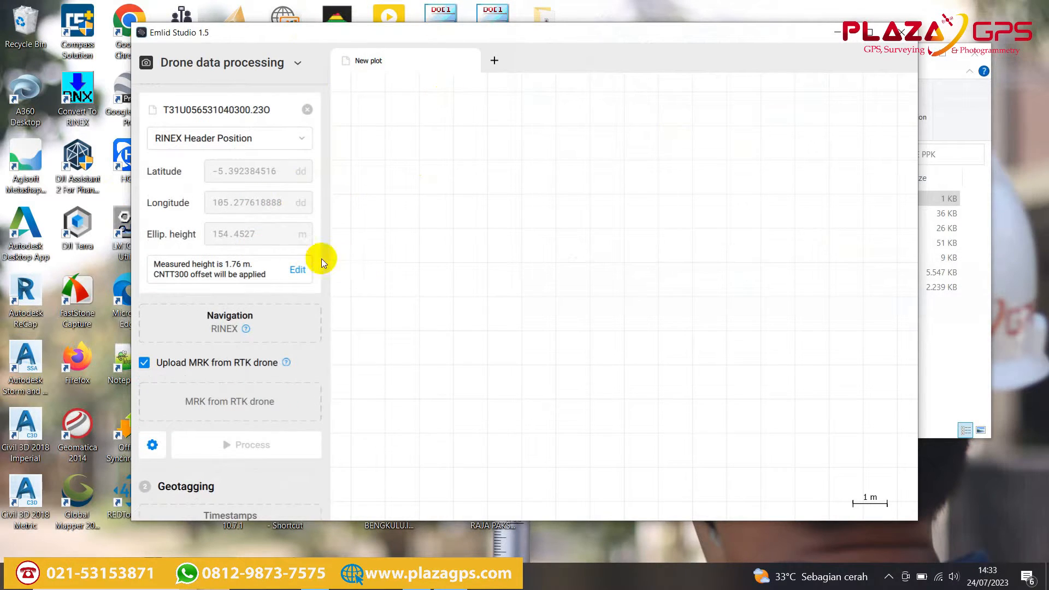
click(230, 321)
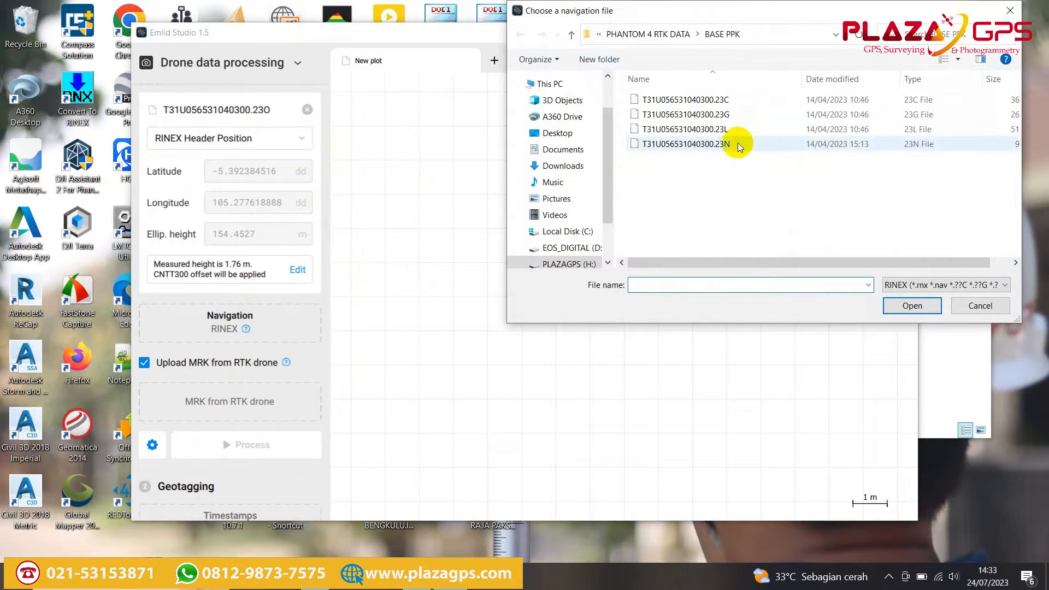
double_click(734, 143)
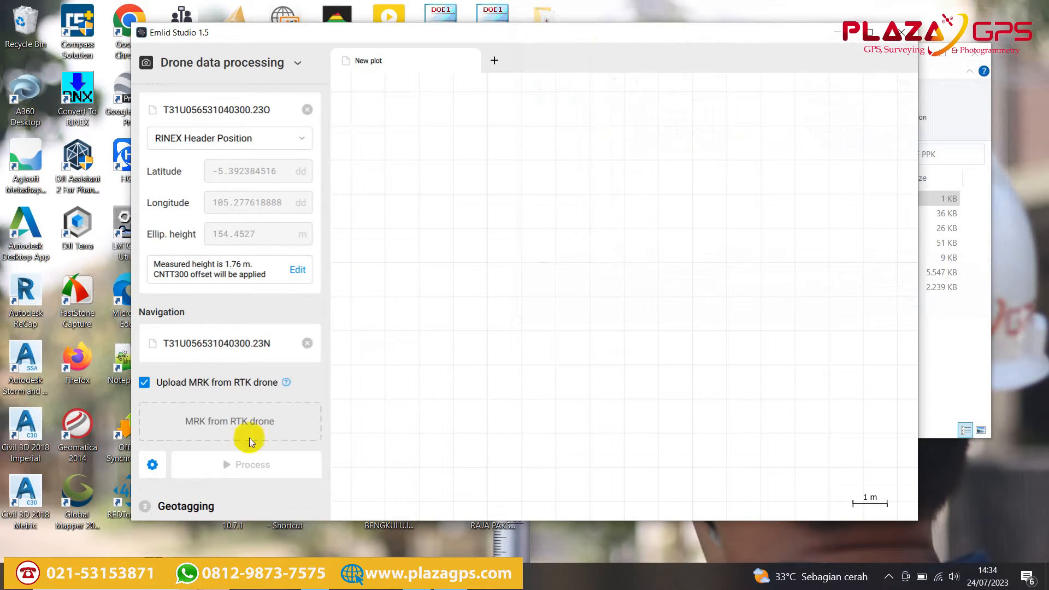
- Load 100_0002_Timestamp.MRK from the 100_0002 folder as the MRK file from the RTK drone
scroll(249, 437, down, 4)
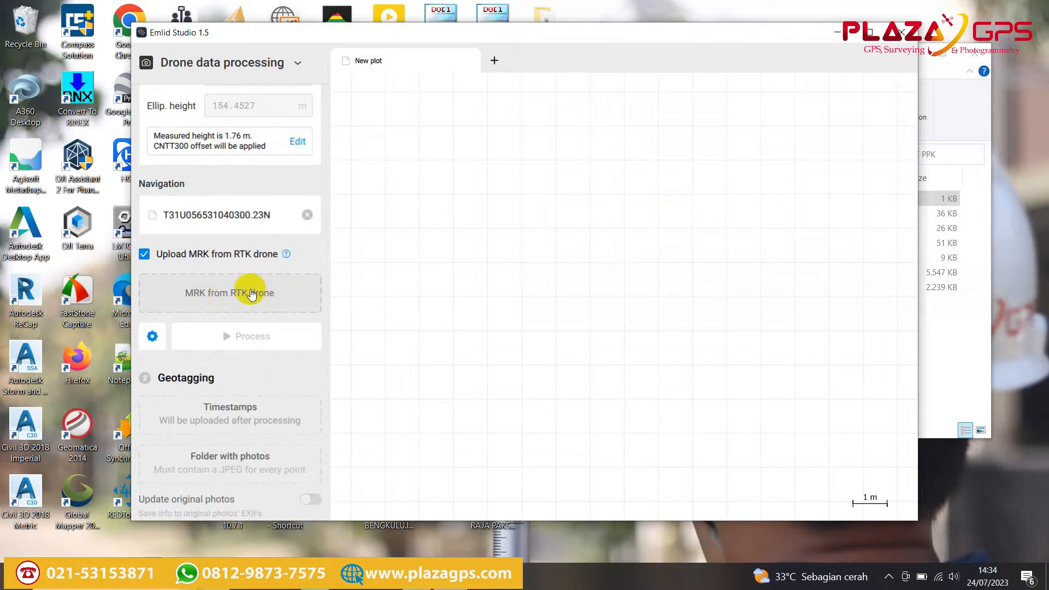
click(250, 288)
click(658, 34)
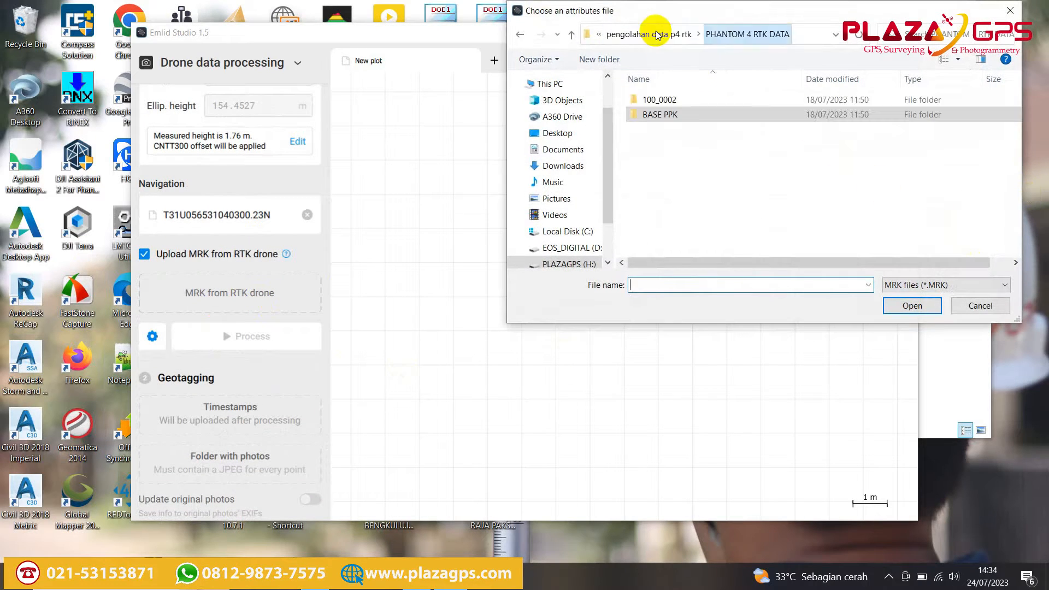
double_click(696, 99)
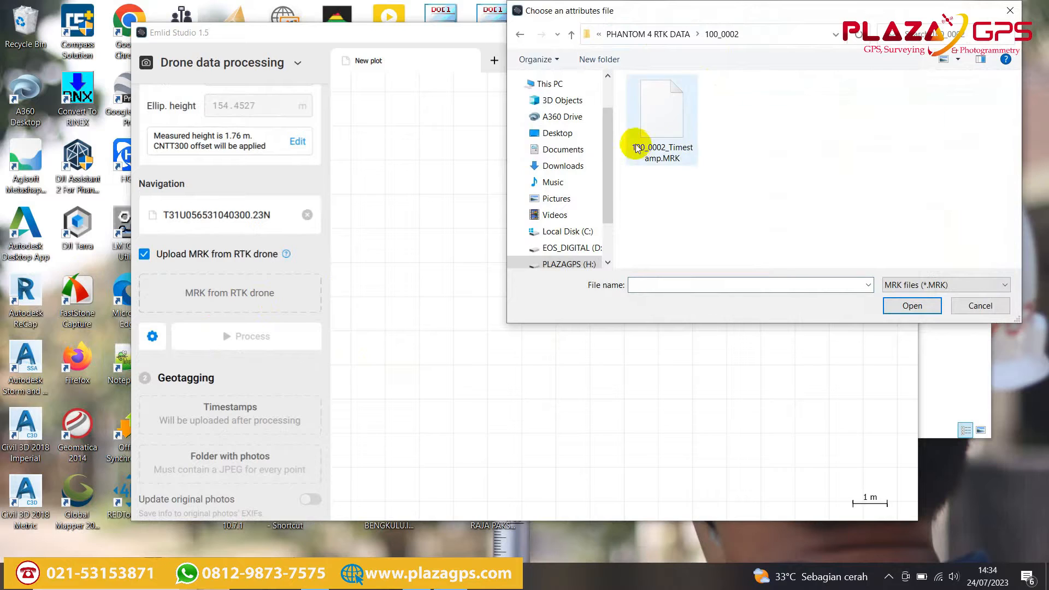
double_click(670, 113)
- Set the base position format to Lat/Lon/Height, dd
scroll(244, 244, up, 5)
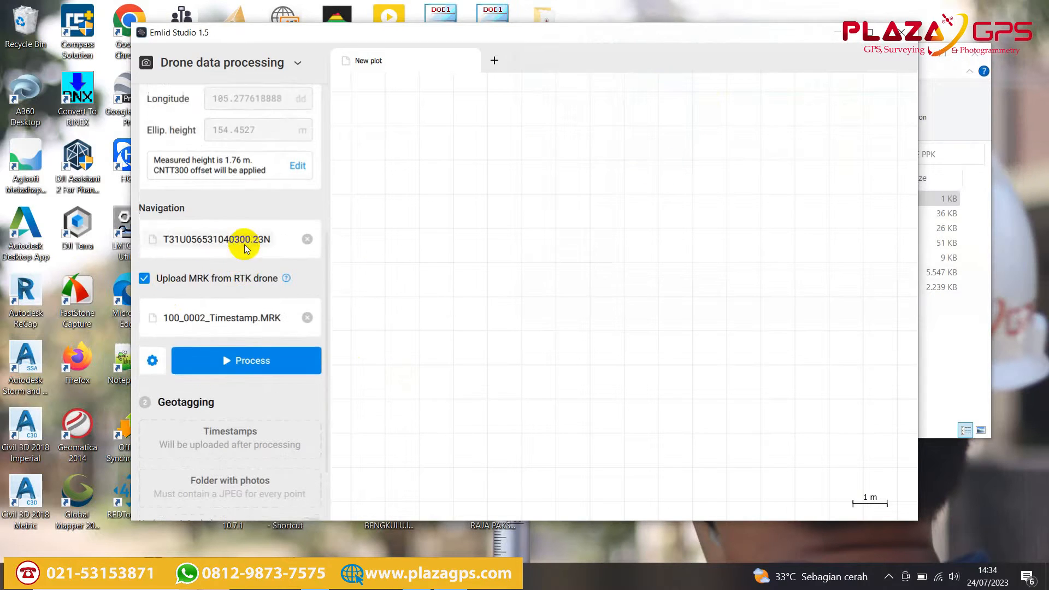
click(261, 194)
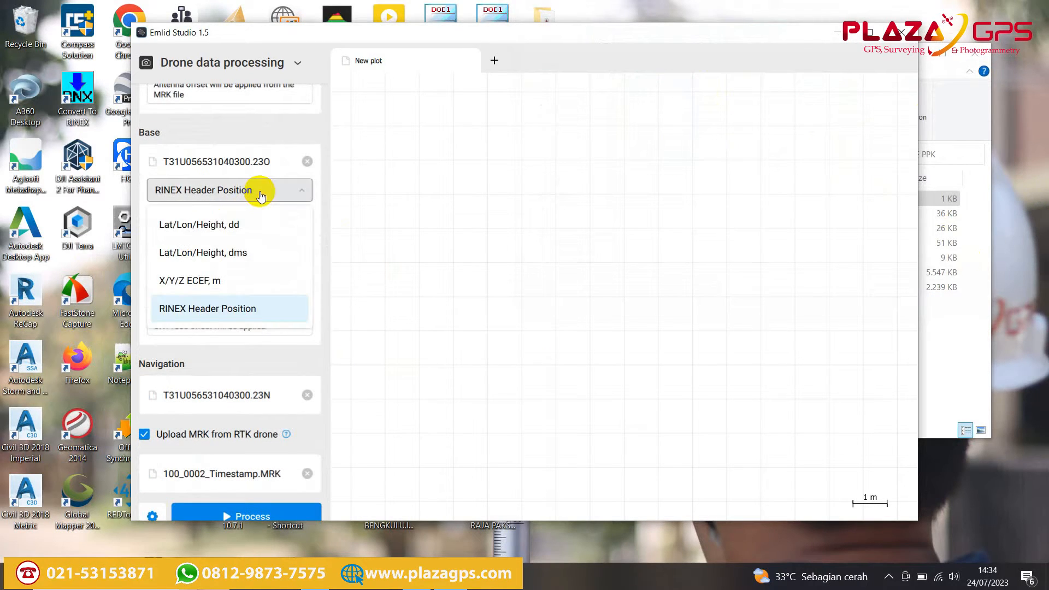
click(254, 224)
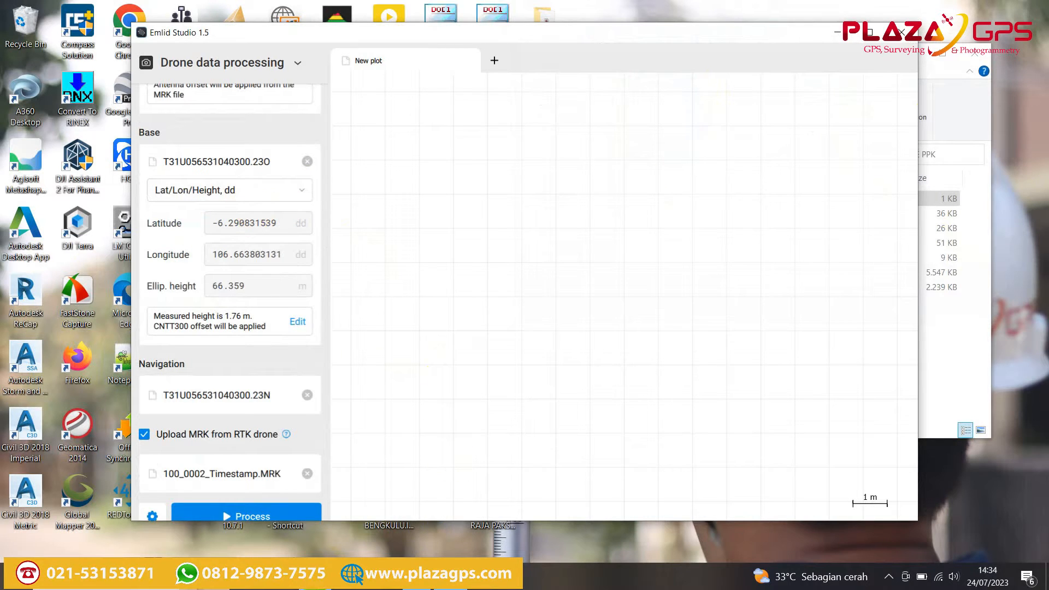
- Open BM.txt from the BASE PPK folder in Notepad and examine the base point's coordinate line
click(421, 576)
double_click(612, 199)
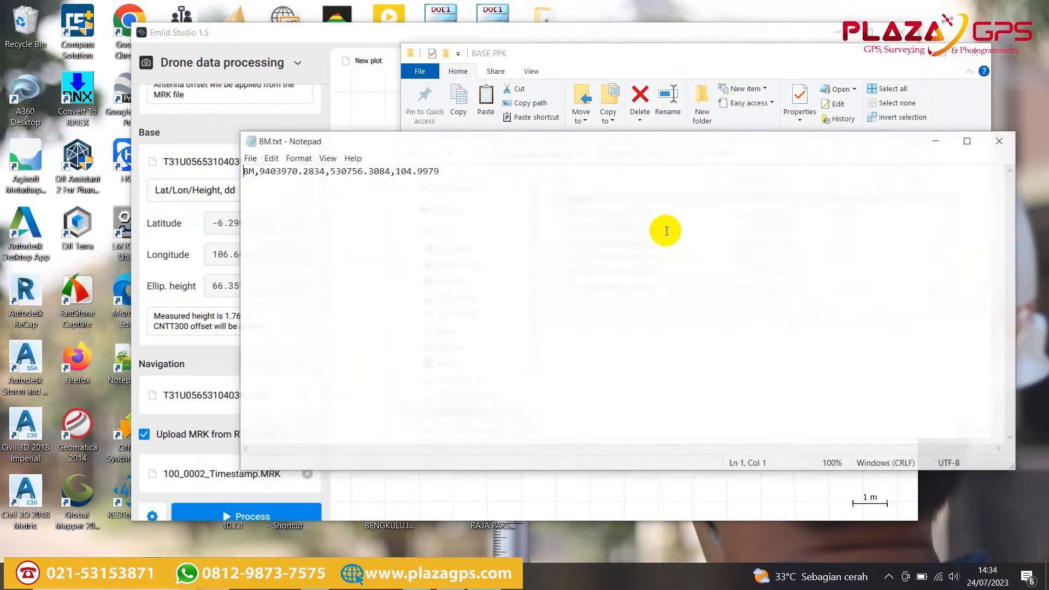
drag(457, 143, 806, 195)
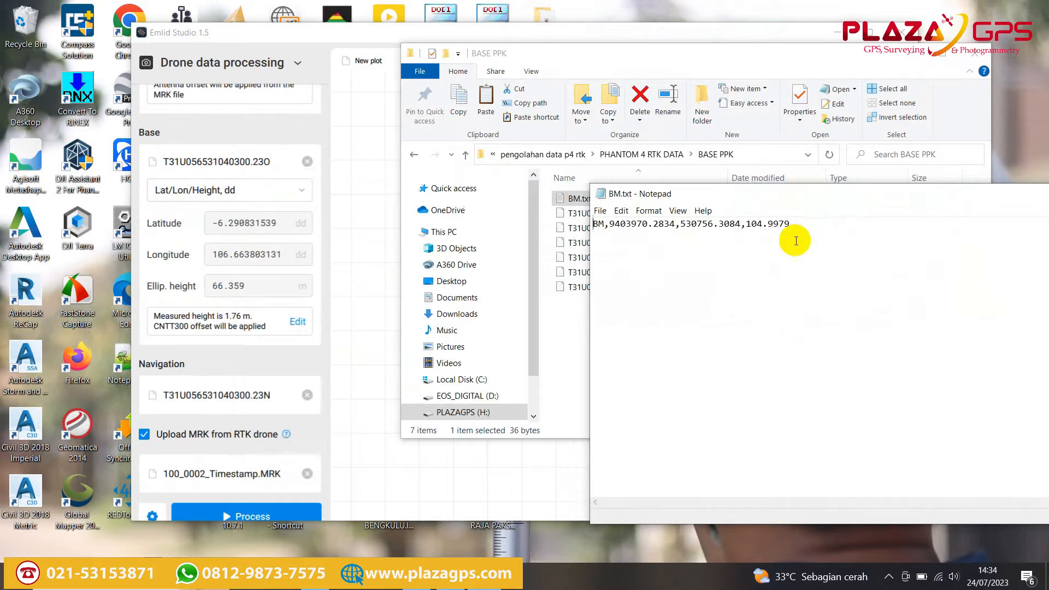
drag(795, 241, 633, 225)
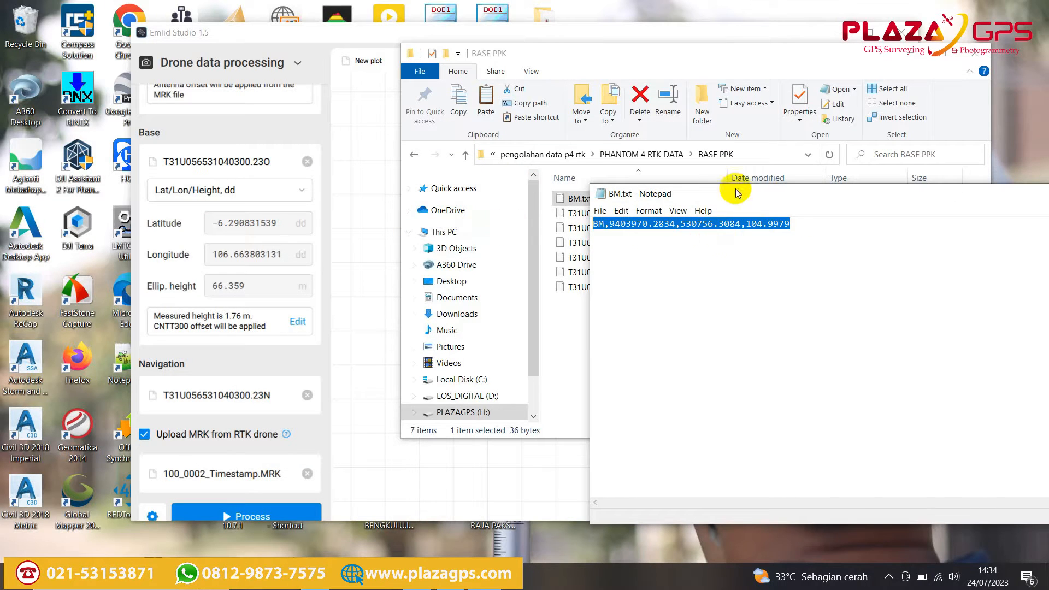
- Launch Global Mapper 20.1 (64-bit) and close the BM.txt text file
click(82, 577)
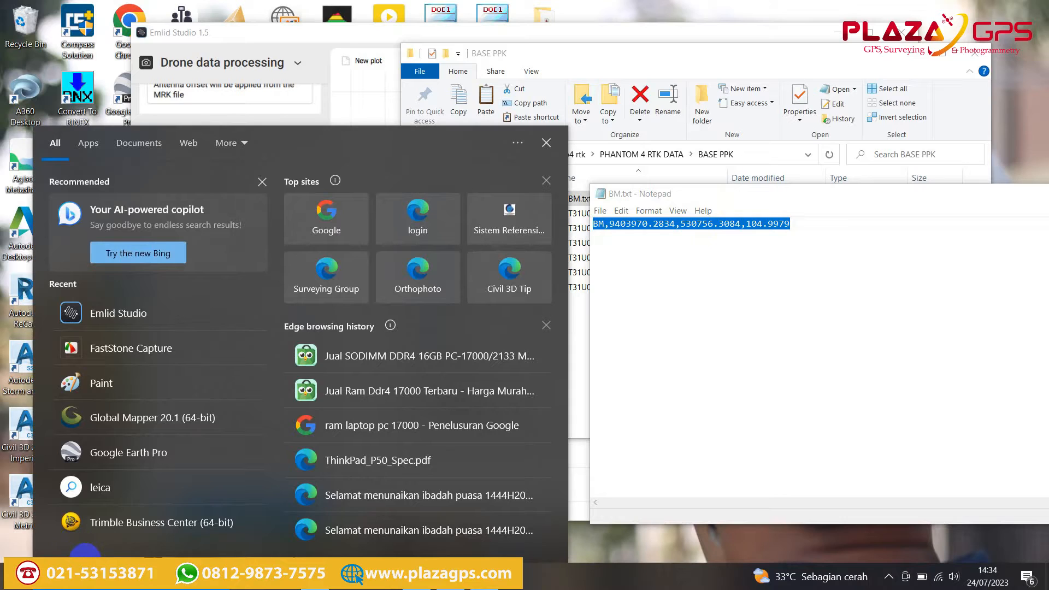
click(150, 428)
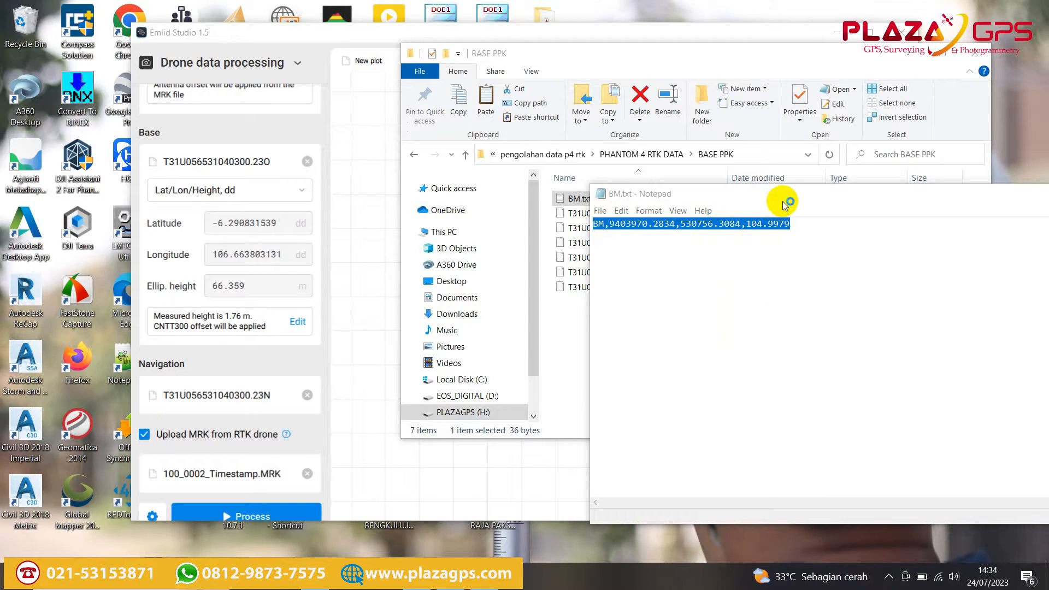
drag(782, 201, 491, 205)
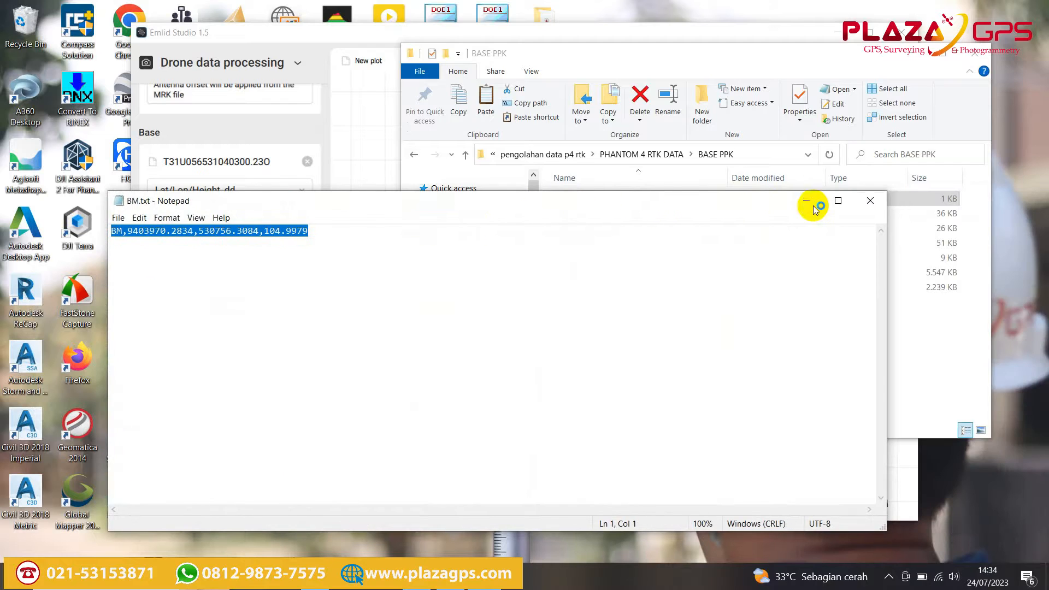
click(870, 201)
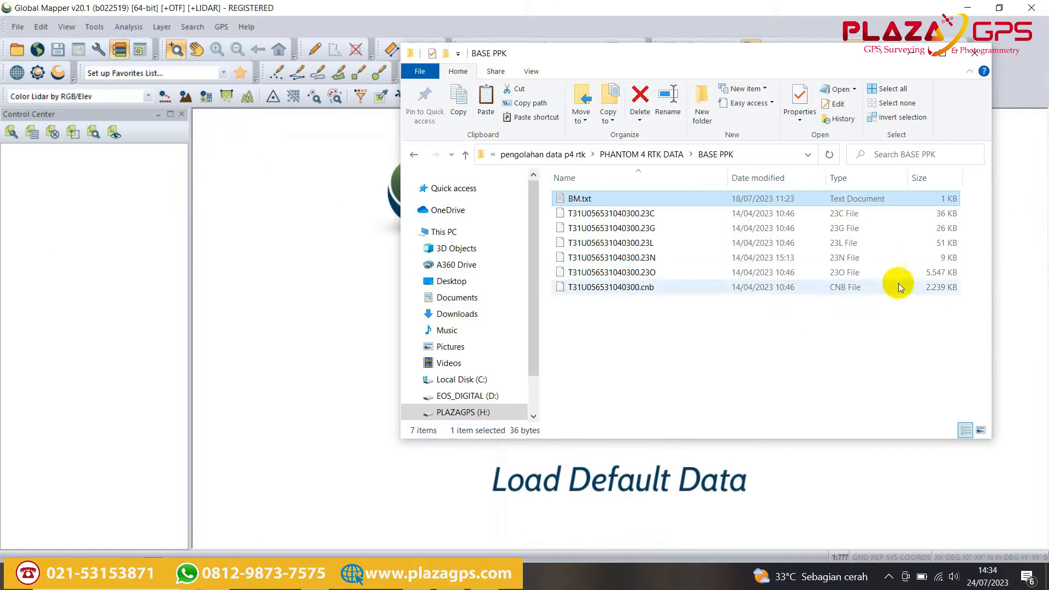
- Bring BM.txt from the BASE PPK folder into Global Mapper and recheck the file's column order in Notepad
drag(587, 204, 286, 304)
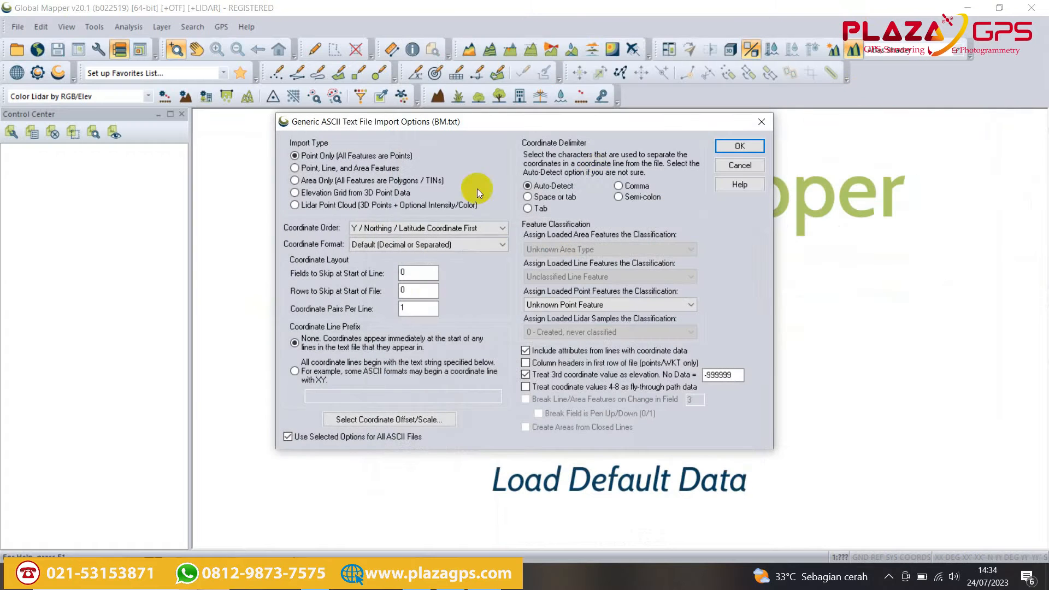
click(341, 571)
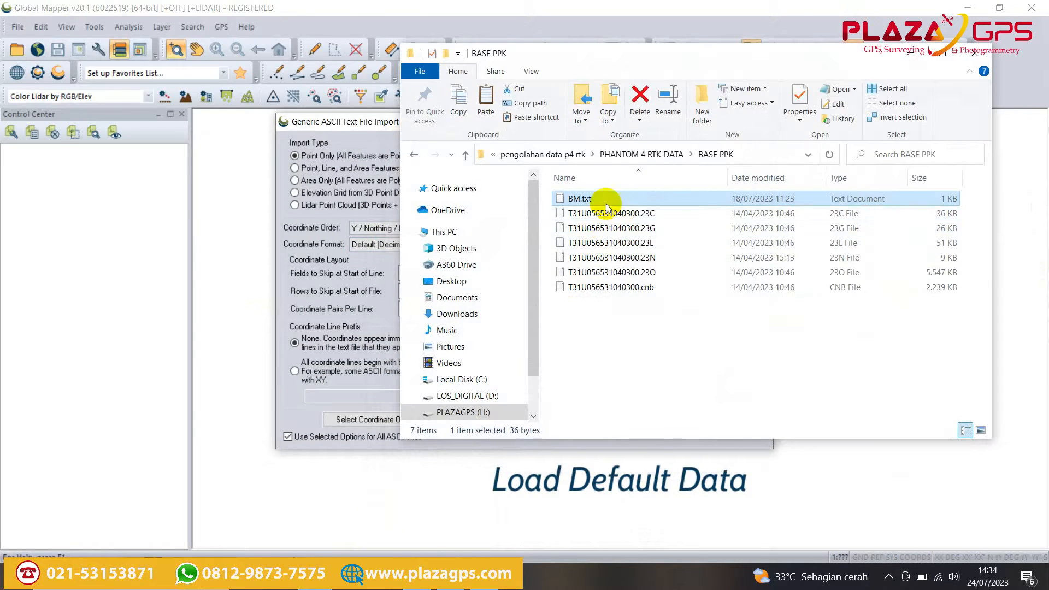
right_click(605, 203)
click(638, 166)
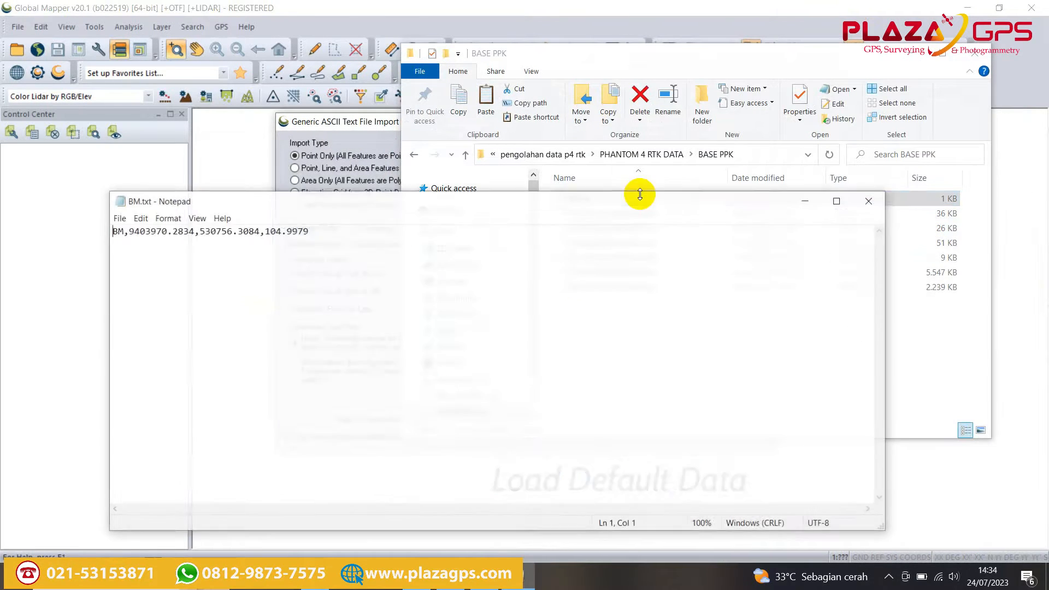
click(805, 200)
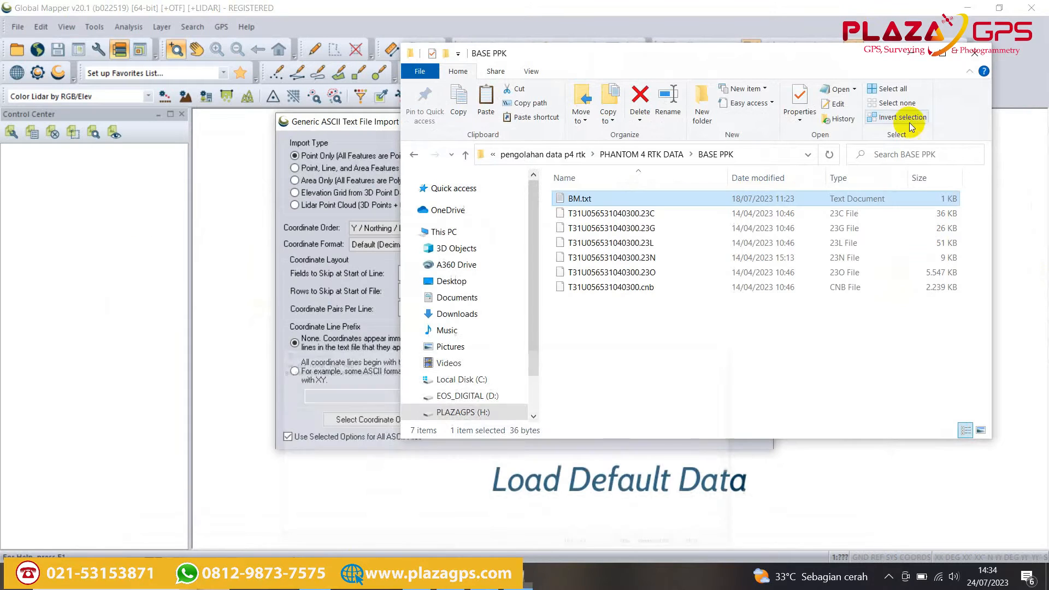
- Adjust the fields to skip at the start of each line and import BM.txt as points with northing first
click(917, 53)
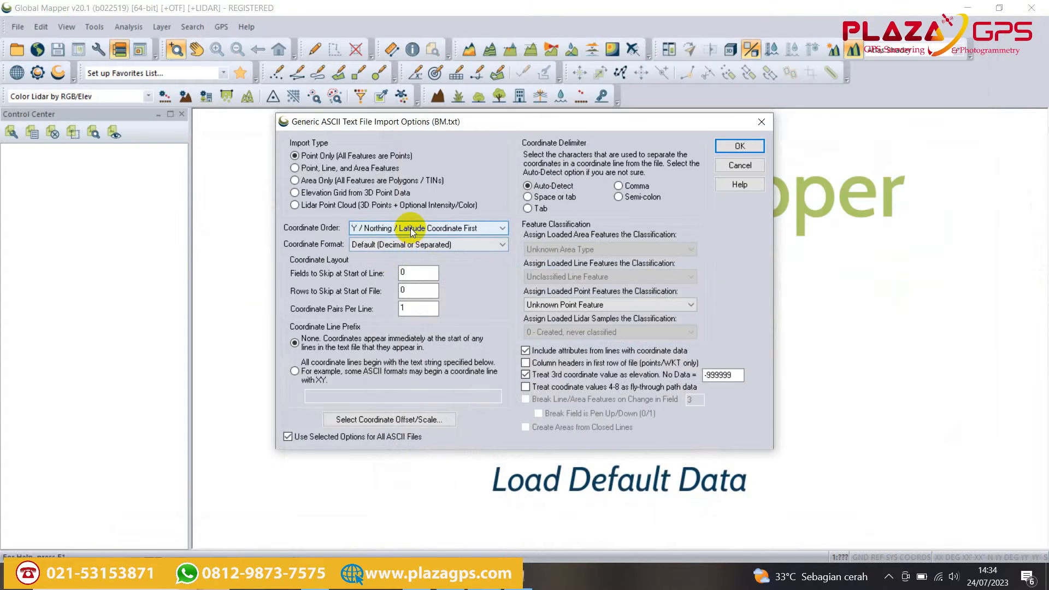
double_click(420, 272)
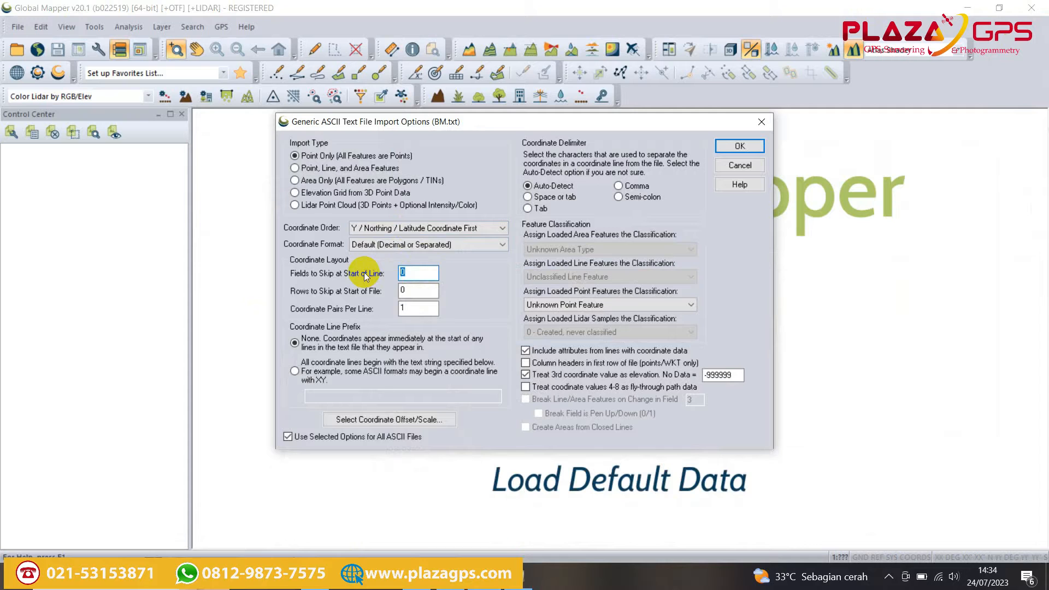
click(739, 146)
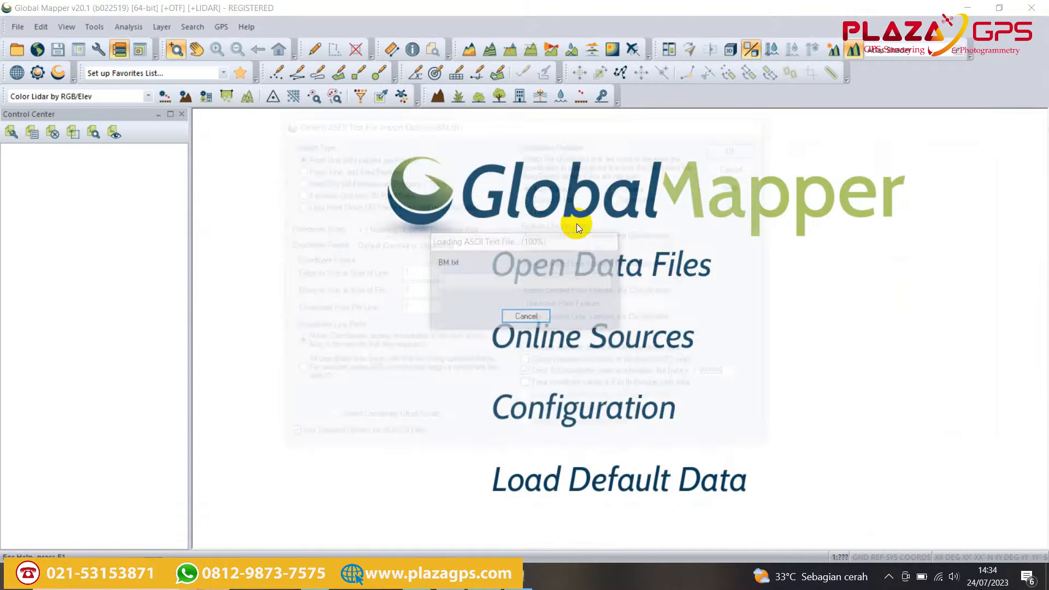
click(518, 425)
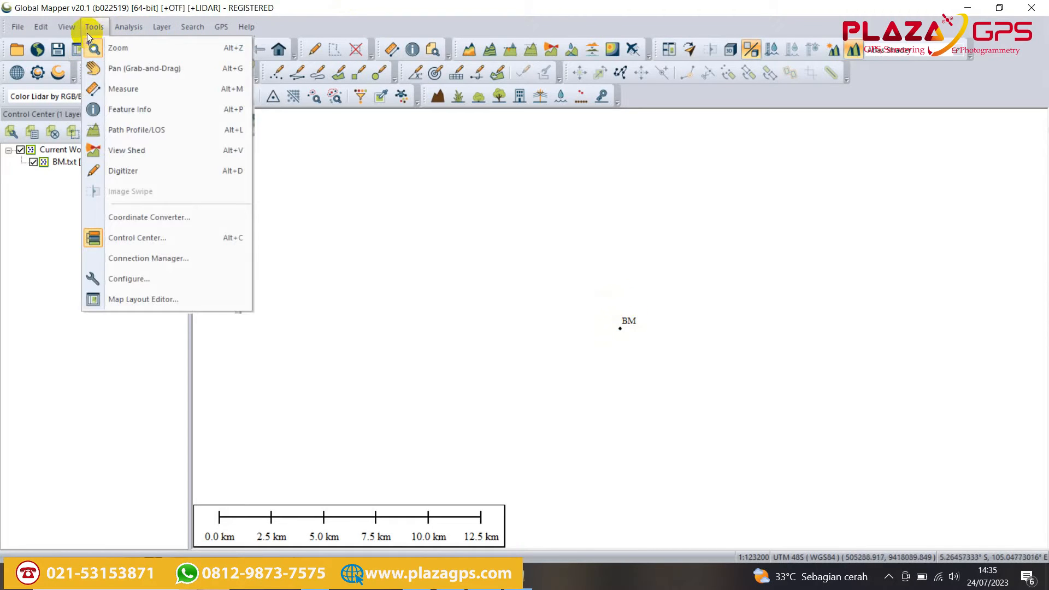
- Change the workspace projection to Geographic (Latitude/Longitude) with the WGS84 datum in the configuration
click(126, 279)
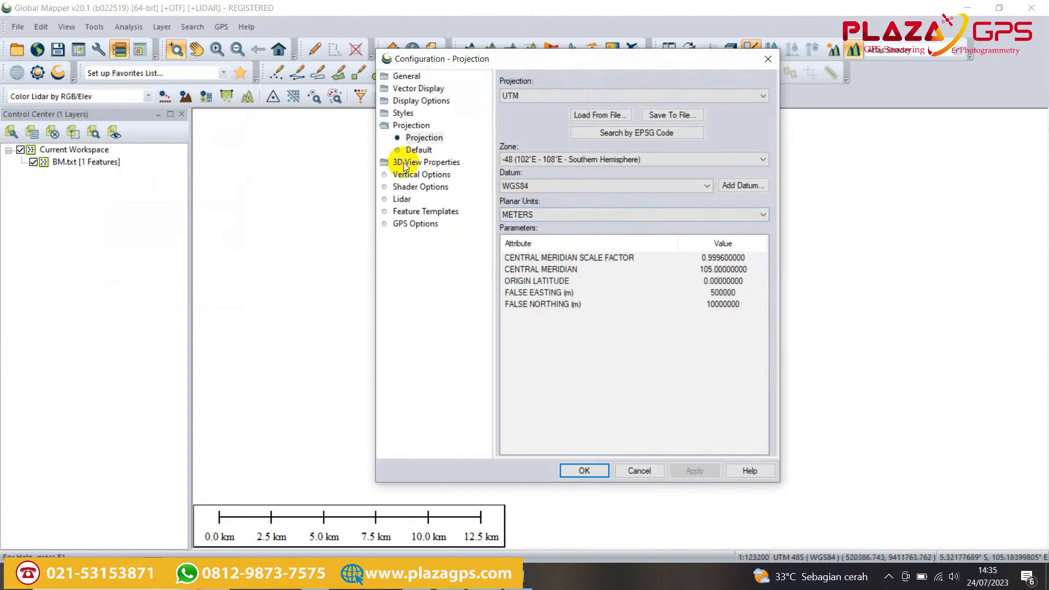
click(607, 94)
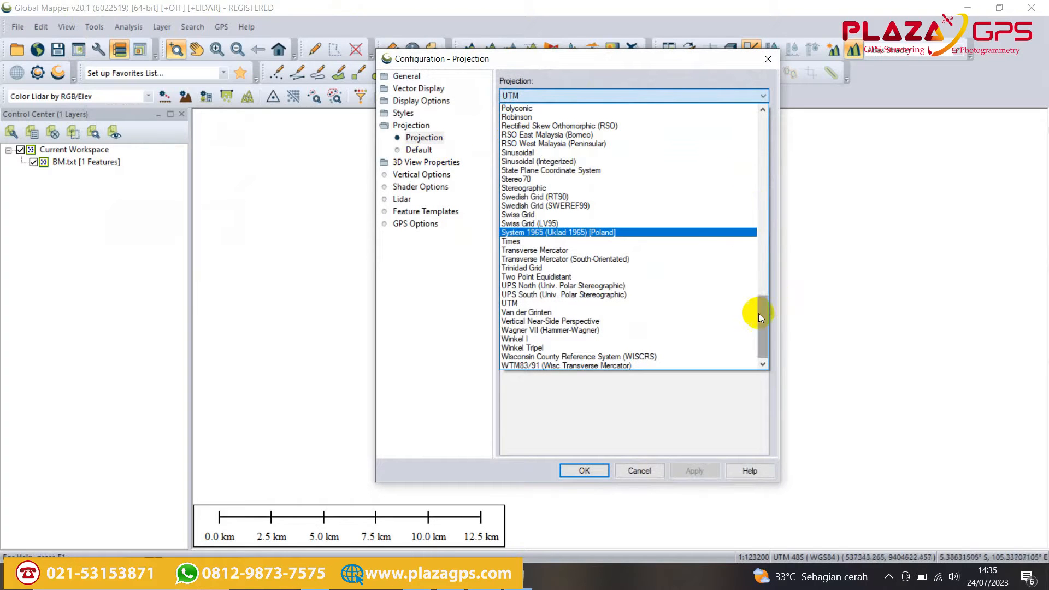
drag(758, 320, 753, 108)
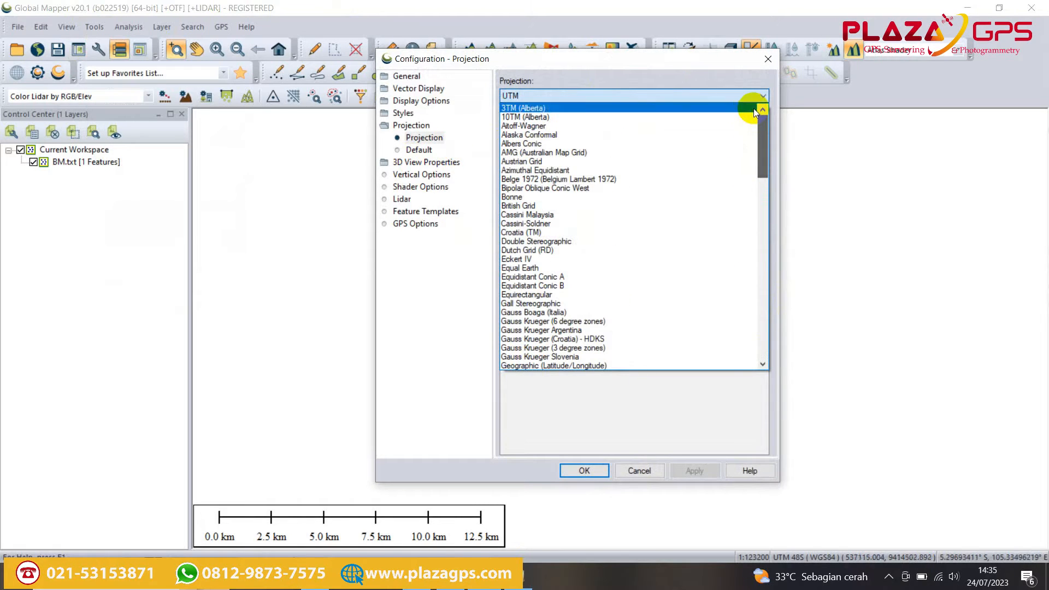
scroll(579, 257, down, 1)
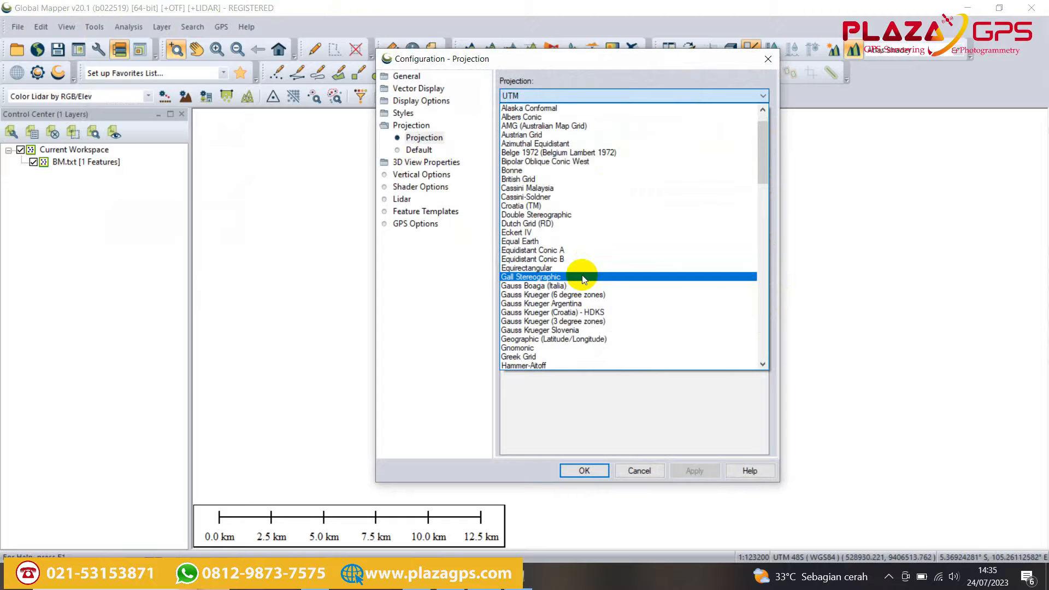
scroll(571, 302, down, 2)
click(573, 310)
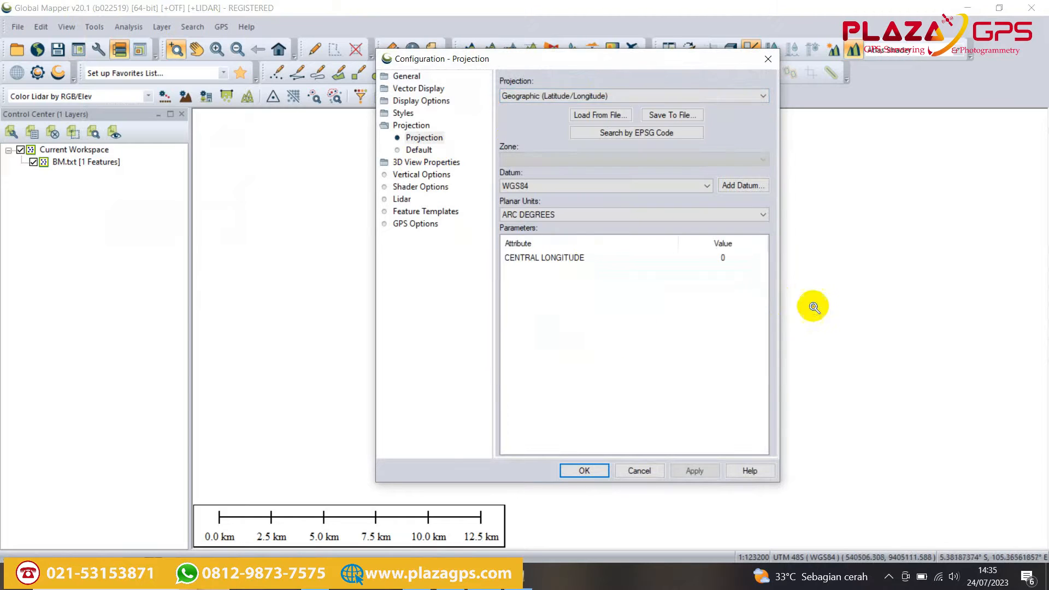
- Set the position display format to Lat/Lon dd.dddddddd° h in the measure and unit settings and apply the configuration
click(388, 76)
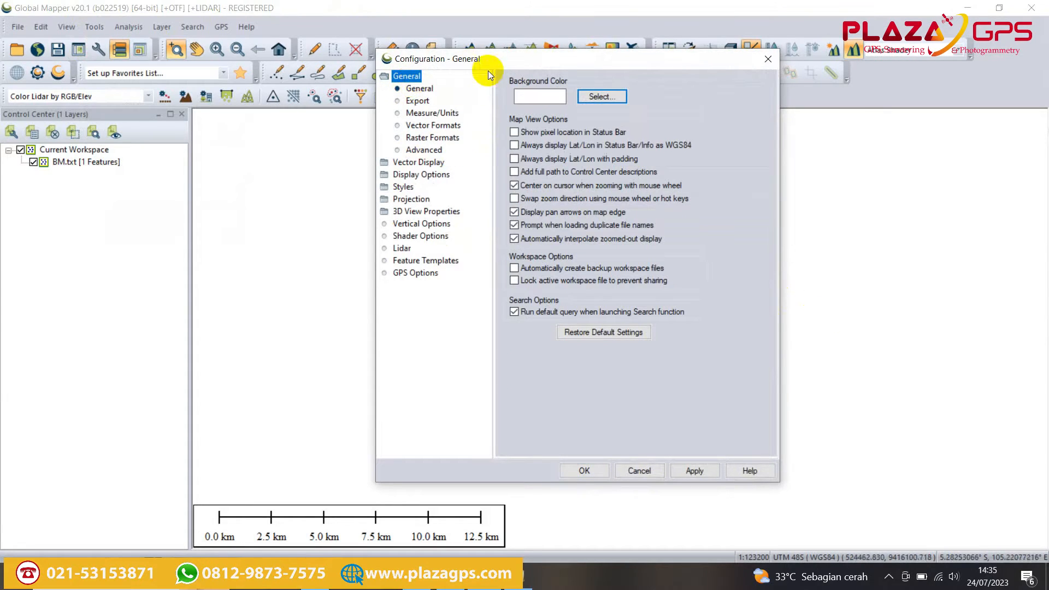
click(430, 114)
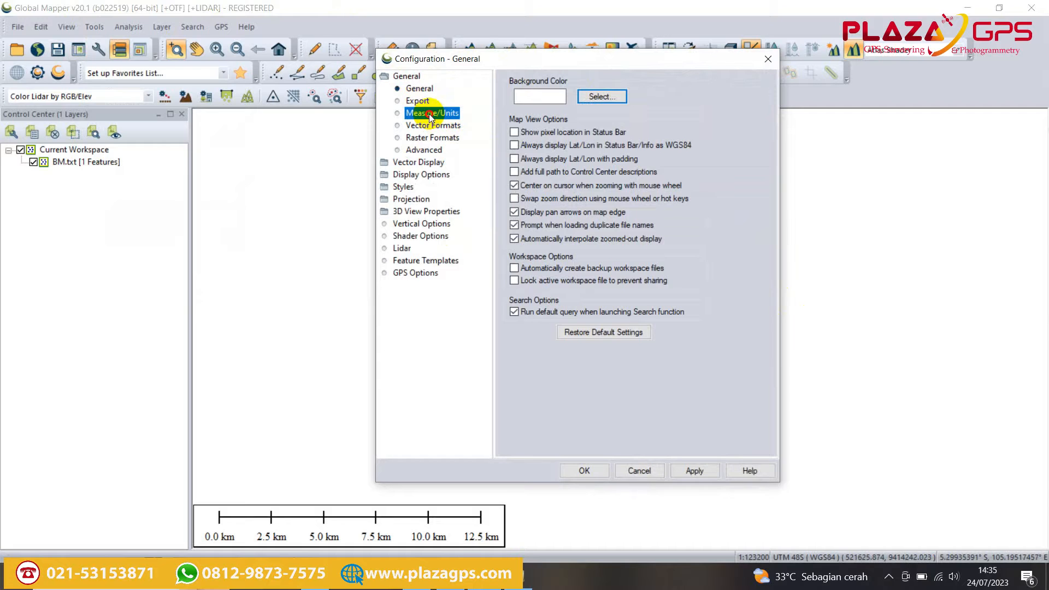
click(693, 79)
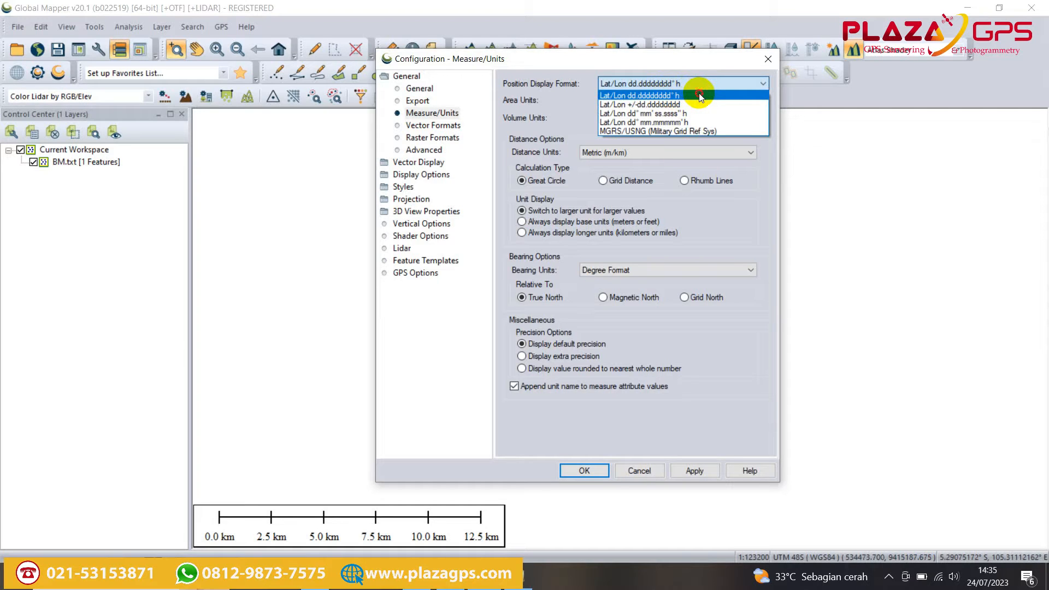
click(700, 96)
click(694, 470)
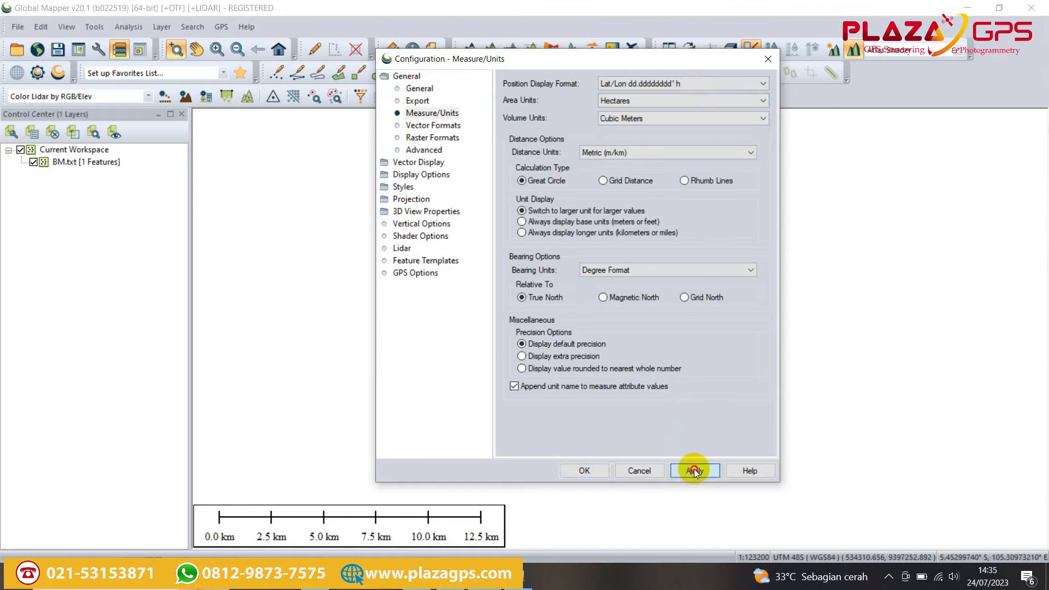
click(583, 470)
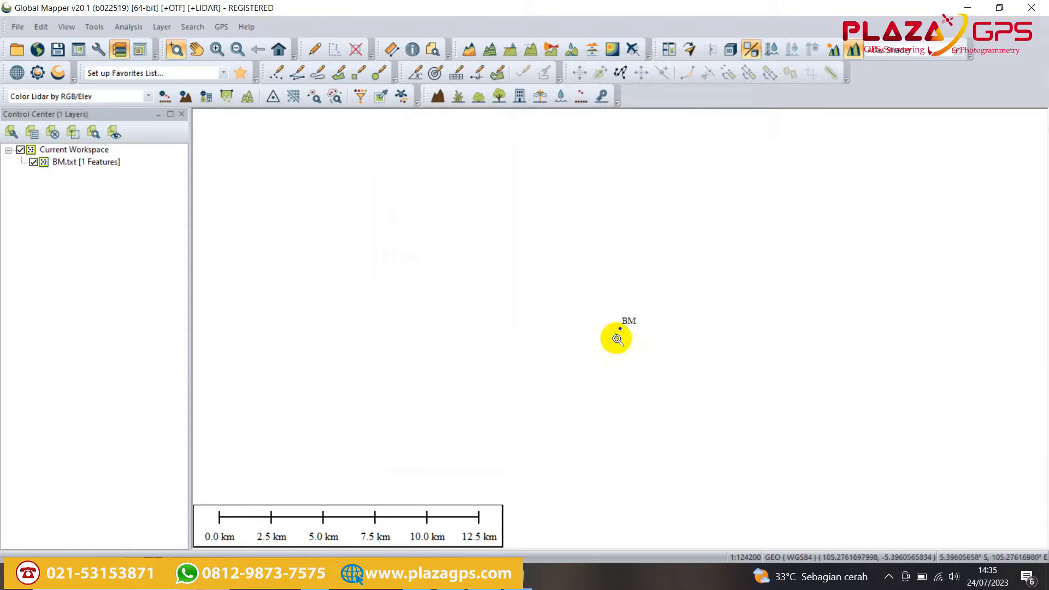
- Set up an export of the BM.txt layer to CSV, accepting comma separators, elevation values and Lat/Lon in the position display format
right_click(79, 158)
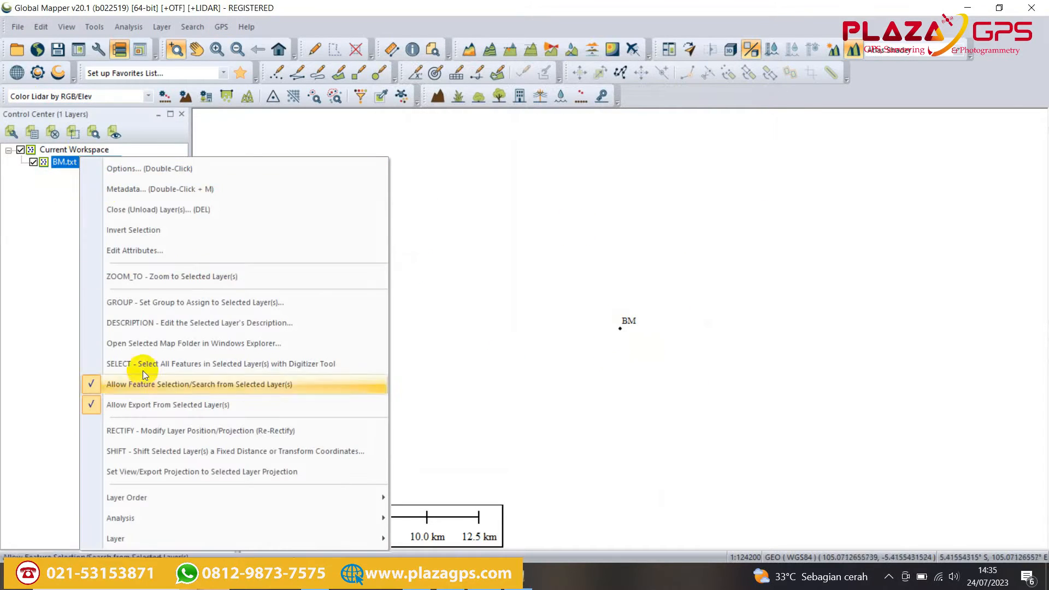
mouse_move(142, 540)
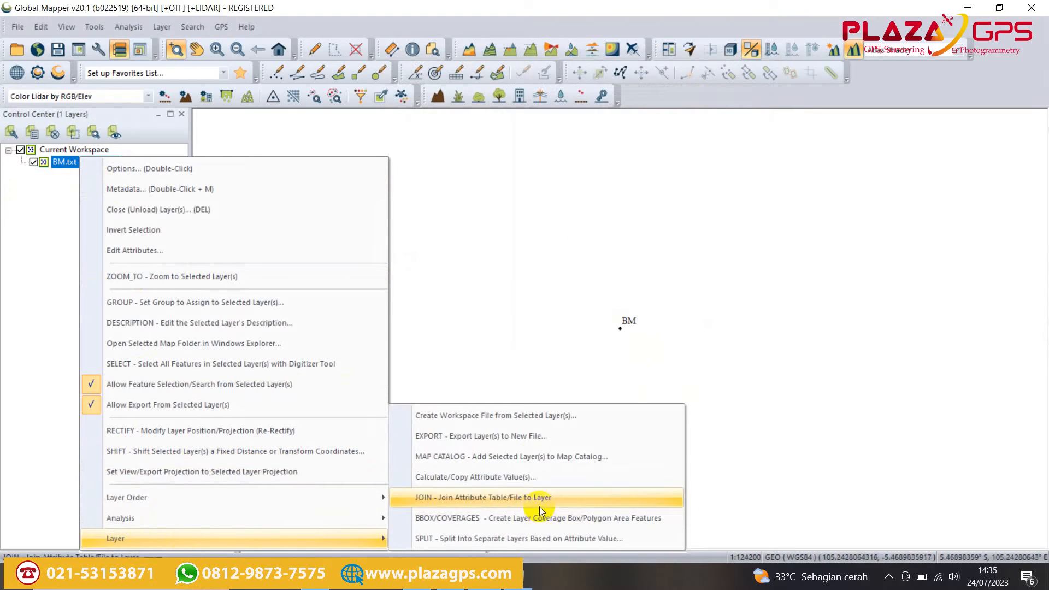
click(495, 437)
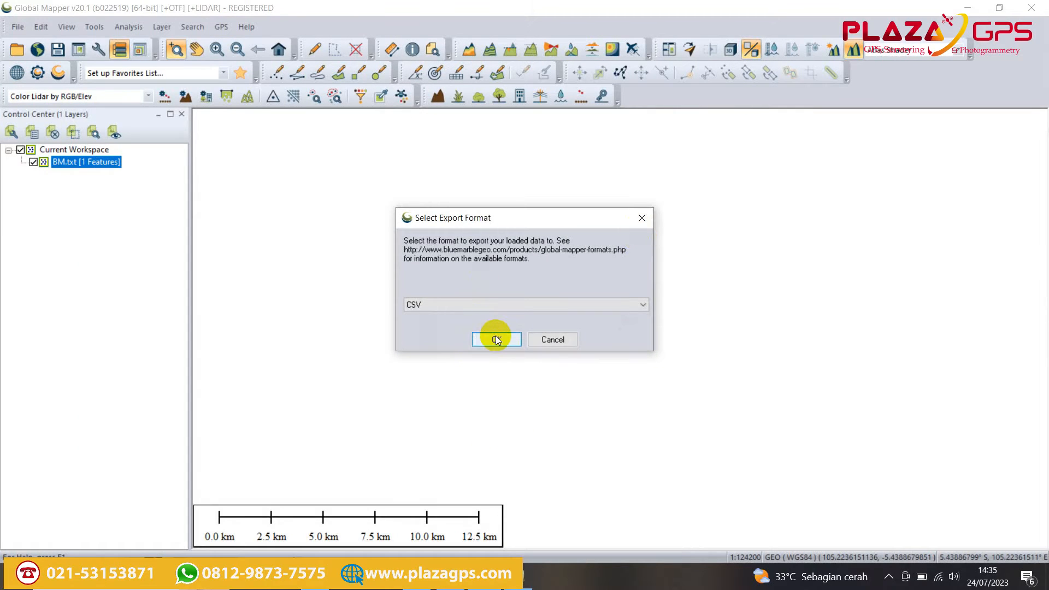
click(496, 339)
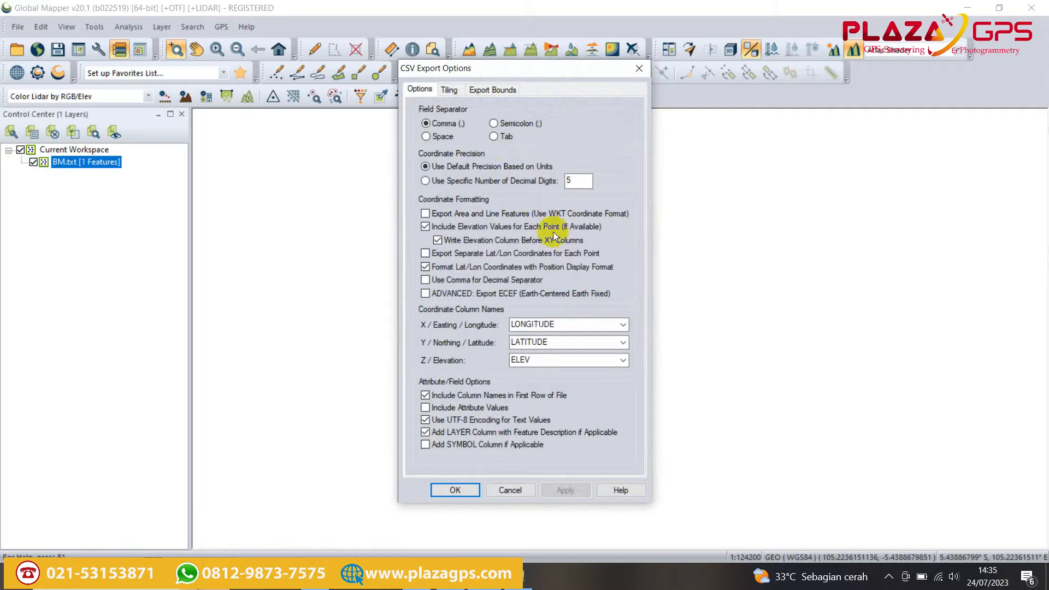
click(451, 490)
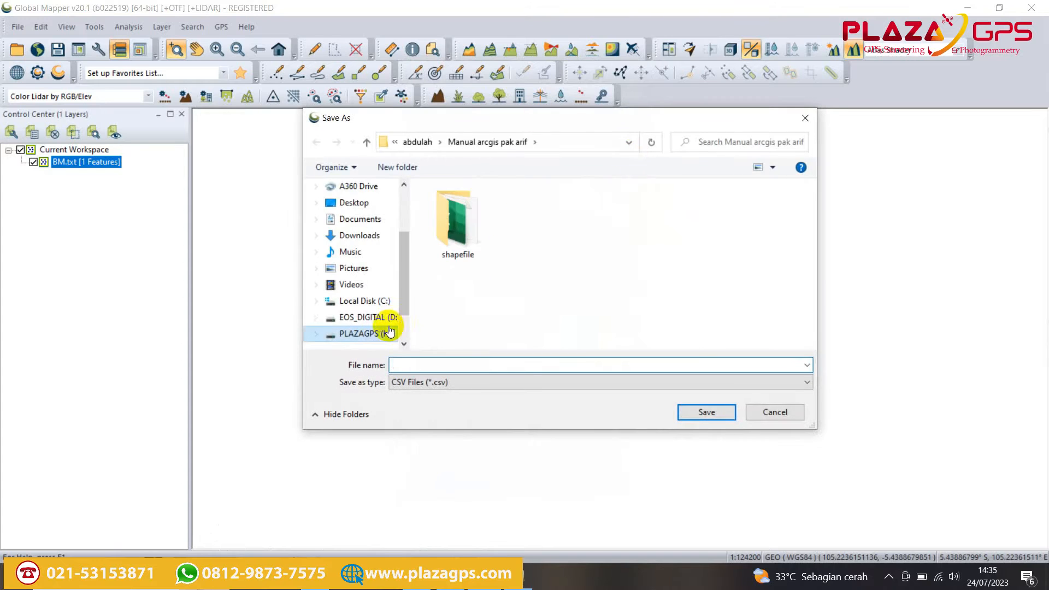
- Save the CSV export as "base geografis" in the BASE PPK folder inside PHANTOM 4 RTK DATA on the PLAZAGPS drive
click(372, 333)
click(458, 220)
double_click(459, 221)
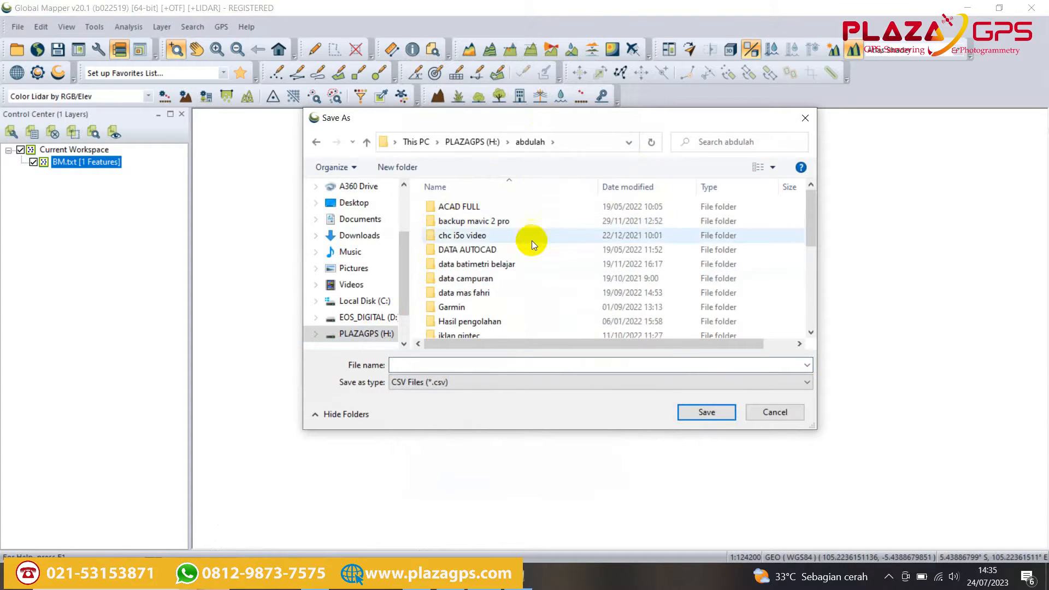
scroll(510, 262, down, 2)
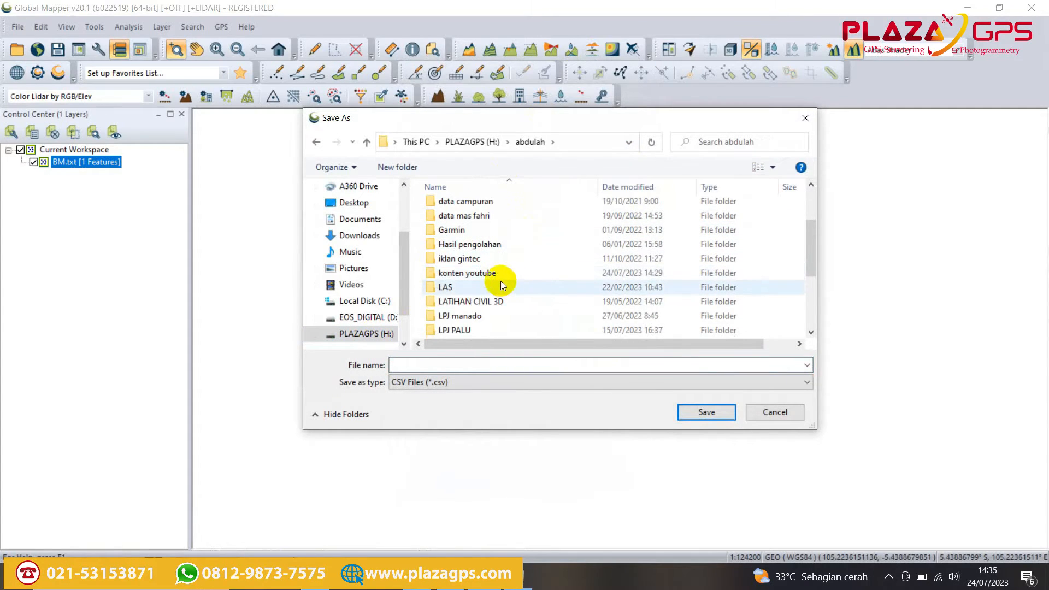
scroll(500, 280, up, 1)
scroll(500, 281, down, 3)
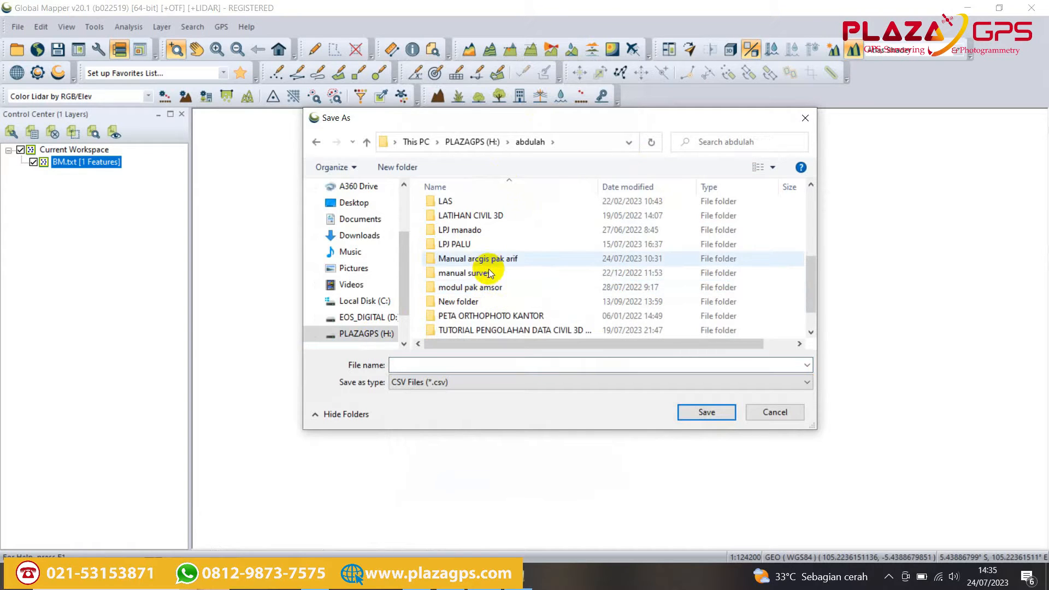
scroll(489, 265, down, 1)
scroll(489, 290, up, 2)
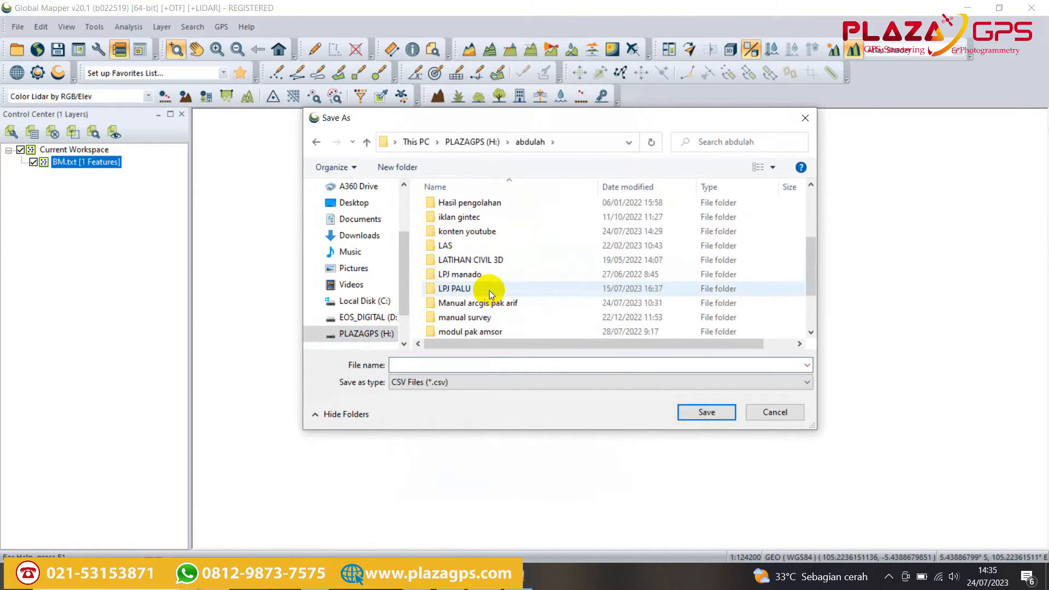
scroll(483, 246, up, 1)
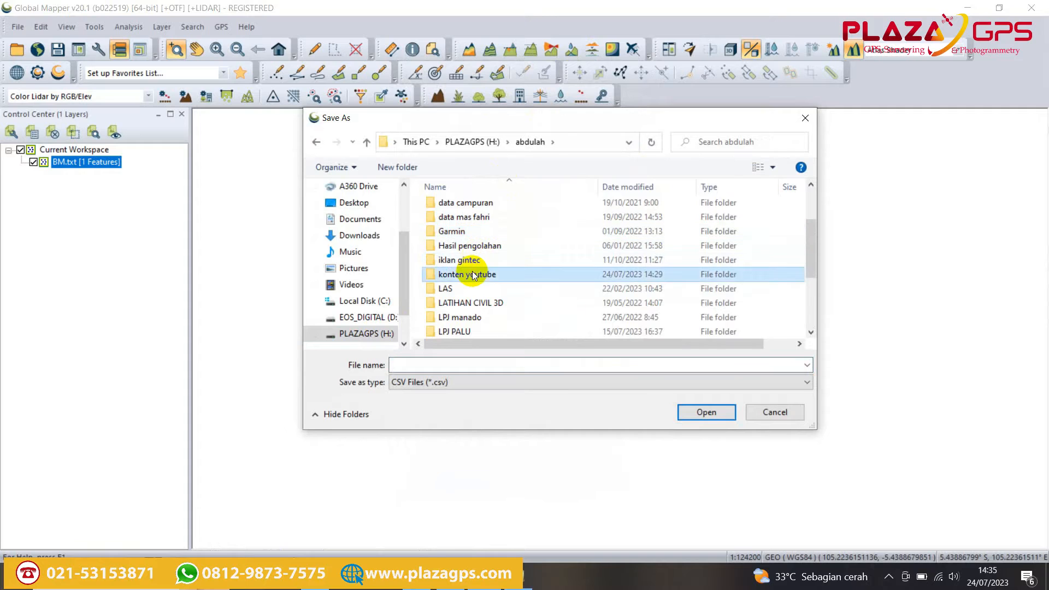
double_click(480, 274)
double_click(471, 219)
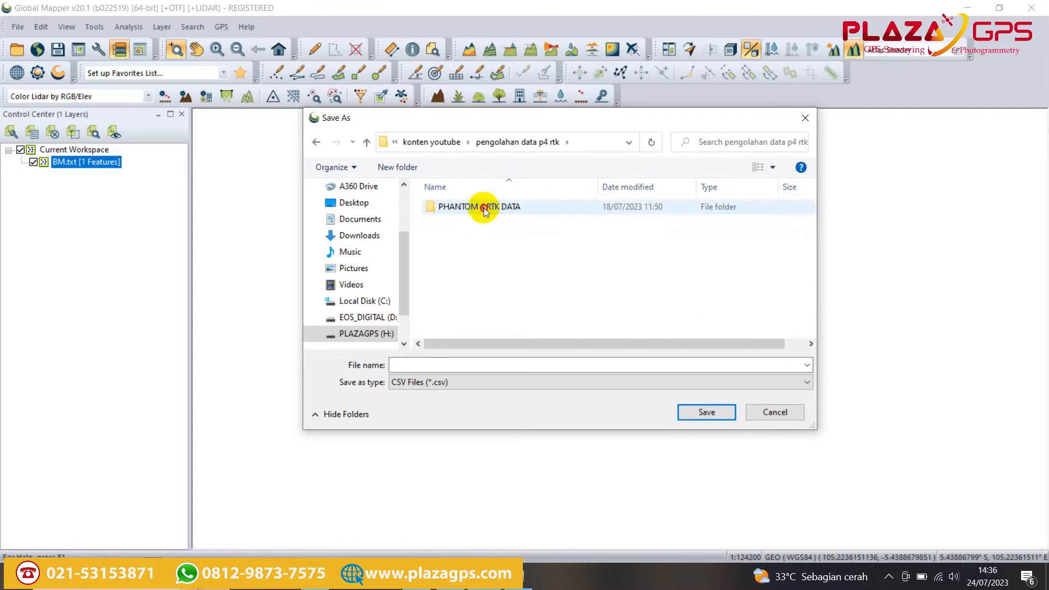
double_click(483, 207)
double_click(467, 224)
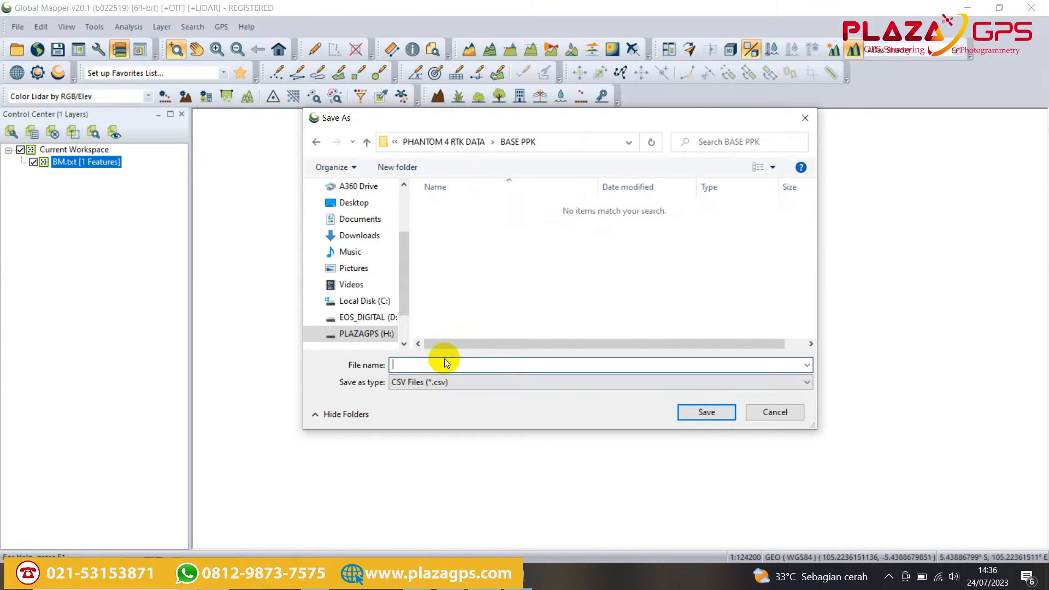
text(base geografis)
click(707, 414)
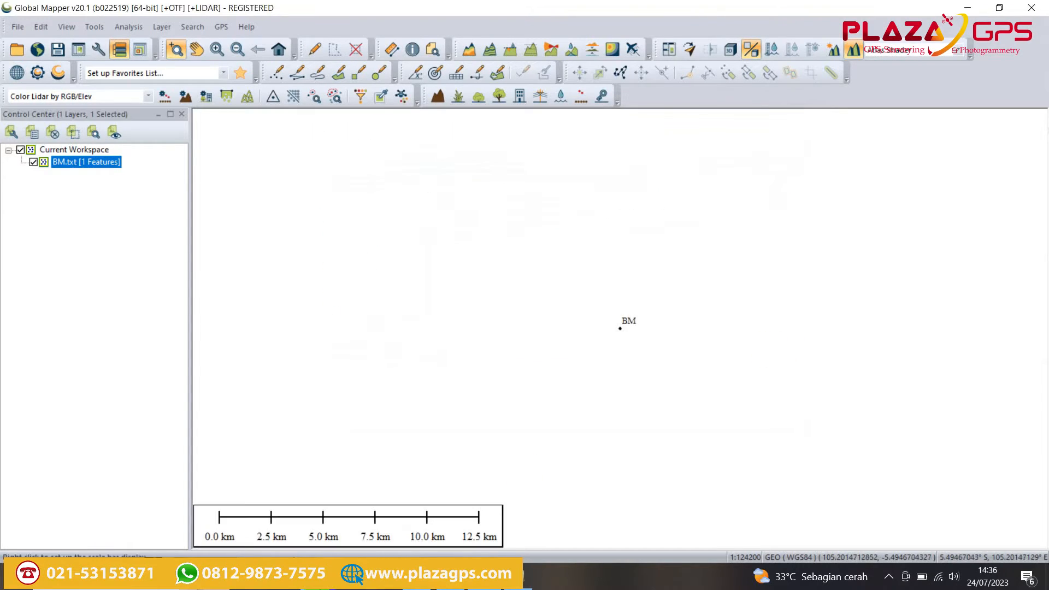
- Open the exported base geografis.csv from the BASE PPK folder in Notepad
key(alt+Tab)
click(589, 199)
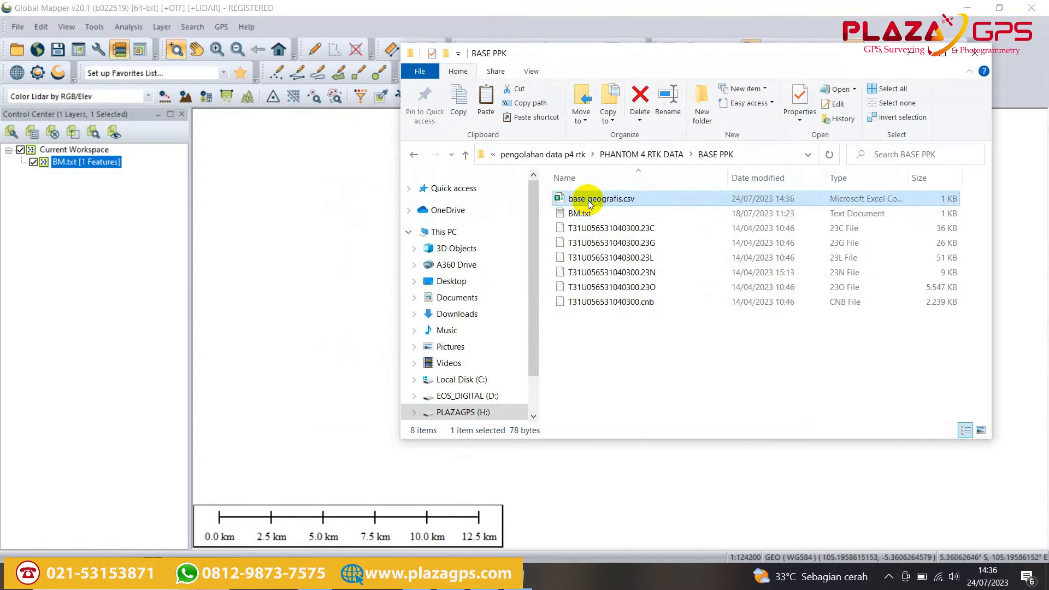
right_click(587, 200)
click(614, 199)
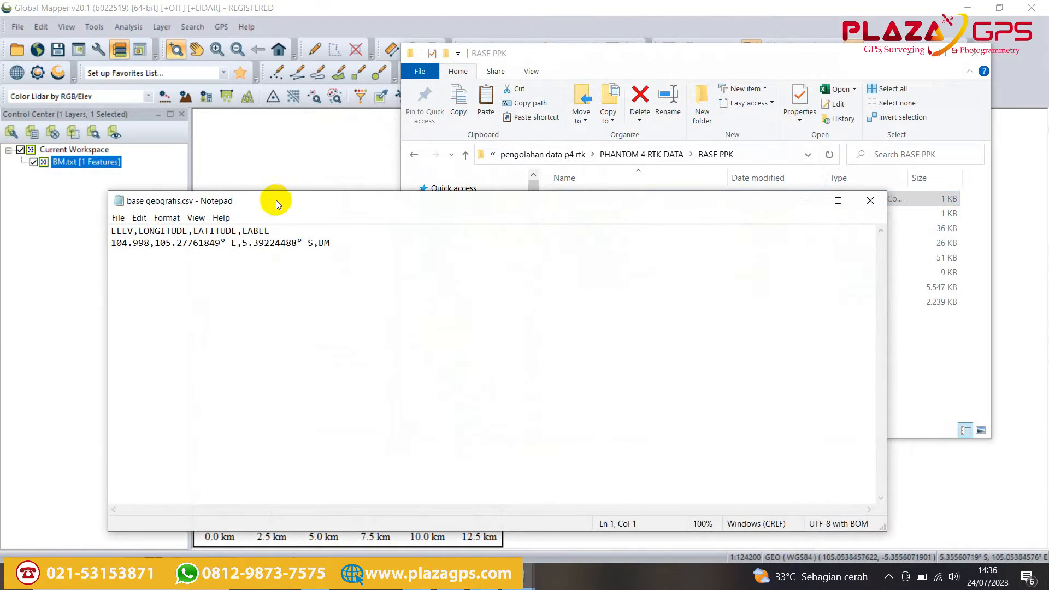
drag(290, 202, 399, 207)
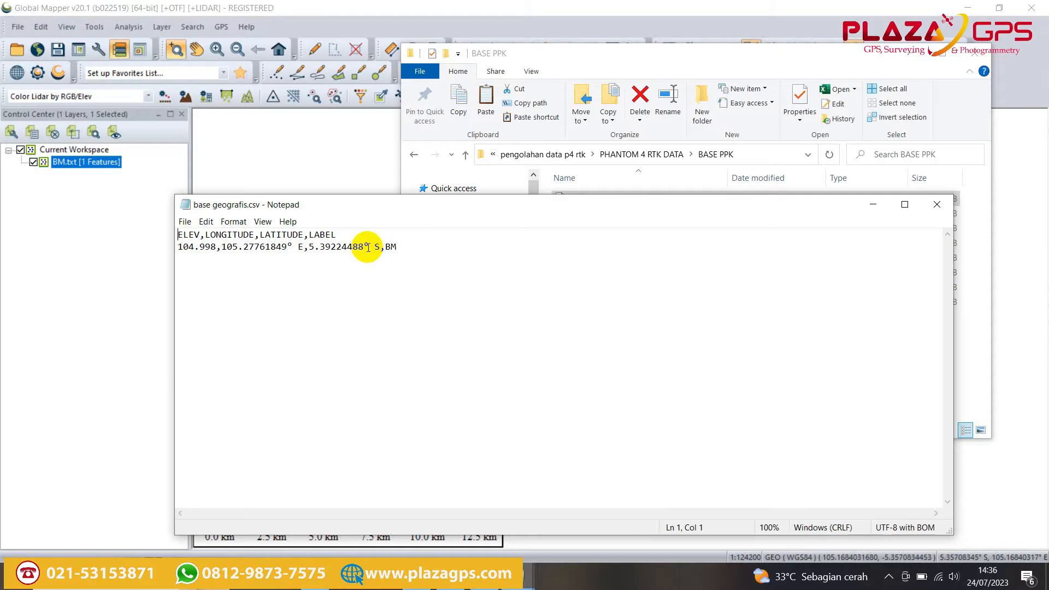
- Compare the base position fields in Emlid Studio with the elevation, longitude and latitude values in base geografis.csv
click(454, 582)
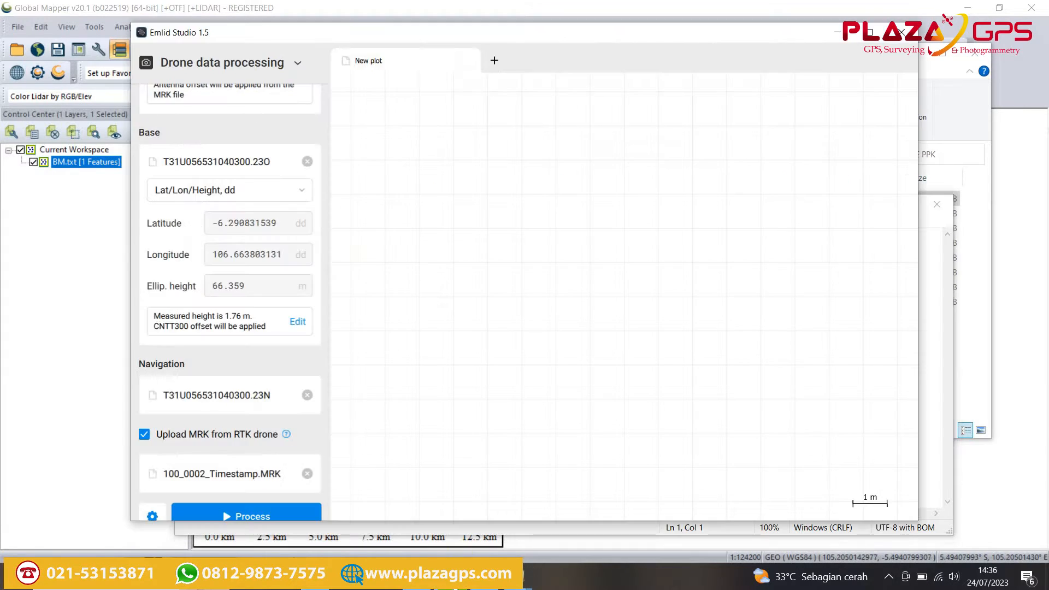
click(454, 581)
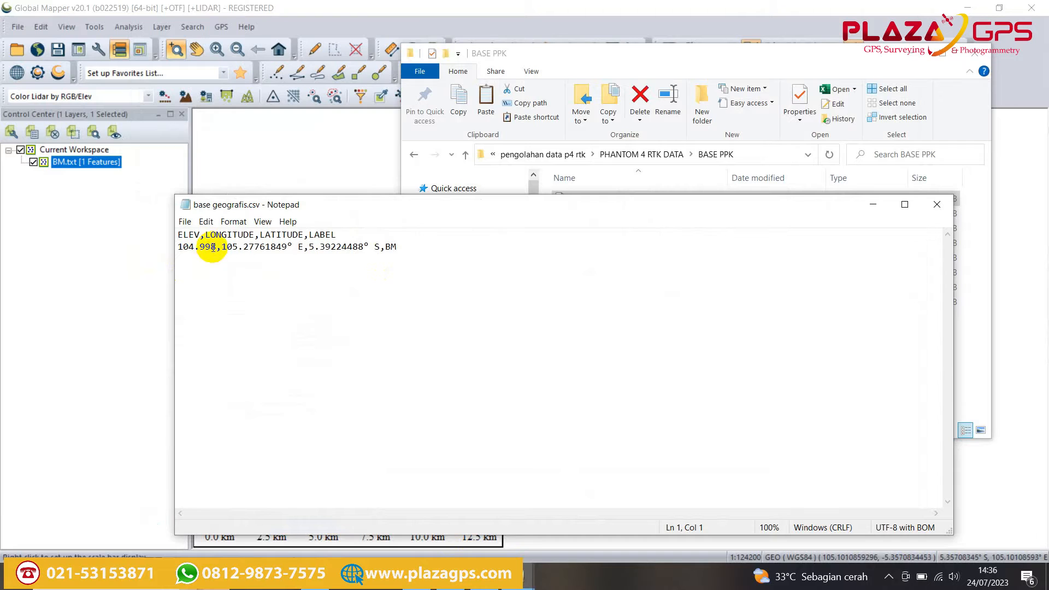
drag(315, 249, 369, 248)
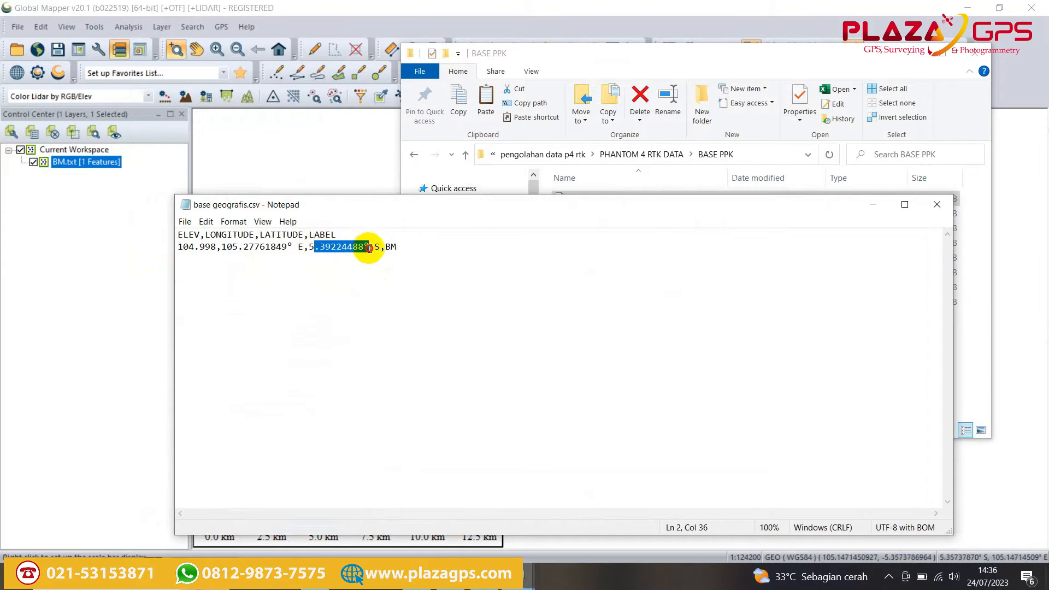
drag(217, 248, 155, 242)
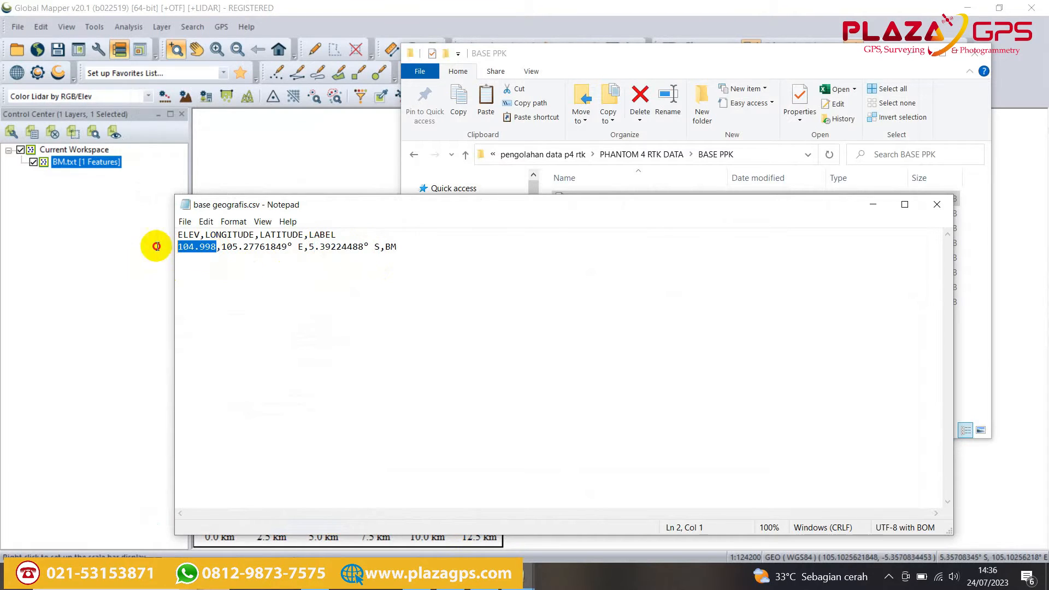
drag(222, 247, 372, 251)
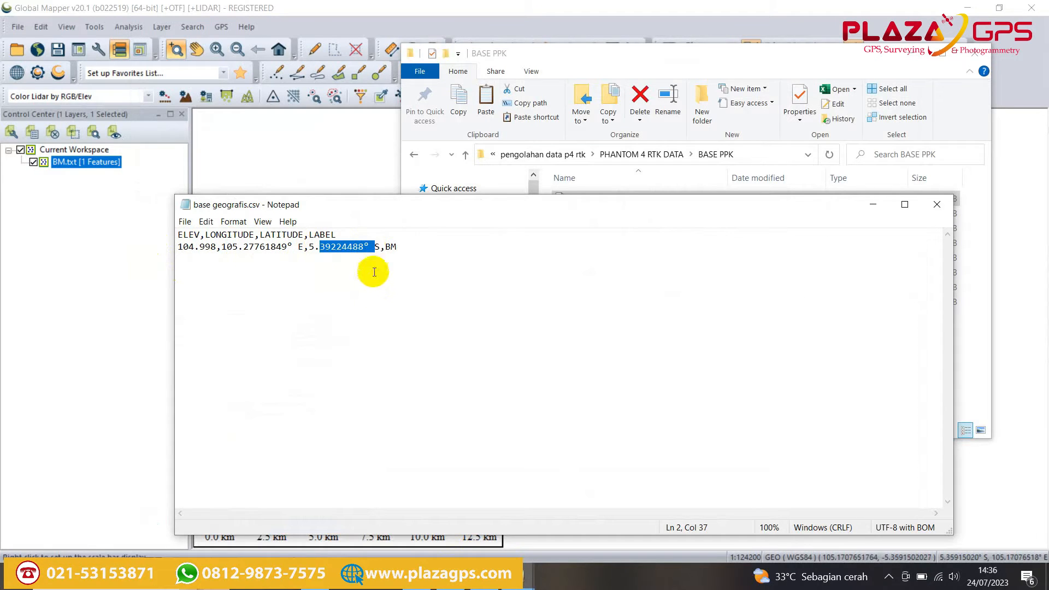
- Arrange Notepad and Emlid Studio side by side and copy the longitude 105.27761849 from base geografis.csv into the base's longitude
drag(615, 204, 740, 176)
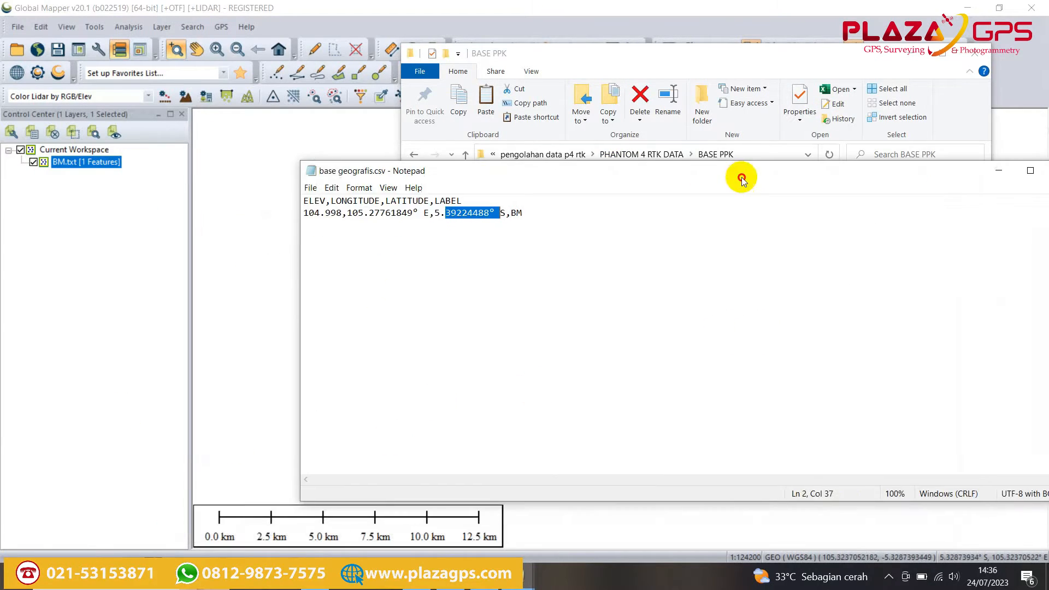
key(alt+Tab)
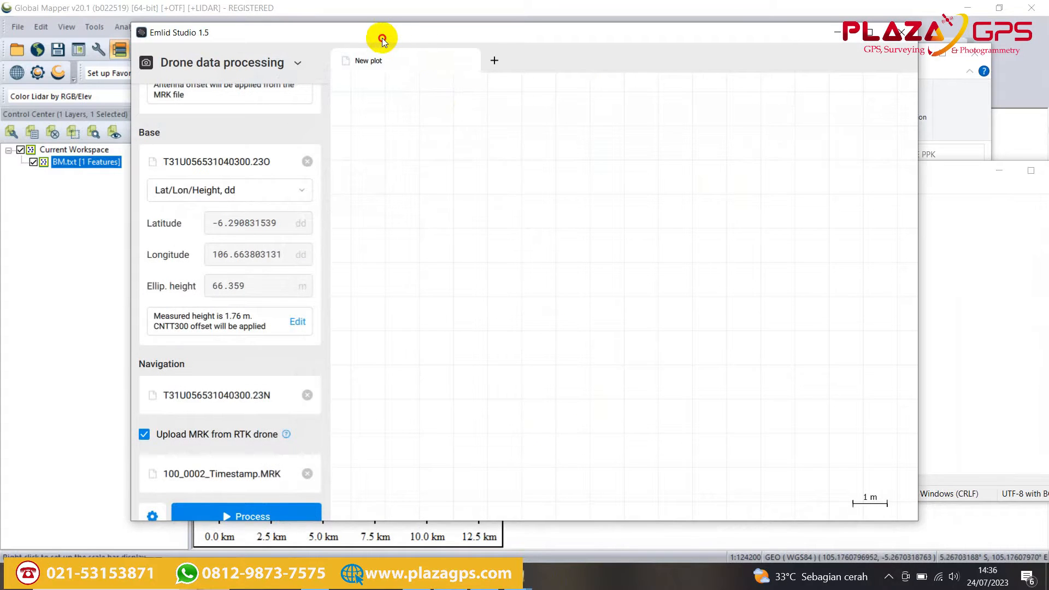
drag(379, 33, 954, 174)
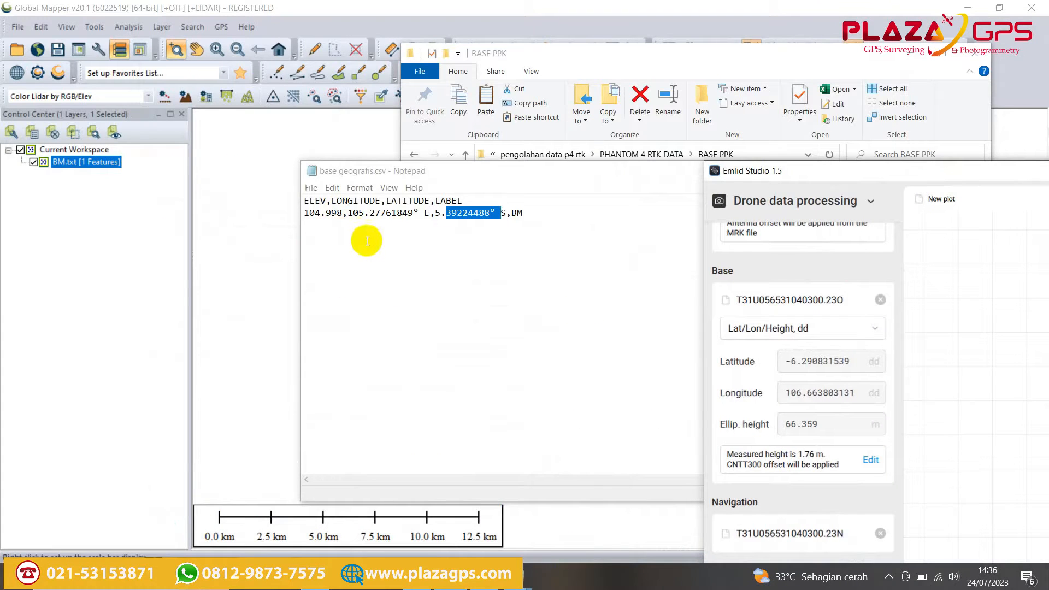
drag(347, 212, 407, 215)
right_click(414, 214)
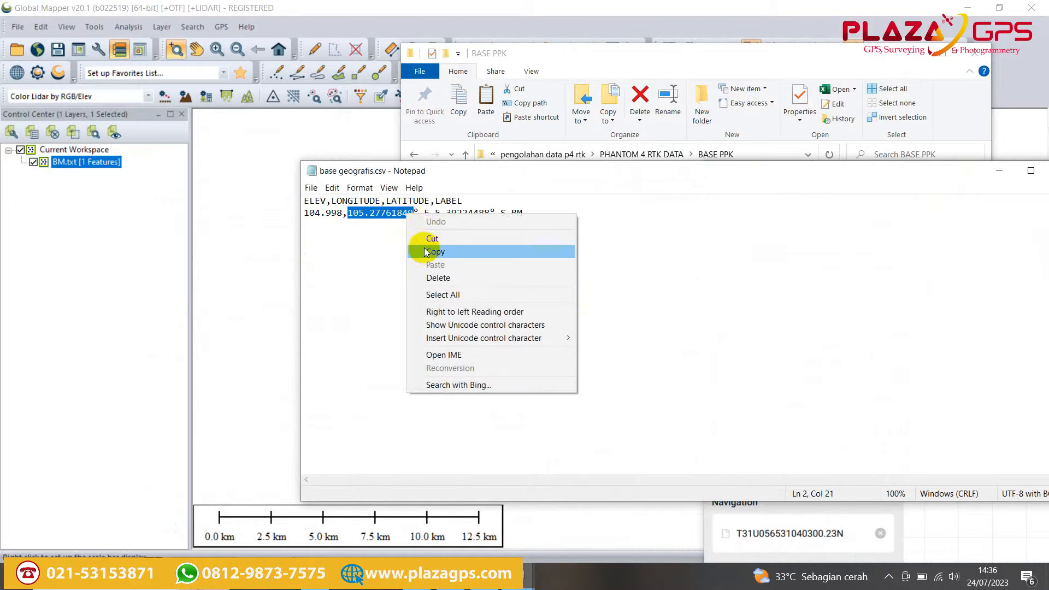
click(429, 251)
click(514, 576)
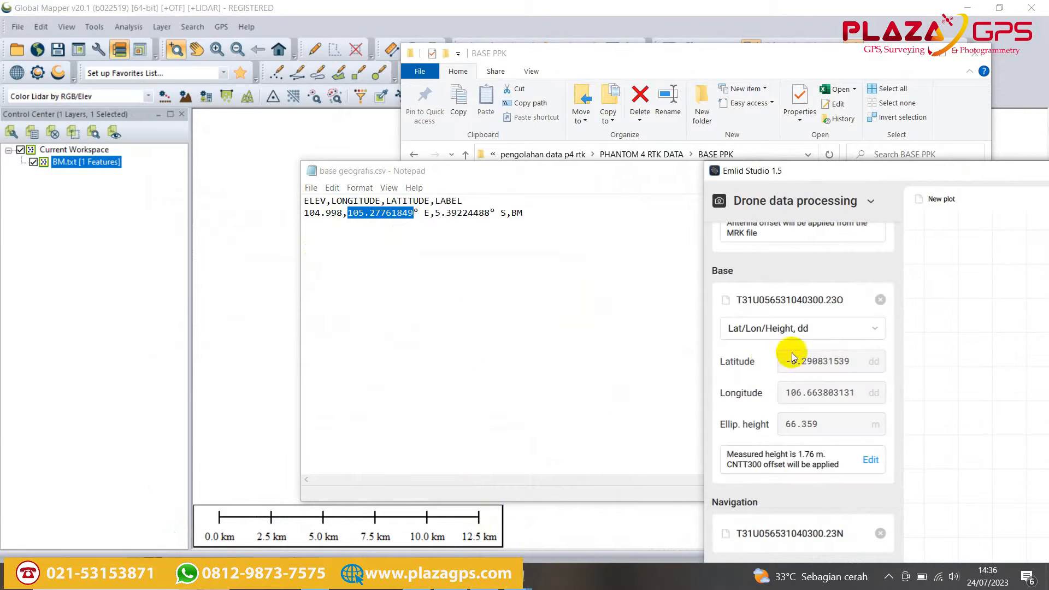
click(860, 393)
drag(860, 394, 761, 392)
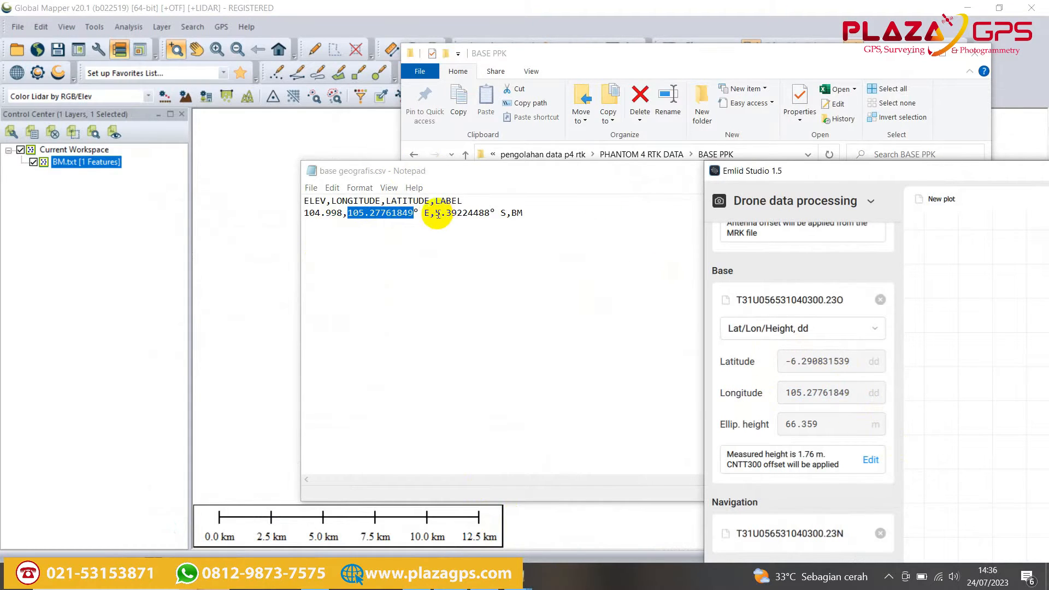
- Copy the latitude from base geografis.csv into Emlid Studio, setting the base's latitude to -5.39224488
drag(437, 214, 496, 214)
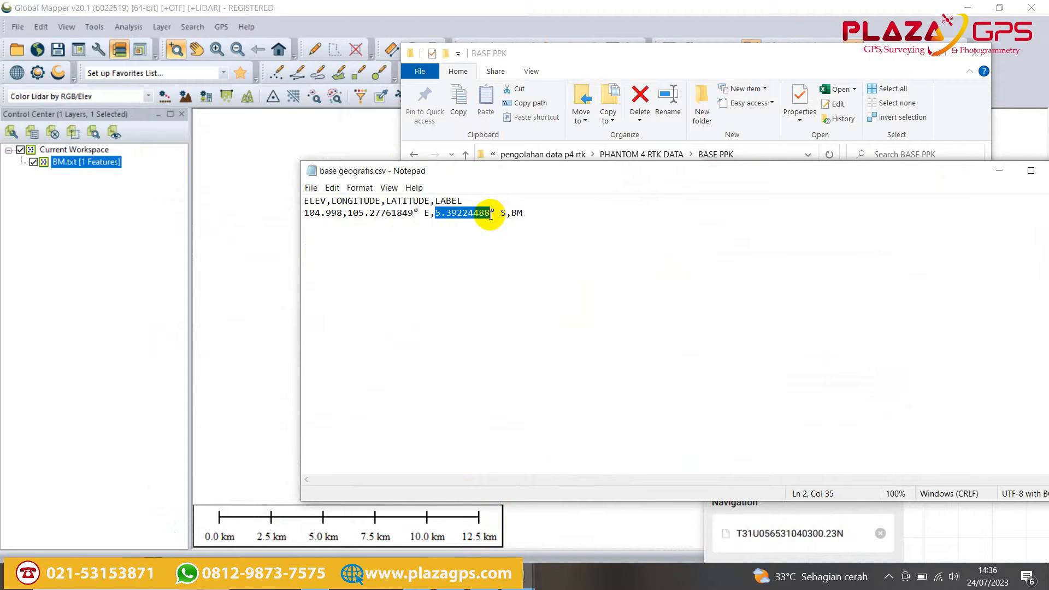
click(473, 579)
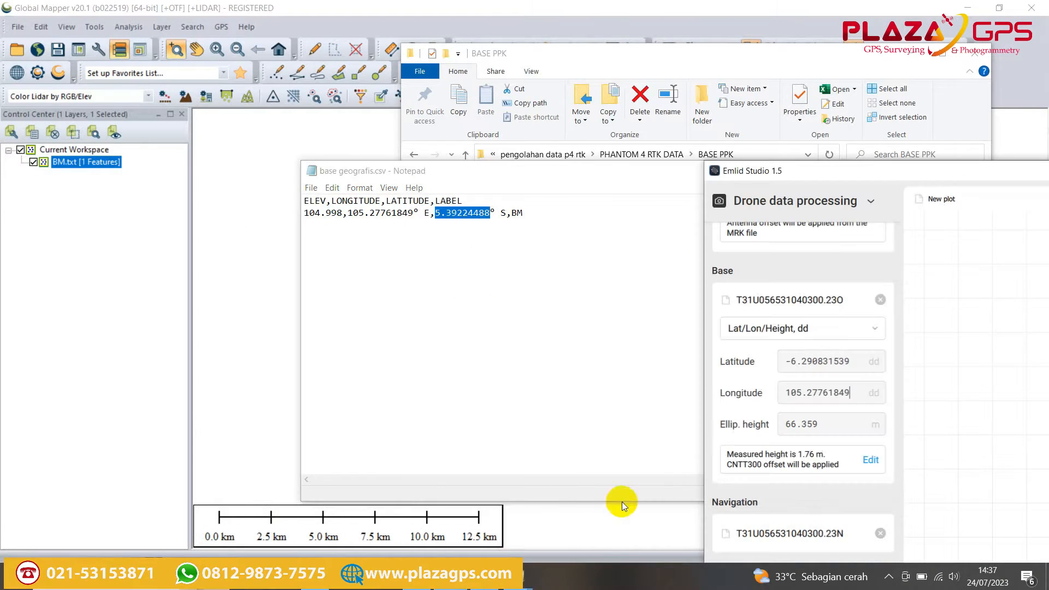
drag(851, 358, 799, 363)
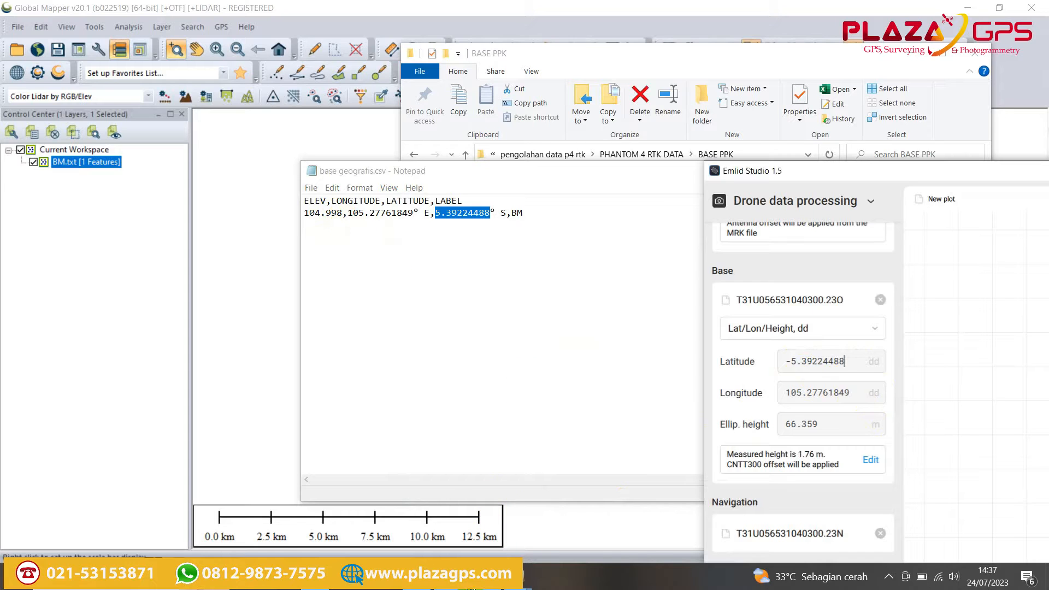
- Recheck the elevation in BM.txt and set the base's ellipsoidal height to 104.998 m in Emlid Studio
click(310, 586)
double_click(589, 213)
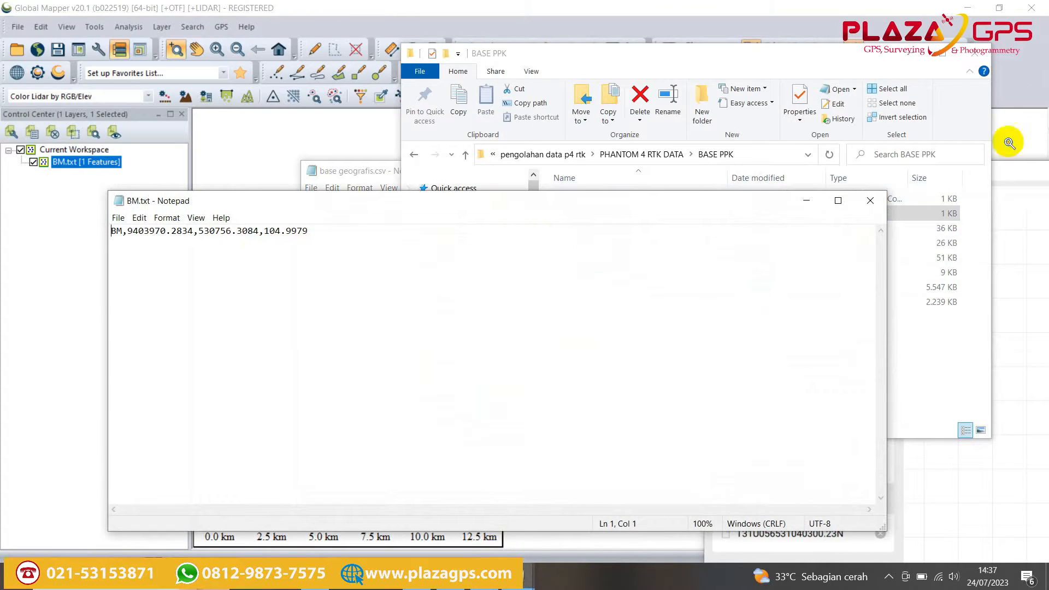
click(875, 205)
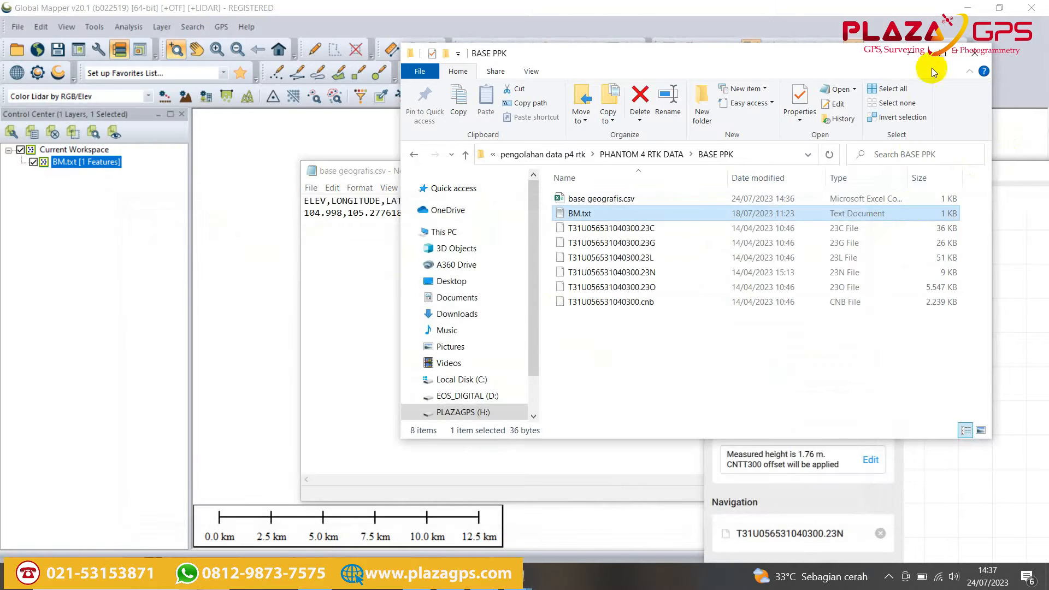
click(913, 55)
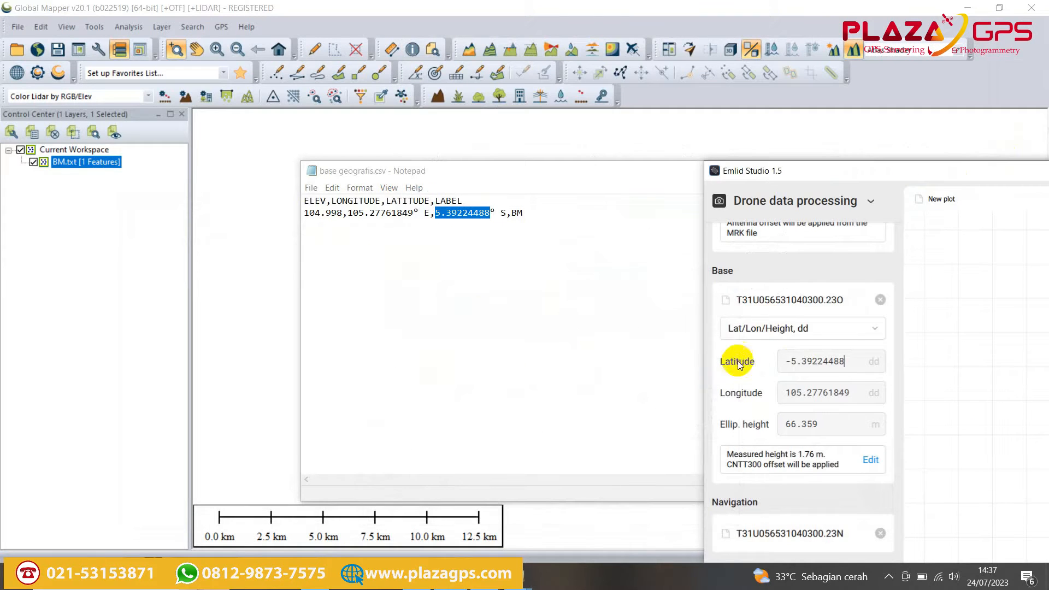
triple_click(832, 421)
text(104.998)
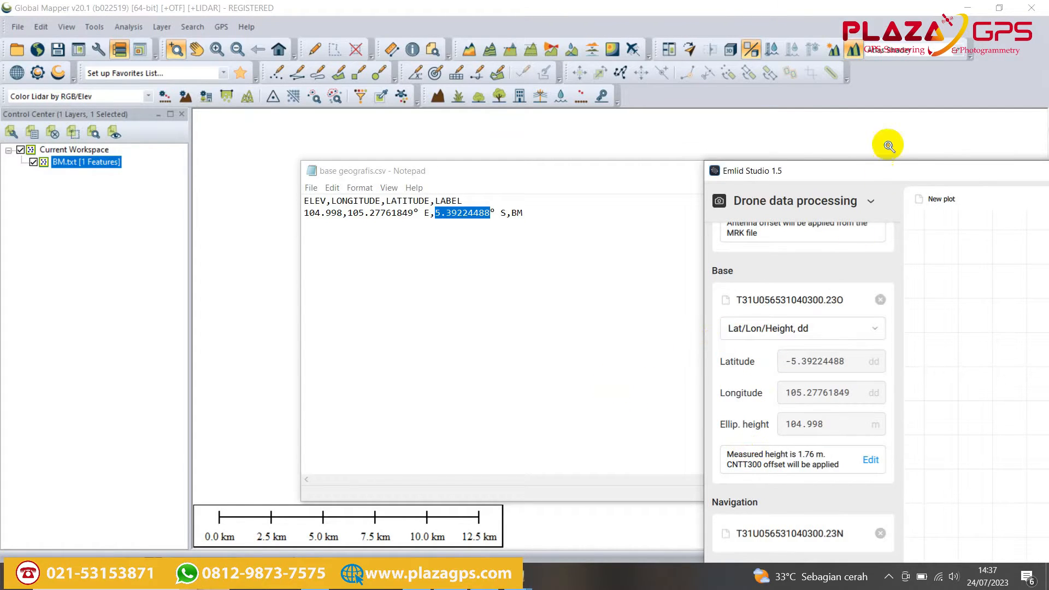
drag(865, 168, 565, 115)
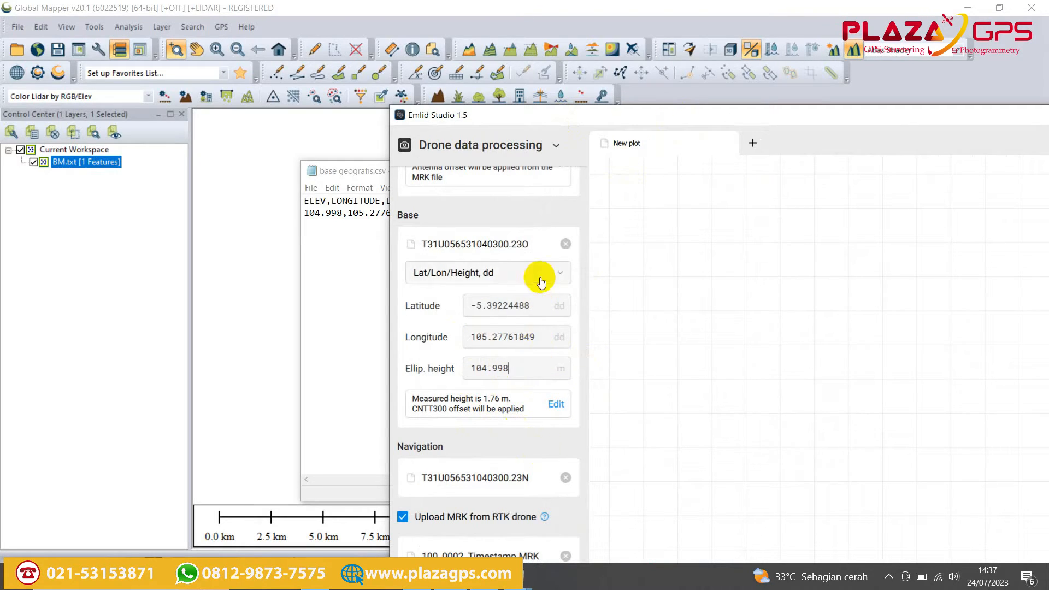
- Minimise Global Mapper, reposition the Emlid Studio window and open its kinematic processing settings
scroll(496, 466, down, 3)
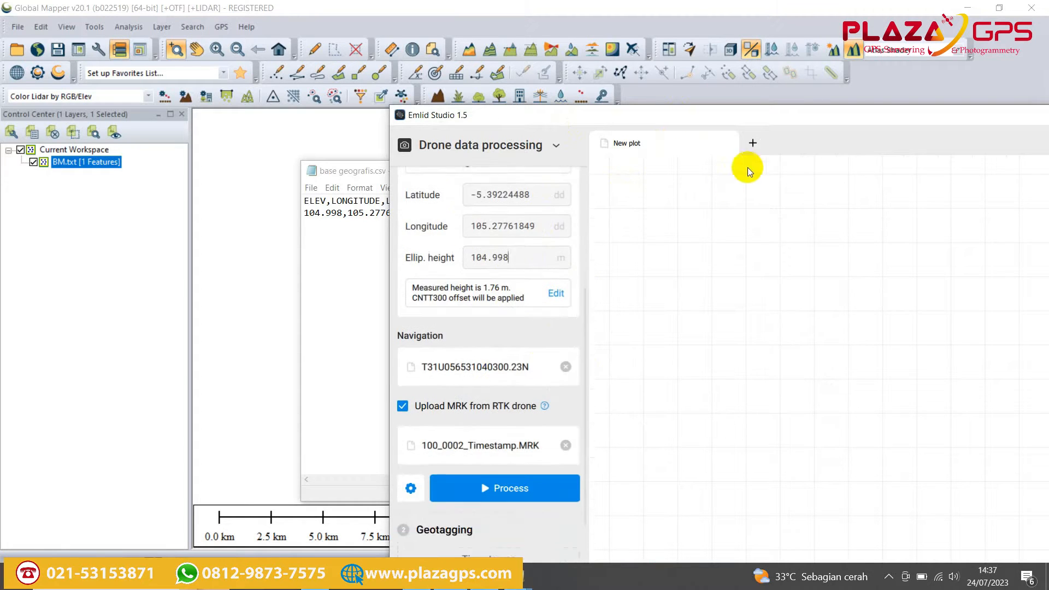
drag(802, 115, 549, 66)
click(1018, 6)
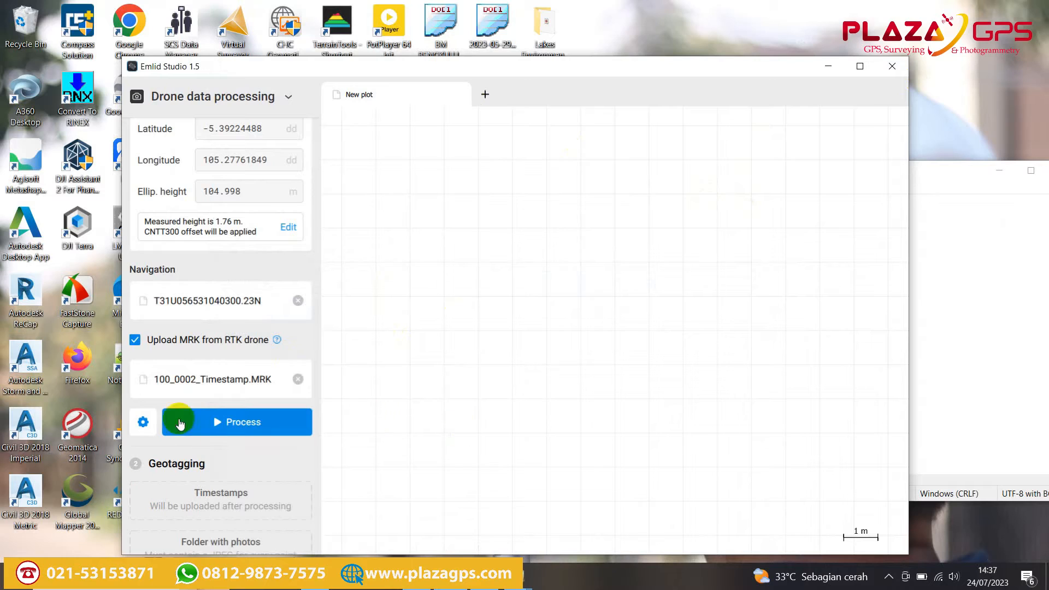
click(143, 422)
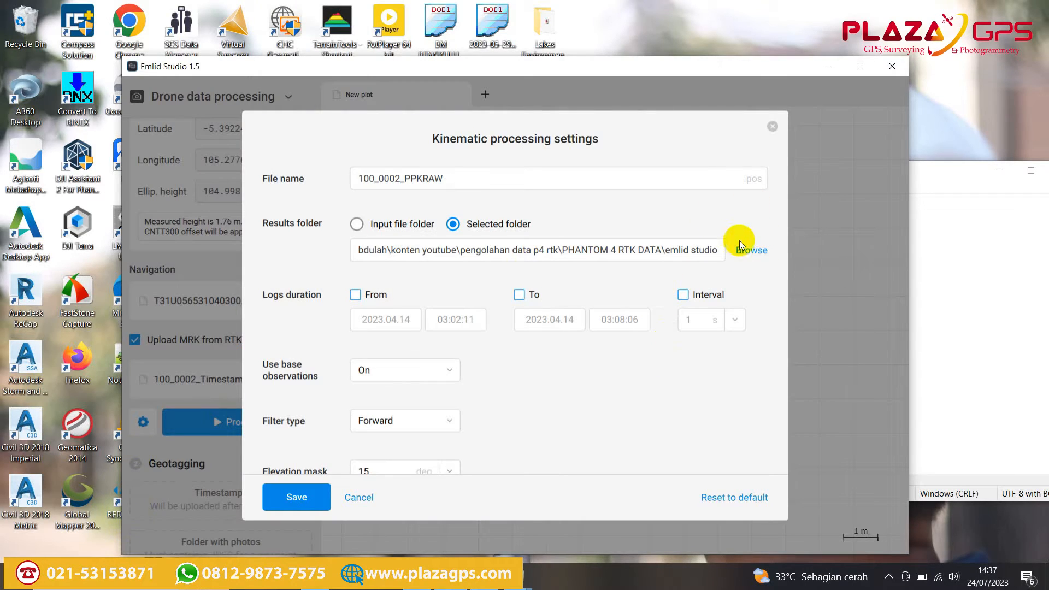
- Browse for a new results folder and create a folder named hasil olah data inside konten youtube
click(750, 250)
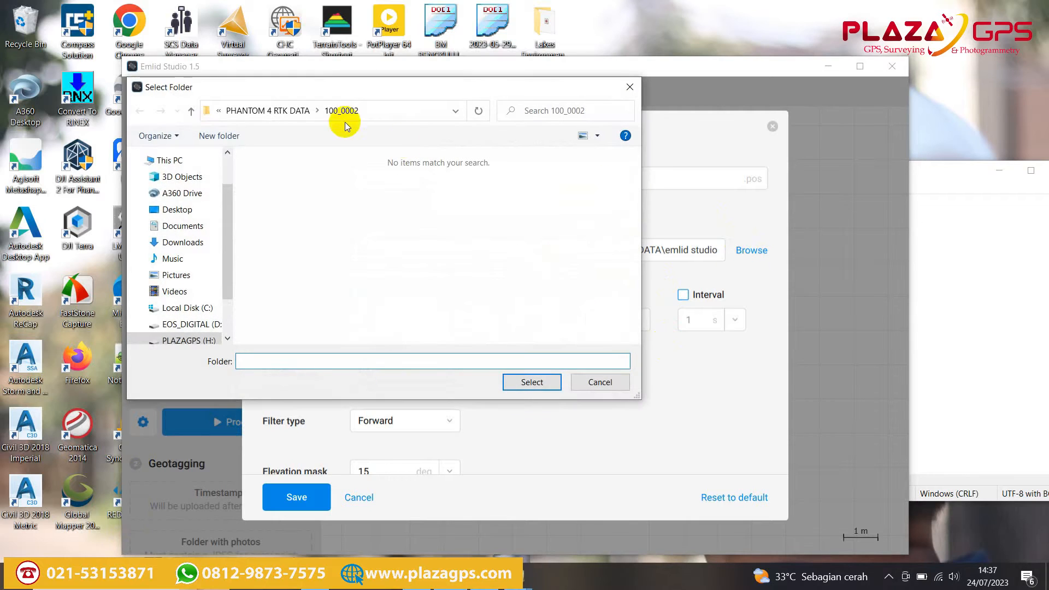
click(264, 112)
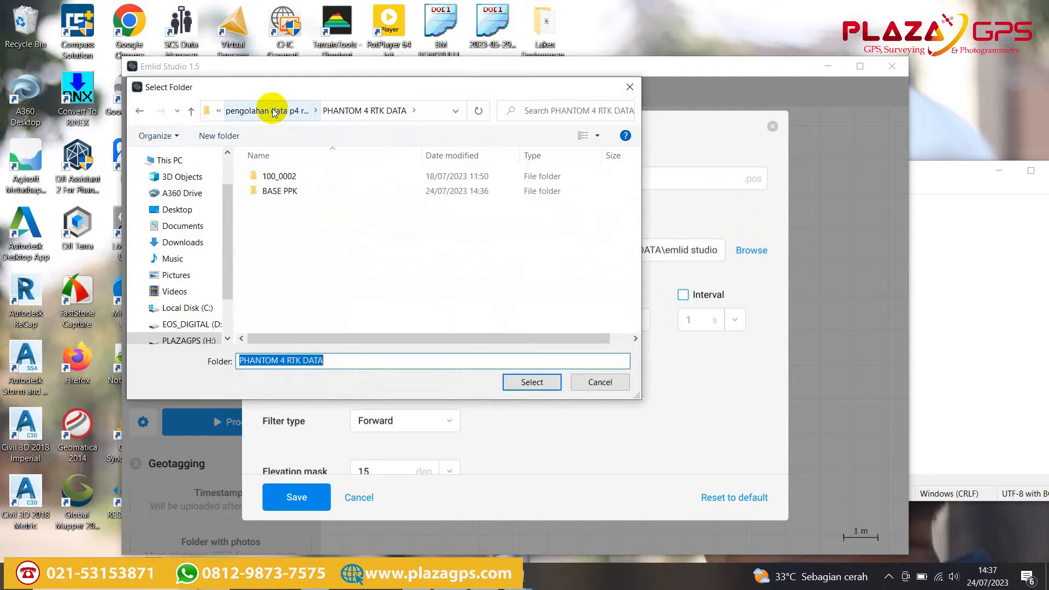
click(273, 112)
click(273, 112)
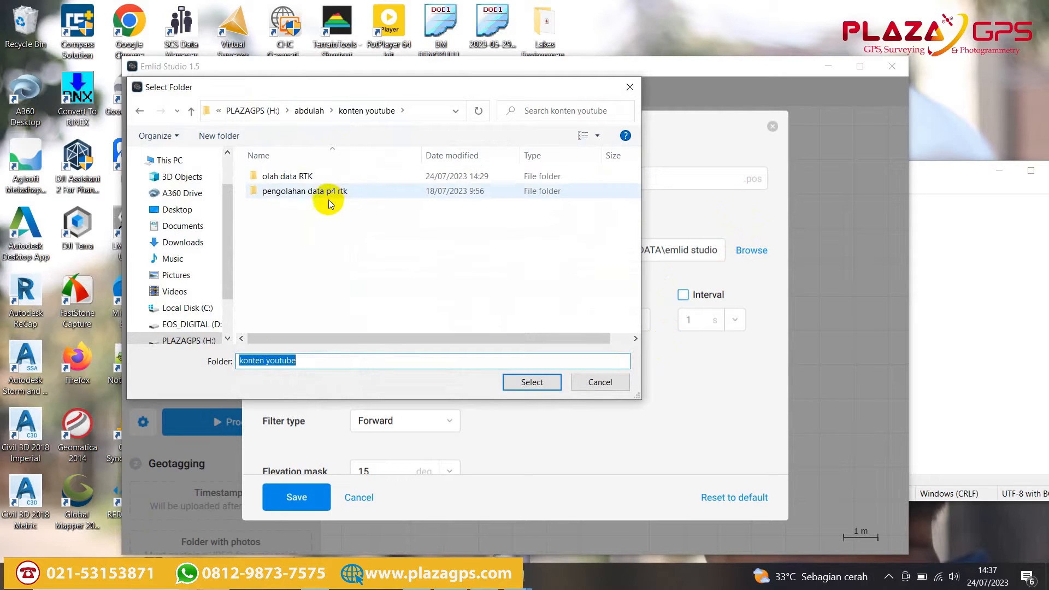
right_click(295, 215)
mouse_move(431, 400)
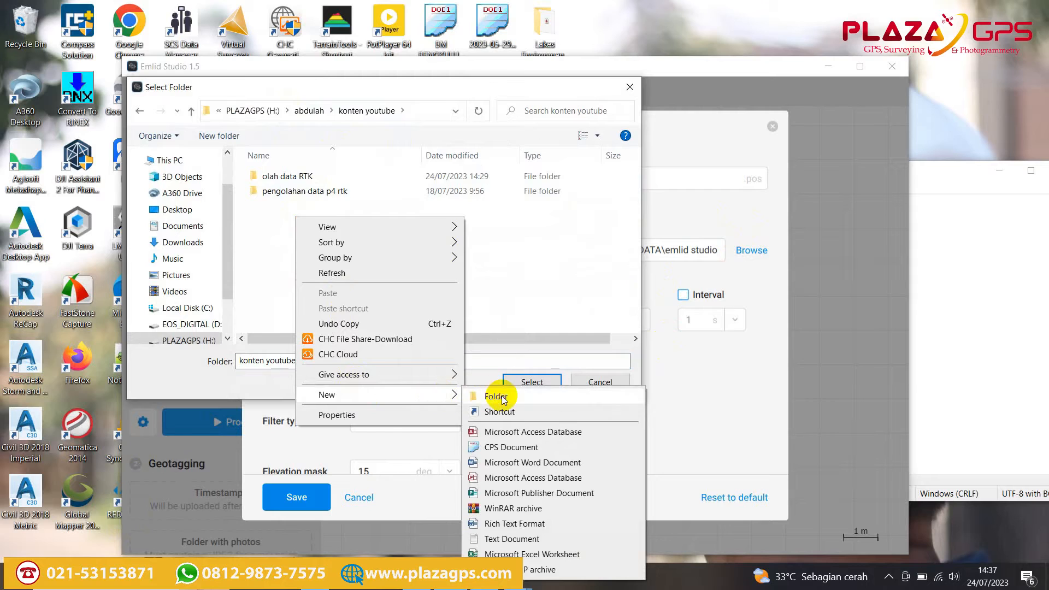
click(498, 396)
text(hasil olah data)
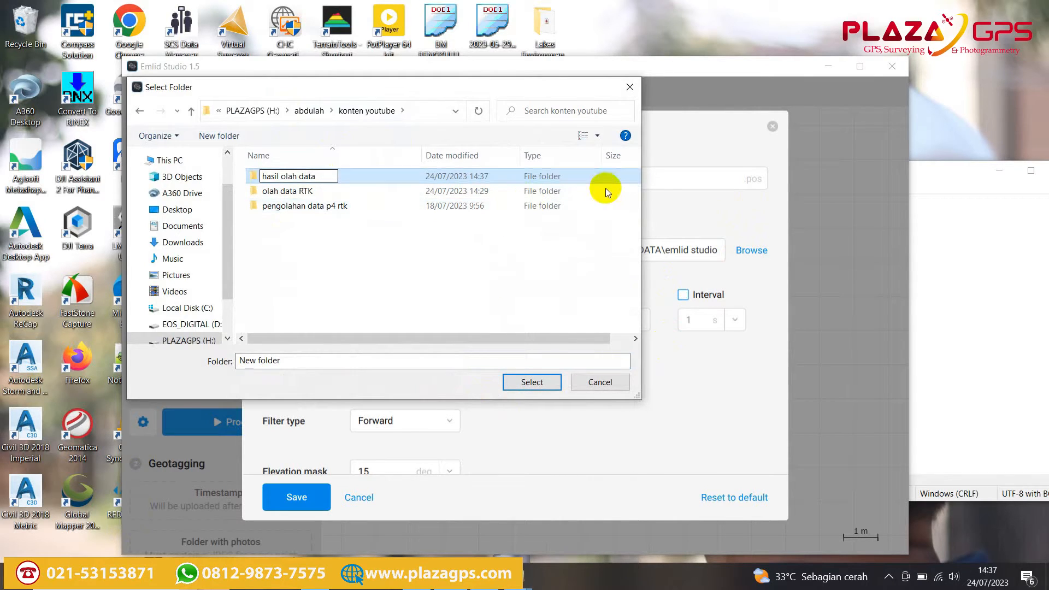
click(295, 182)
double_click(295, 182)
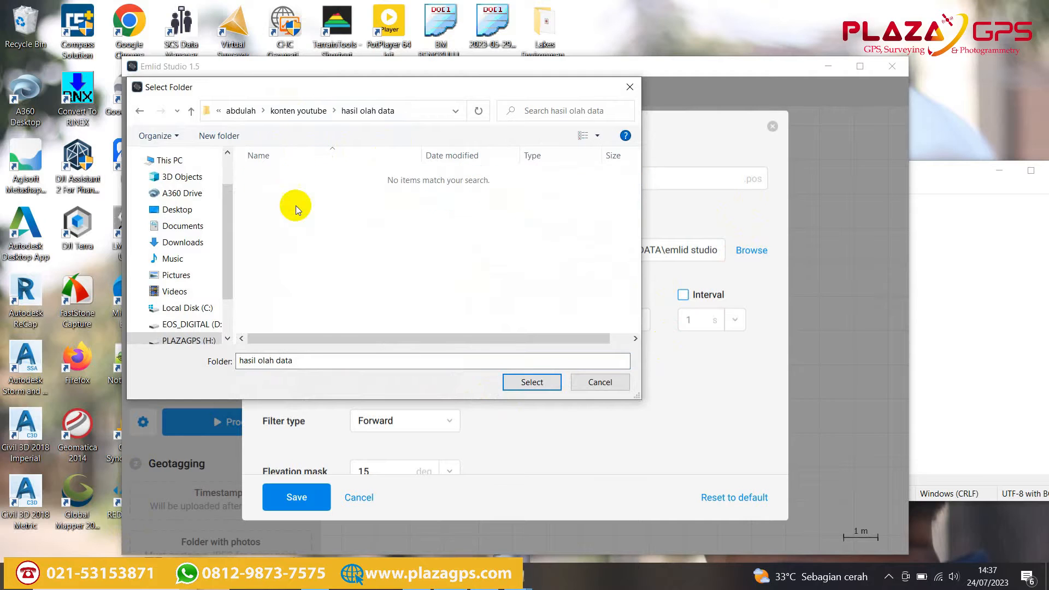
- Create an emlid studio subfolder inside hasil olah data and set hasil olah data as the results folder
right_click(296, 206)
mouse_move(456, 385)
click(493, 394)
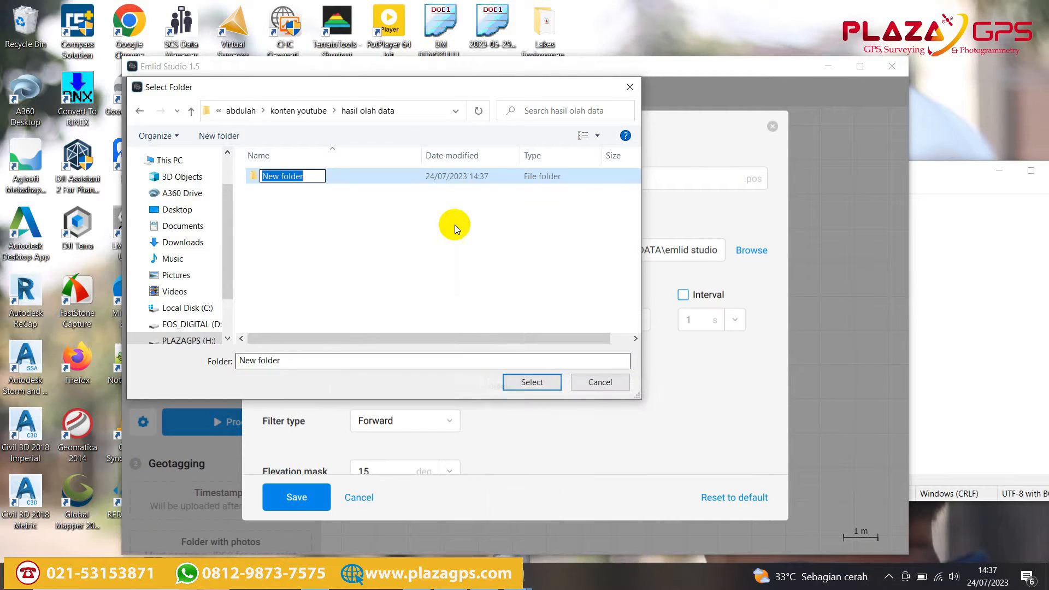
text(emlid studiao)
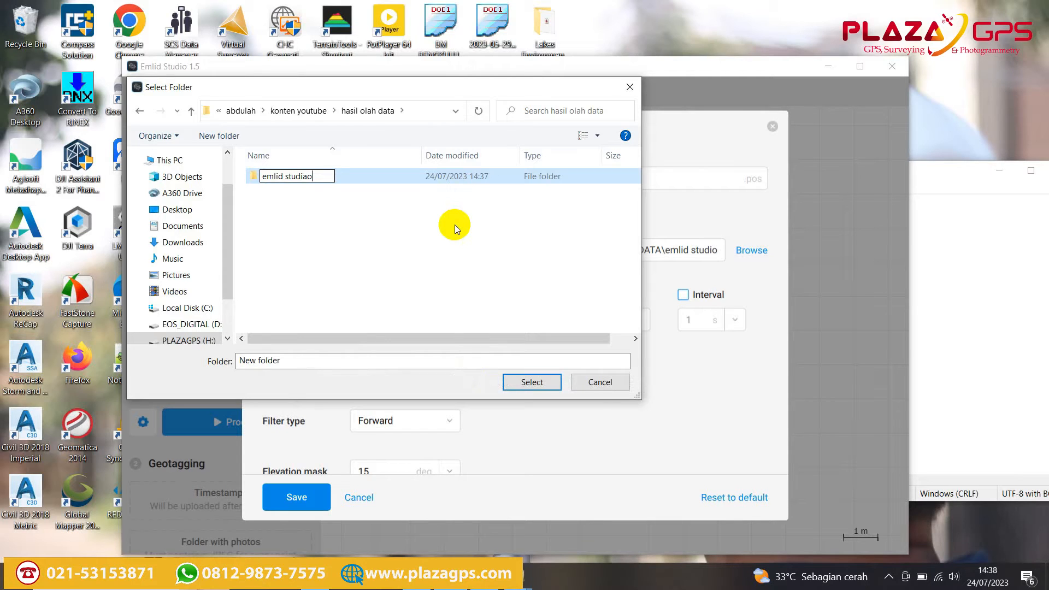
key(BackSpace)
key(BackSpace)
text(o)
click(531, 274)
click(293, 182)
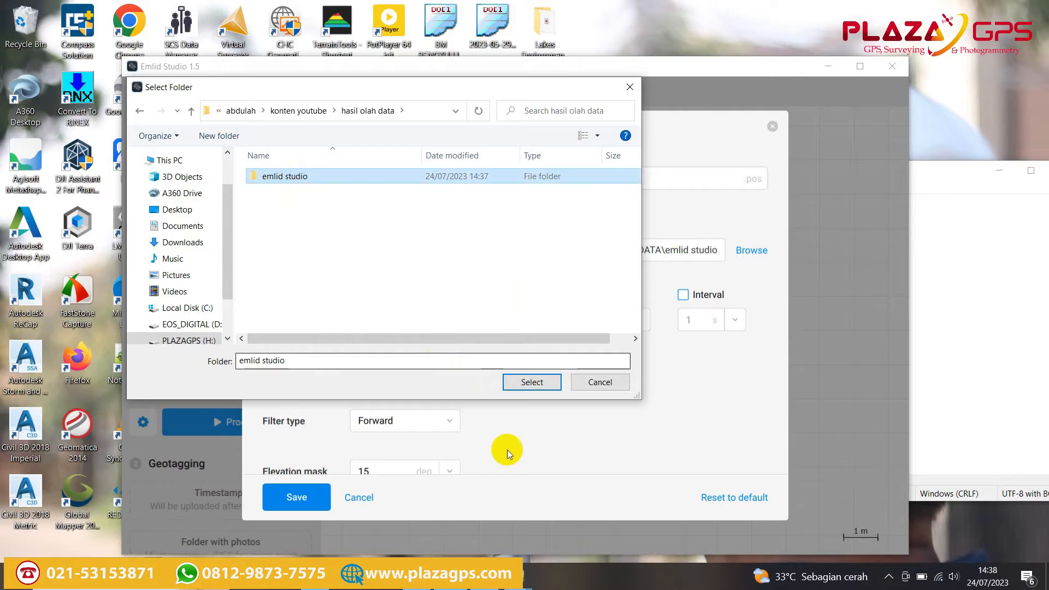
click(522, 382)
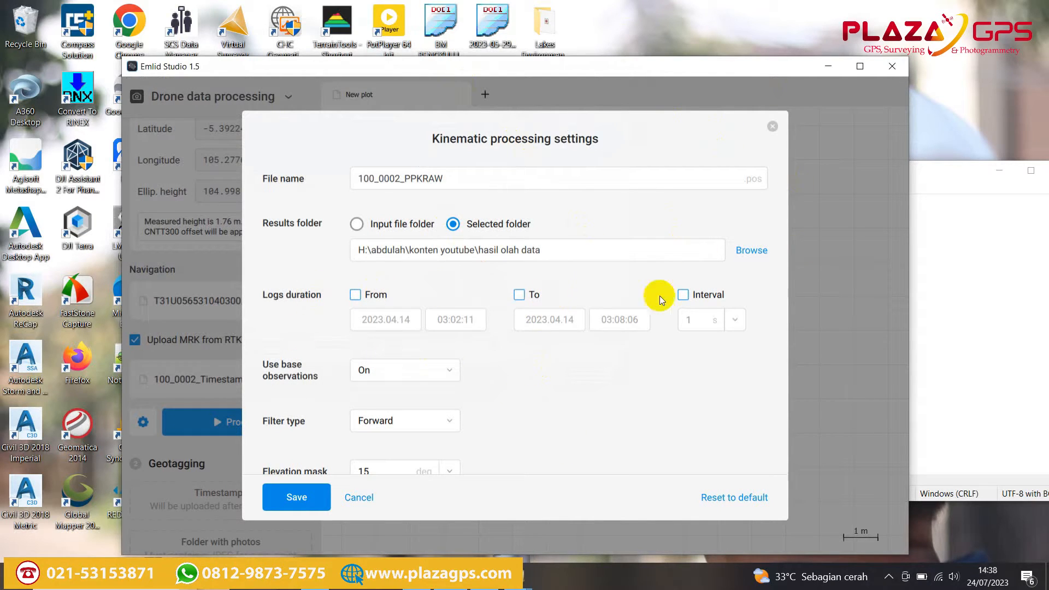
- Review and save the kinematic processing settings, and process the drone data to plot the flight track
scroll(568, 238, down, 4)
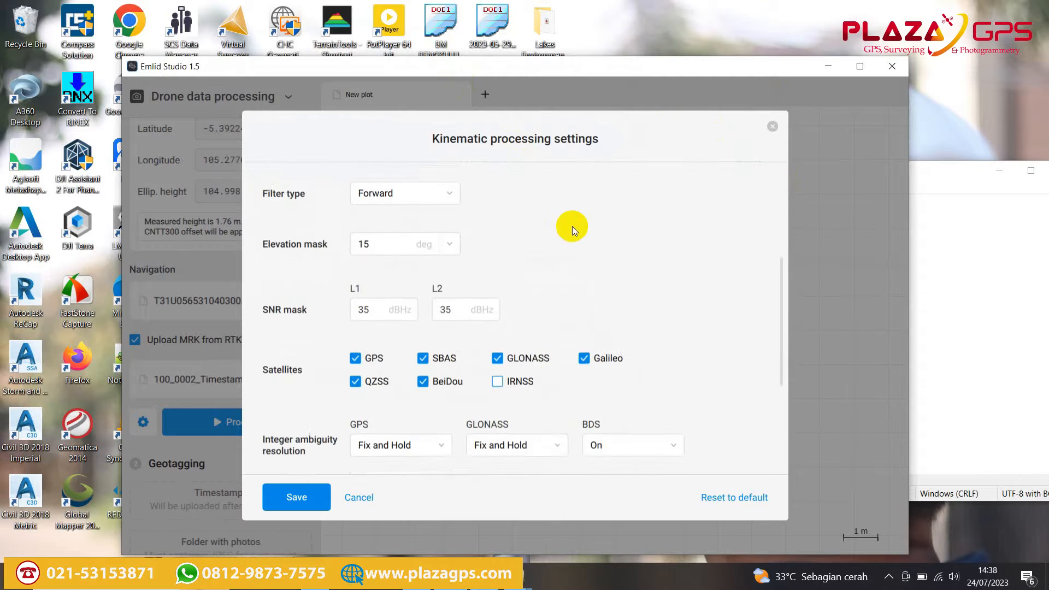
scroll(440, 266, up, 2)
scroll(456, 292, down, 5)
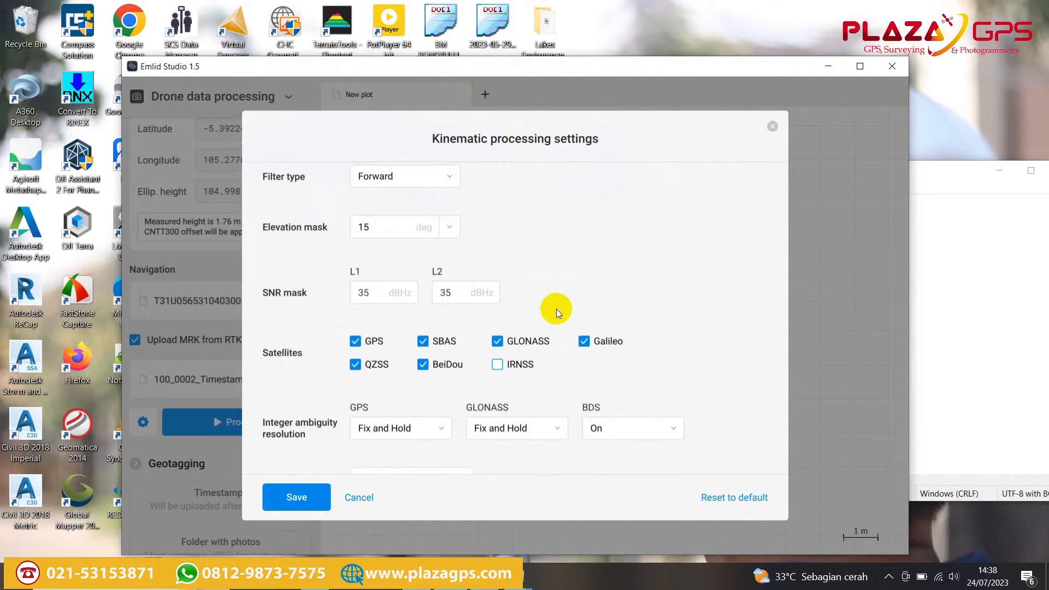
scroll(481, 292, down, 1)
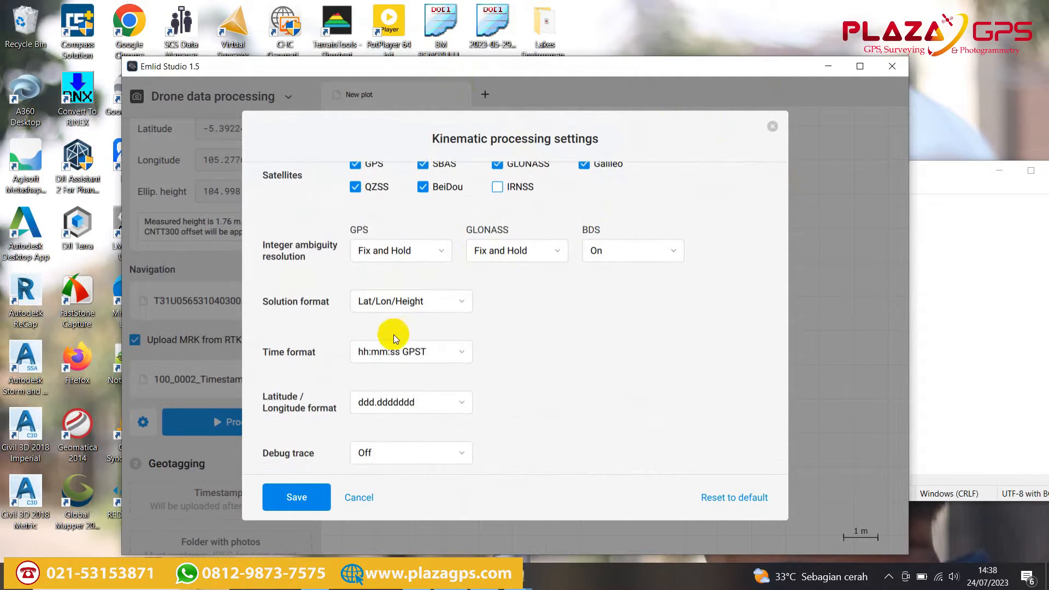
click(292, 498)
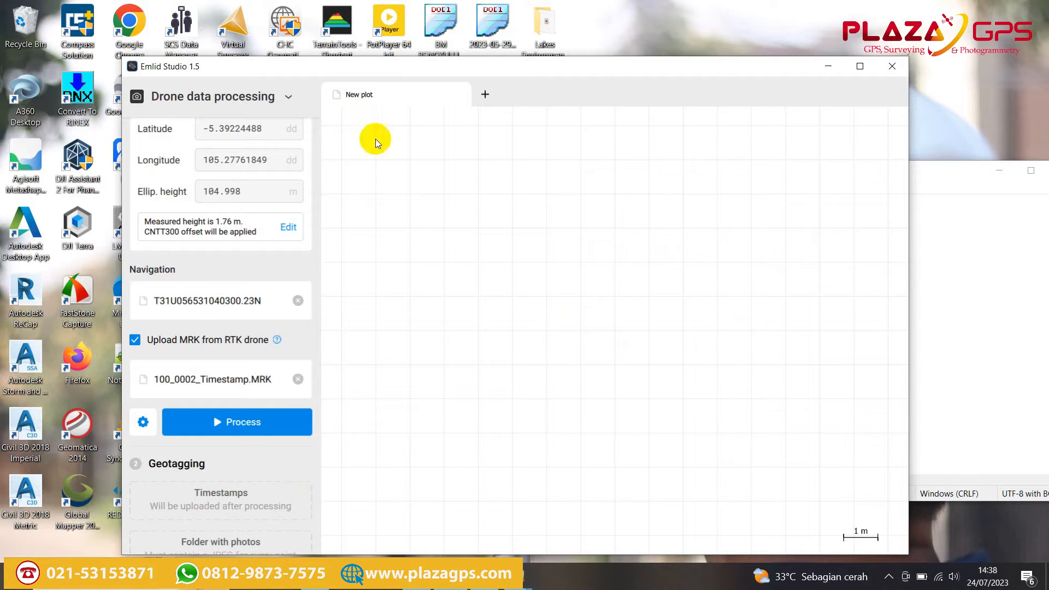
click(223, 422)
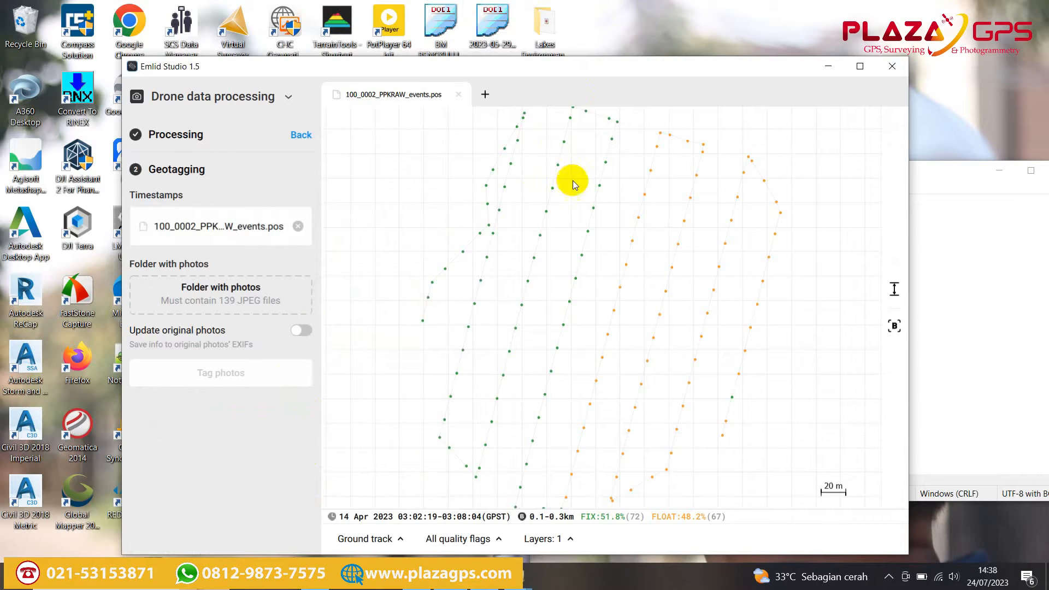
scroll(464, 208, down, 3)
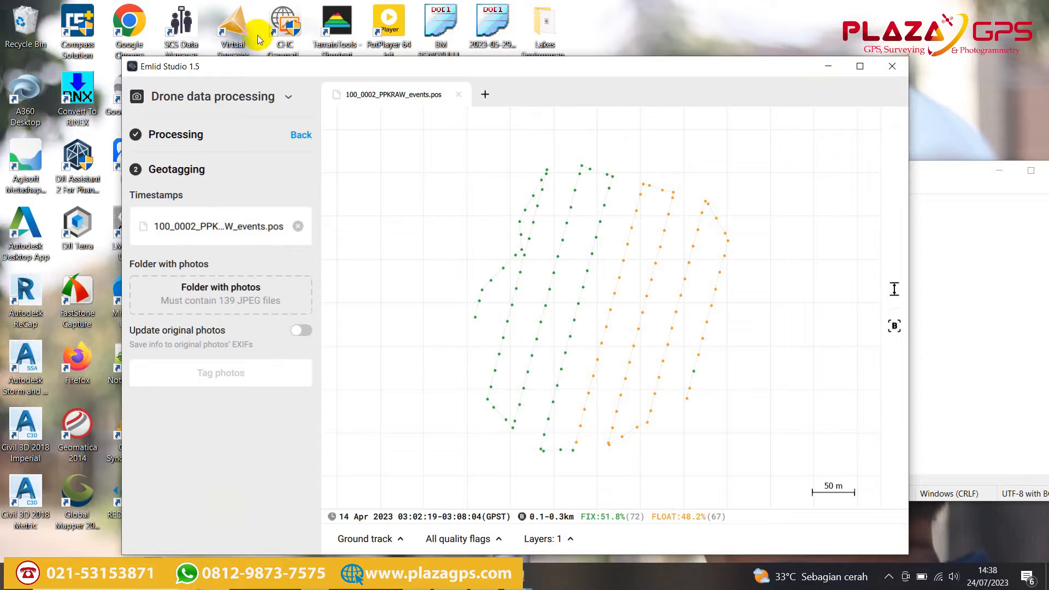
- Set the elevation mask to 20 degrees in the kinematic processing settings and process the drone data again
click(300, 135)
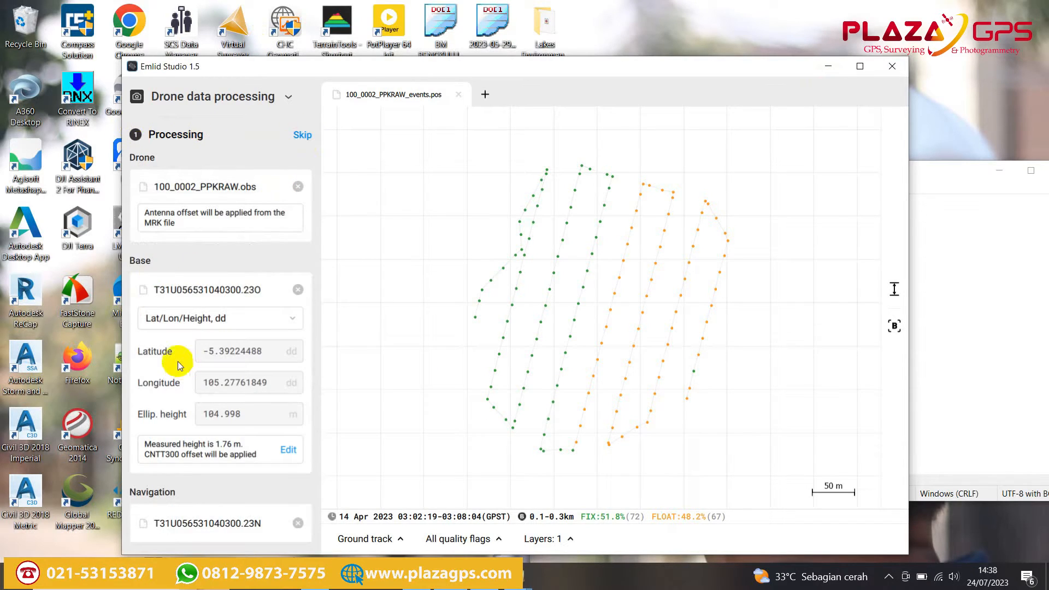
scroll(192, 452, down, 1)
scroll(180, 459, down, 2)
click(143, 514)
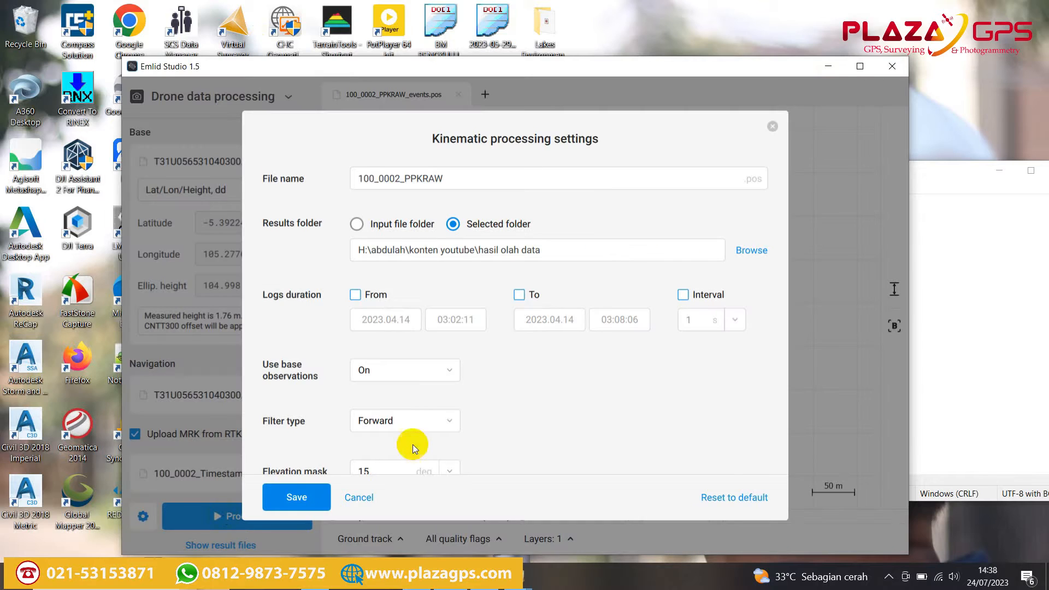
scroll(428, 409, down, 3)
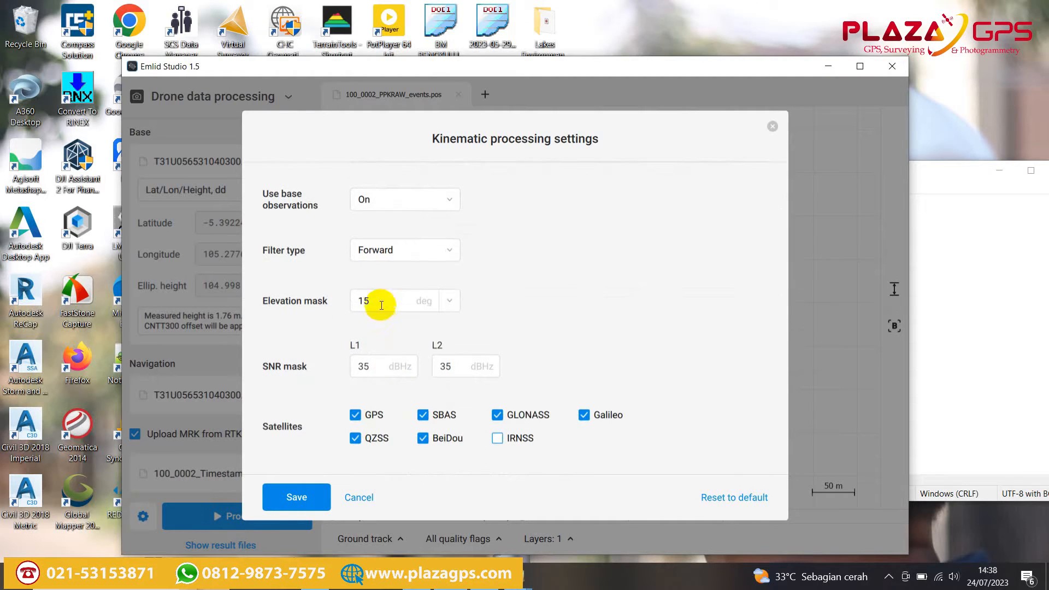
click(348, 296)
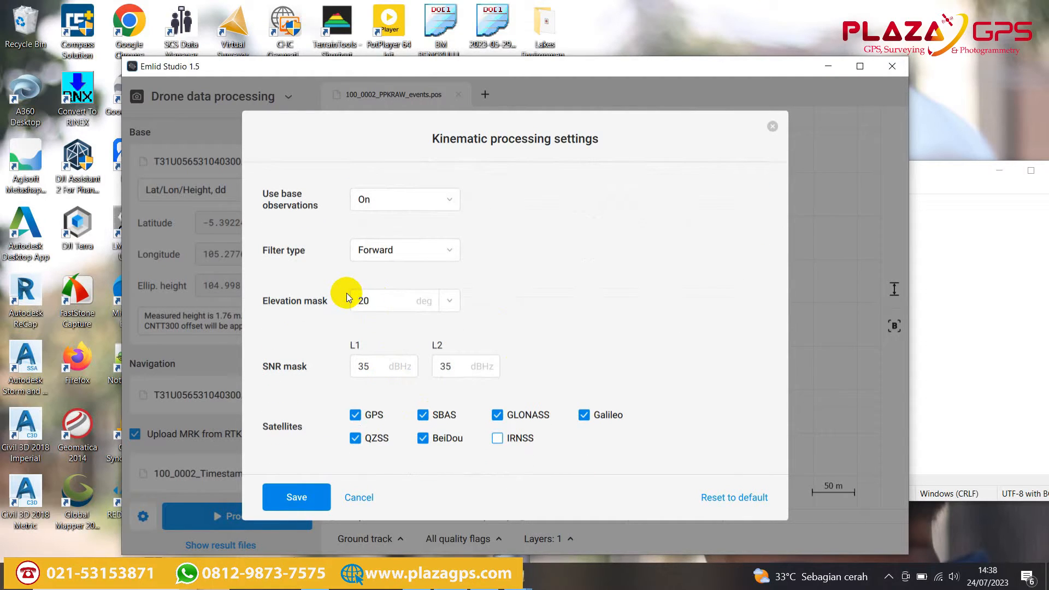
click(303, 496)
click(210, 516)
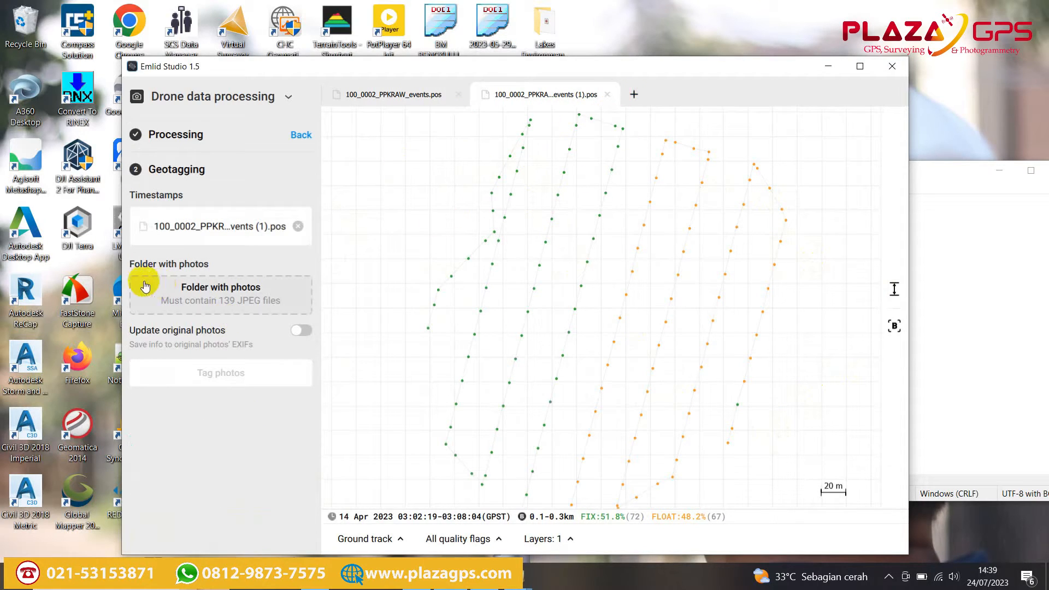
- Minimise Emlid Studio and find the processing results in the hasil olah data folder in File Explorer
click(300, 147)
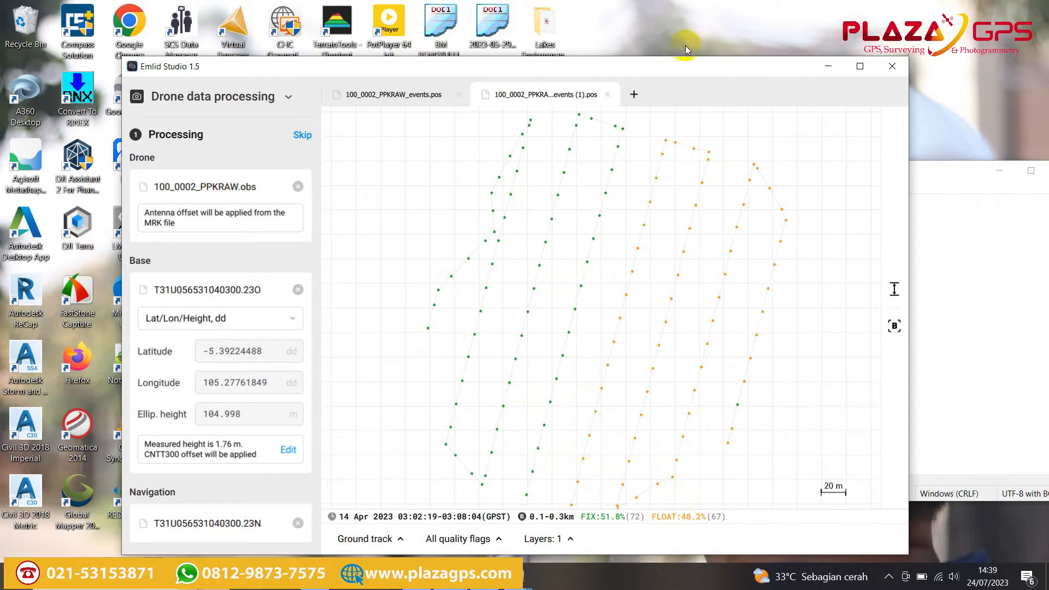
click(834, 67)
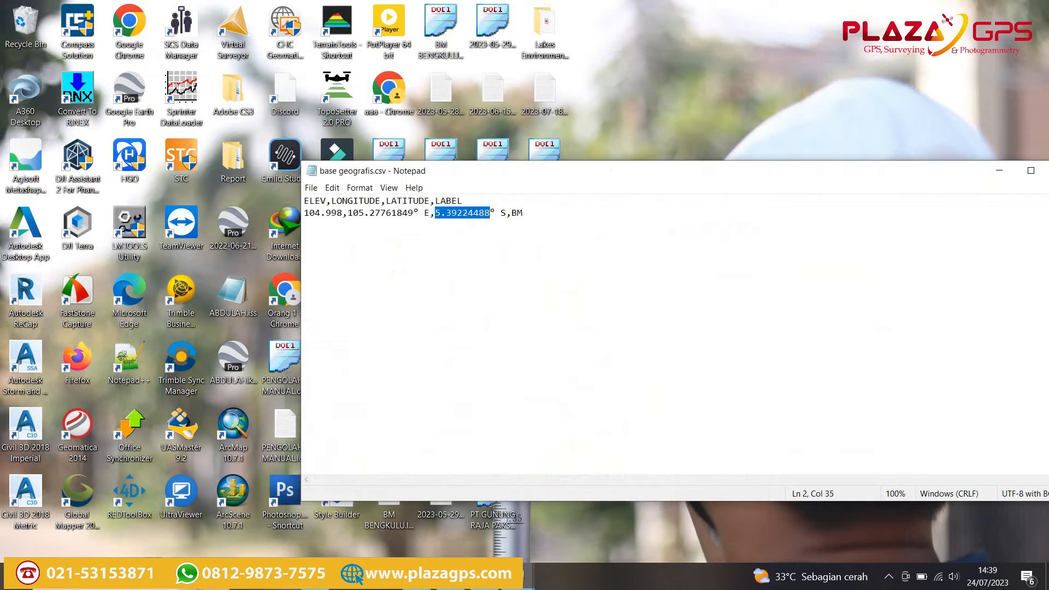
click(282, 578)
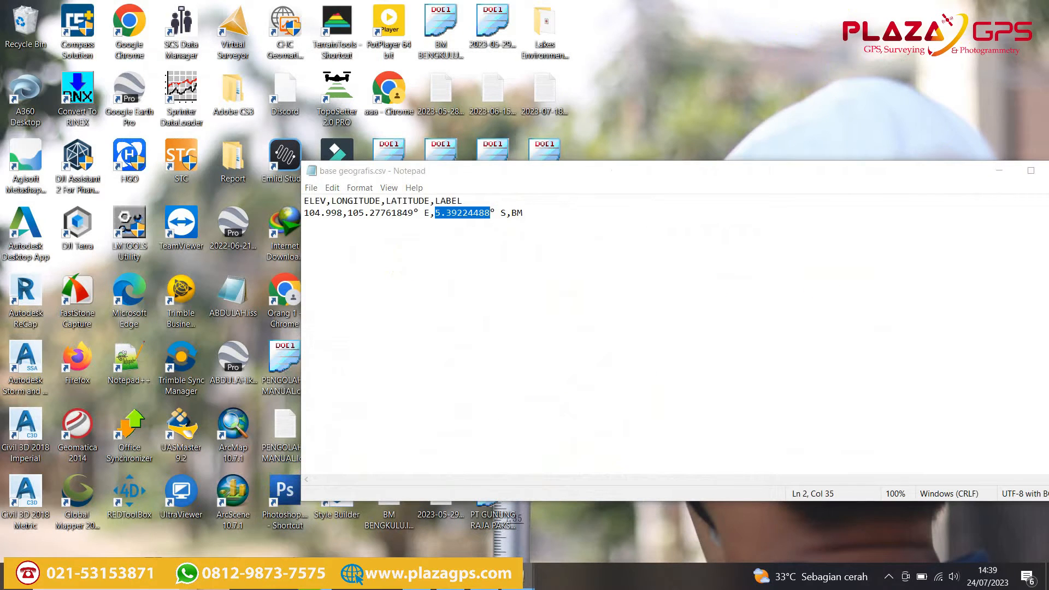
click(605, 156)
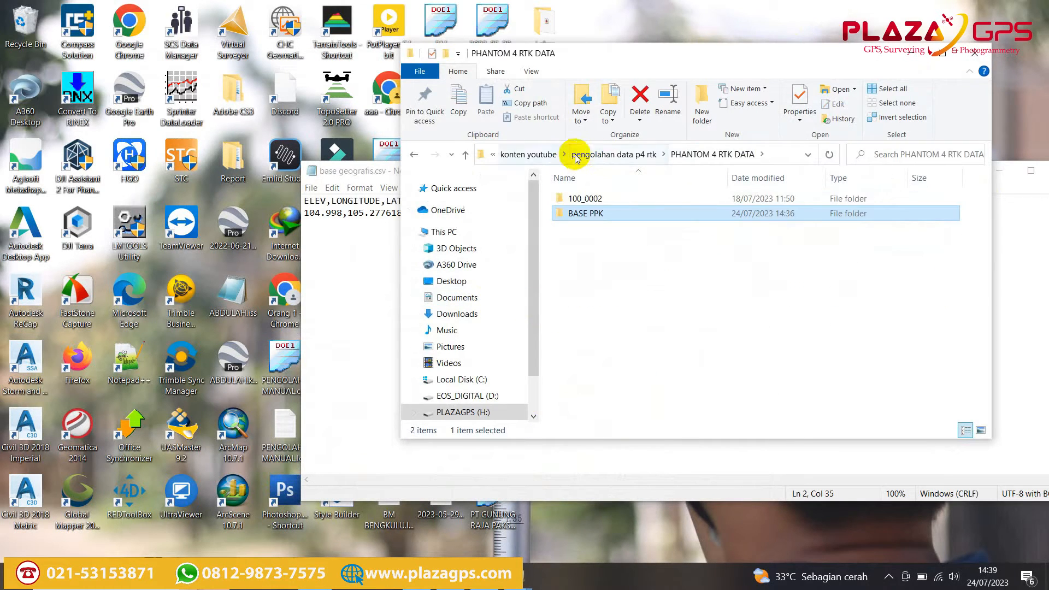
click(605, 156)
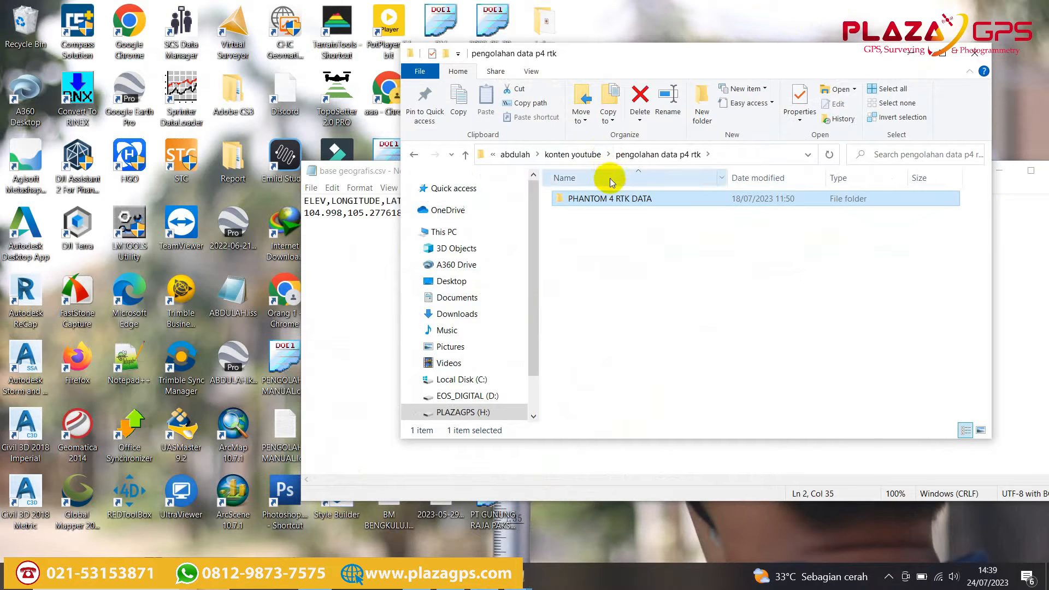
click(574, 155)
click(604, 214)
double_click(604, 214)
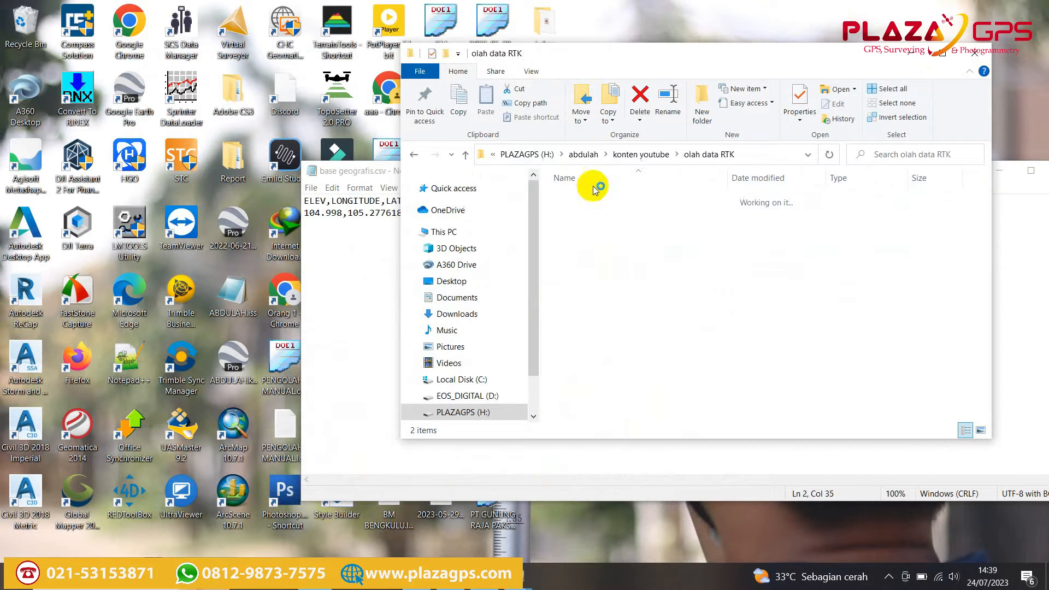
click(661, 155)
click(597, 200)
double_click(598, 199)
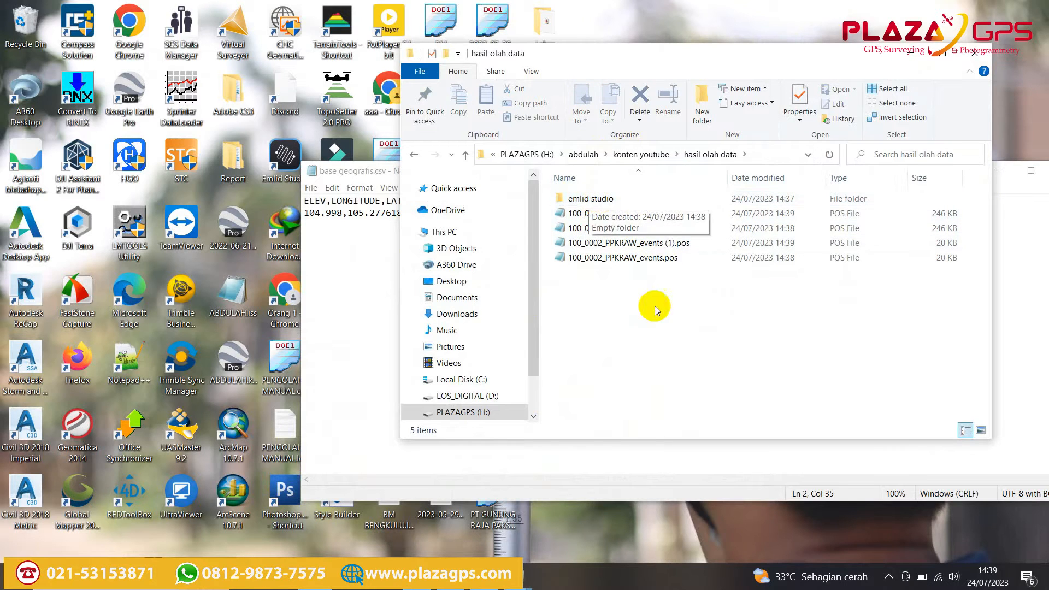
- Move the four POS result files from hasil olah data into its emlid studio subfolder and open that subfolder
click(611, 198)
double_click(611, 197)
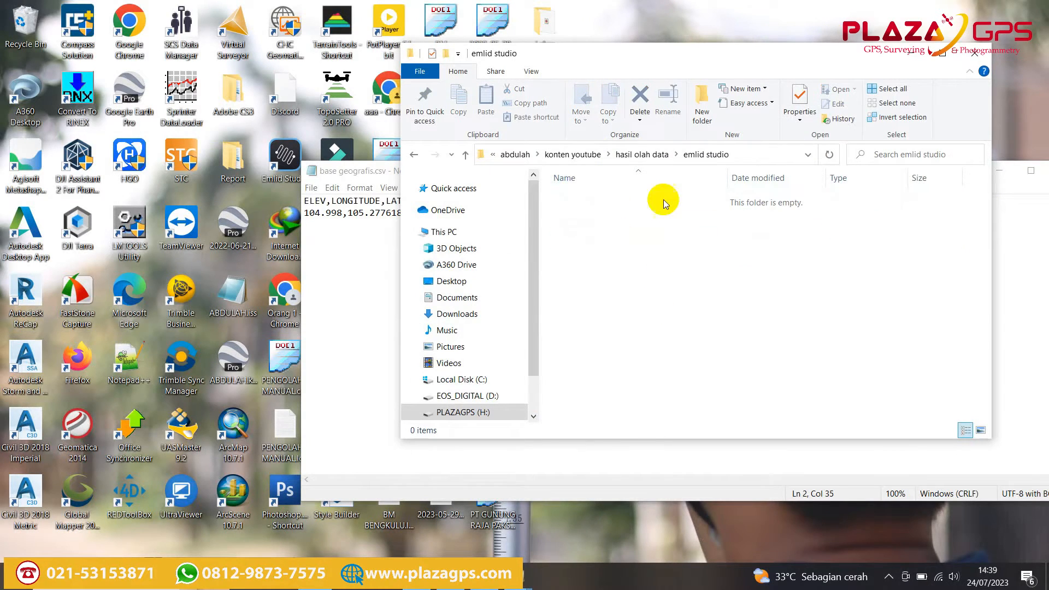
click(644, 155)
drag(652, 305, 595, 200)
double_click(595, 200)
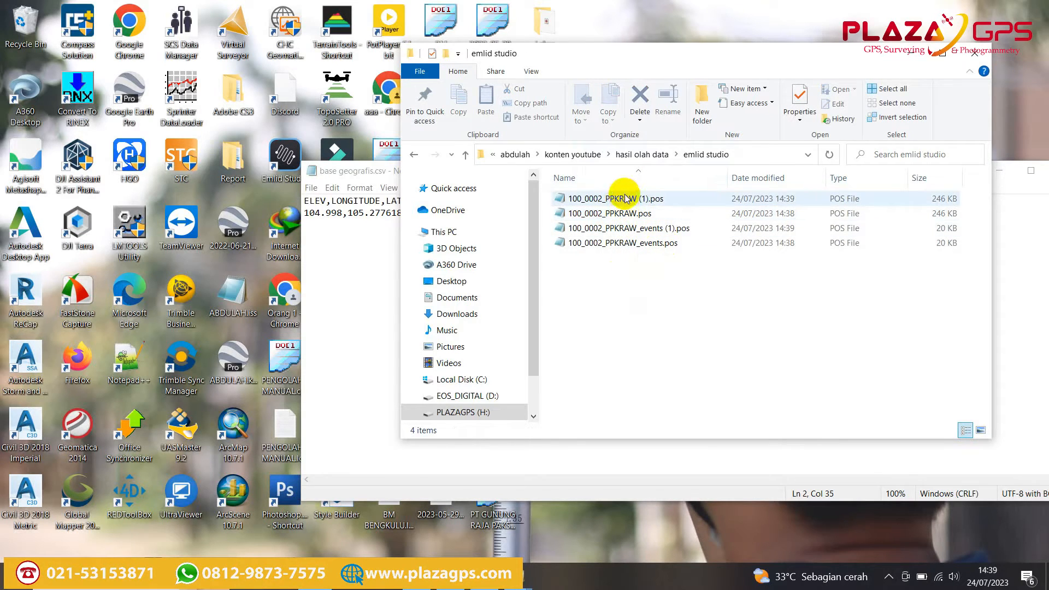
- Open 100_0002_PPKRAW.pos in Notepad and examine the reference position and processed coordinate records
double_click(614, 213)
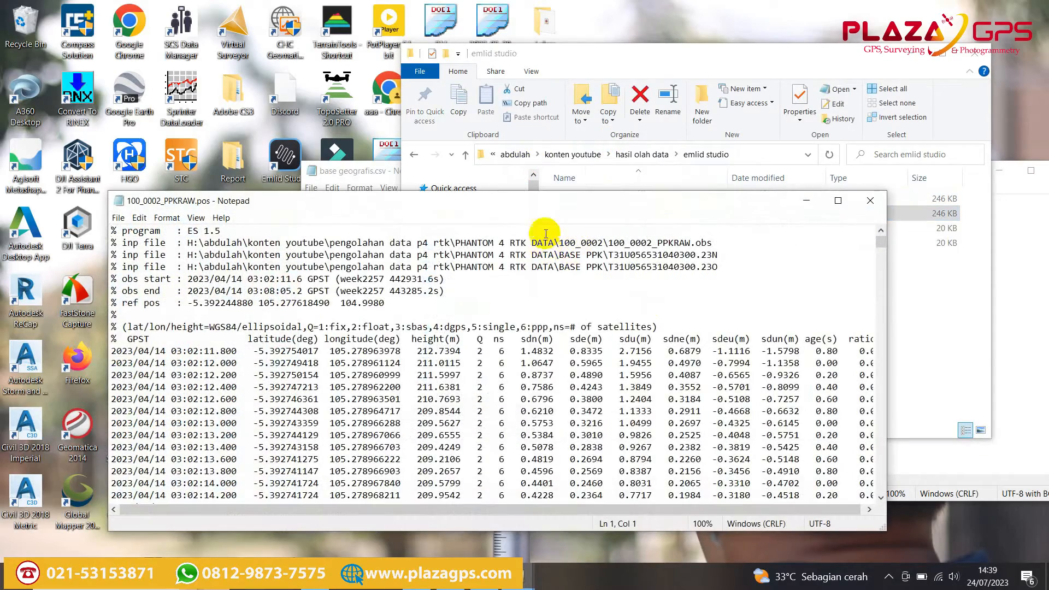
scroll(615, 403, down, 4)
scroll(619, 410, up, 4)
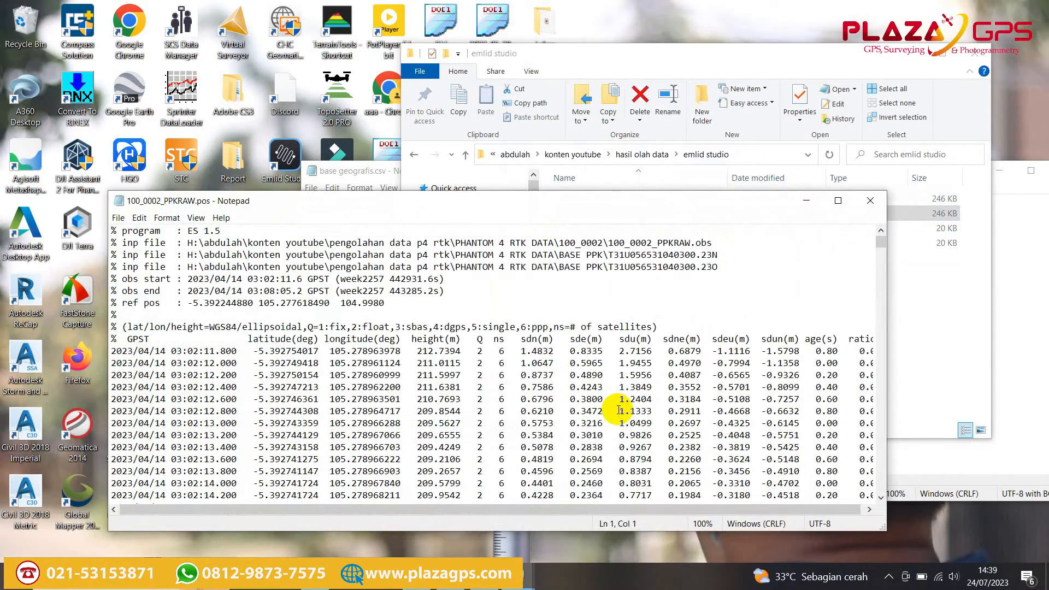
- Finish reviewing 100_0002_PPKRAW.pos, close it, and examine the header and coordinate records in 100_0002_PPKRAW_events (1).pos
scroll(618, 410, down, 20)
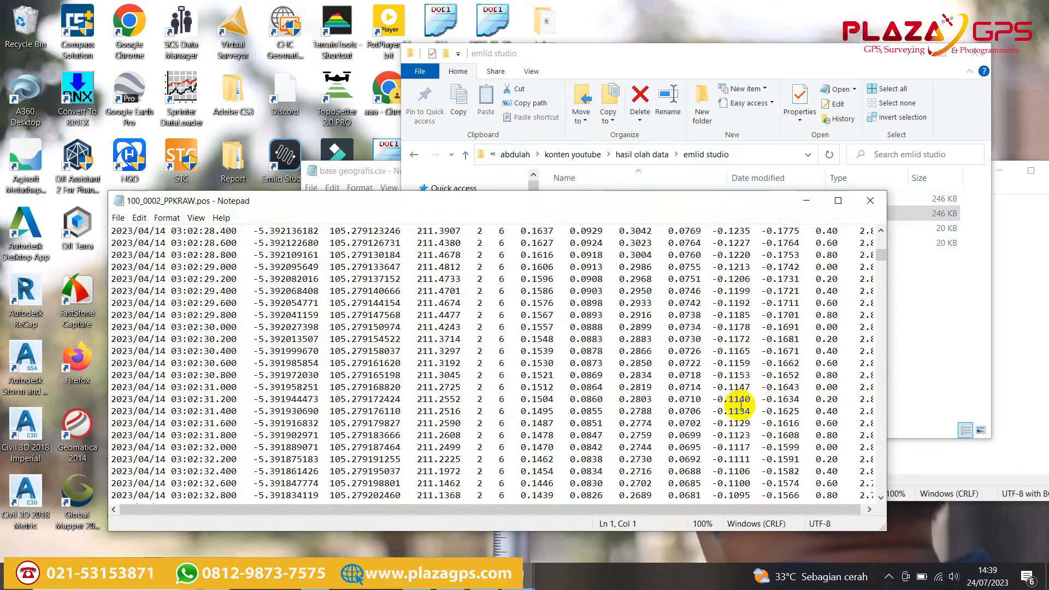
click(870, 200)
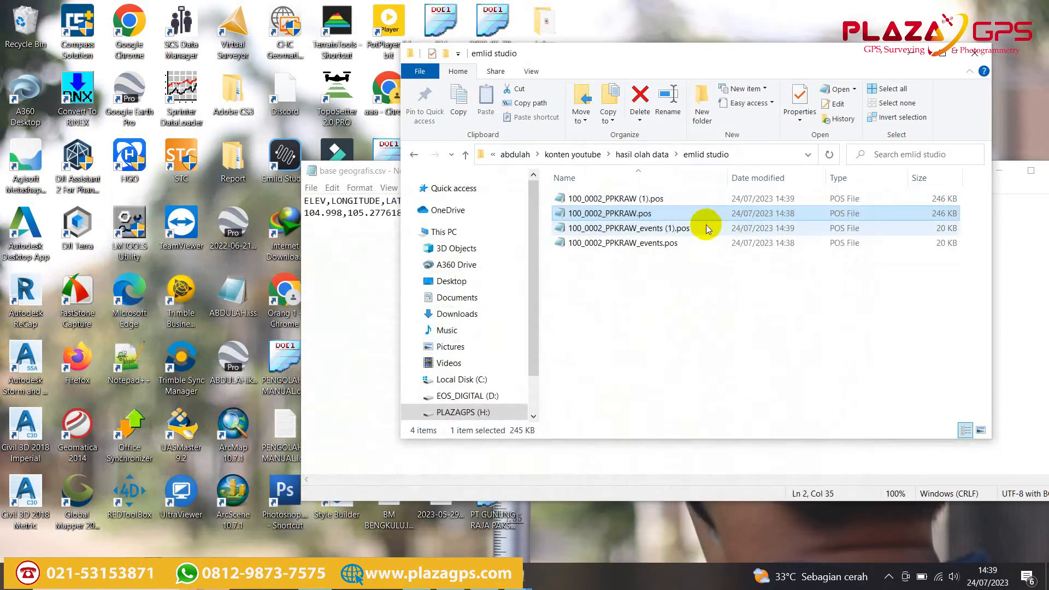
double_click(670, 232)
scroll(514, 382, down, 20)
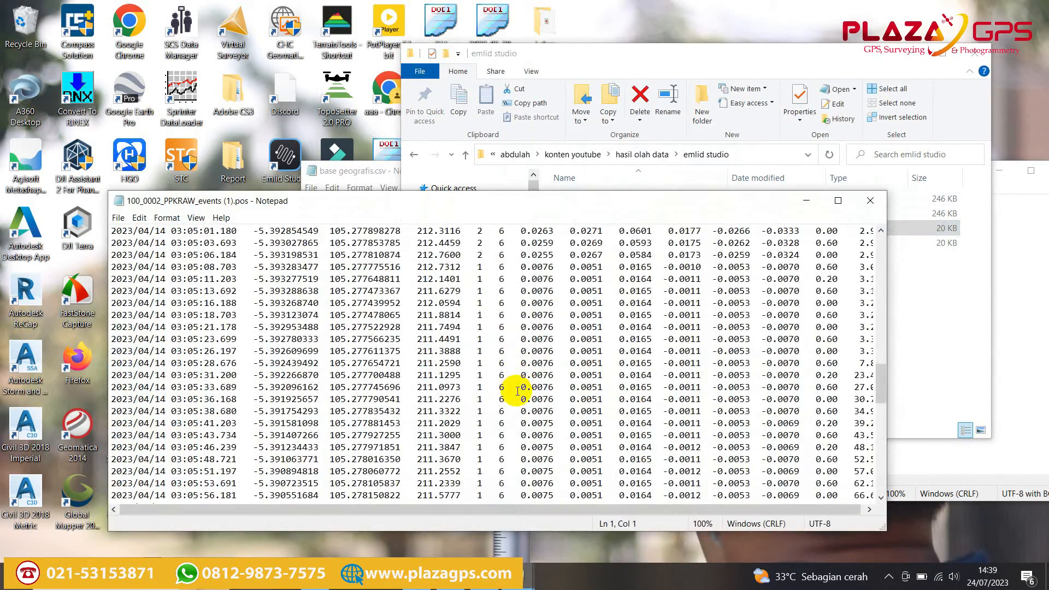
scroll(517, 391, up, 12)
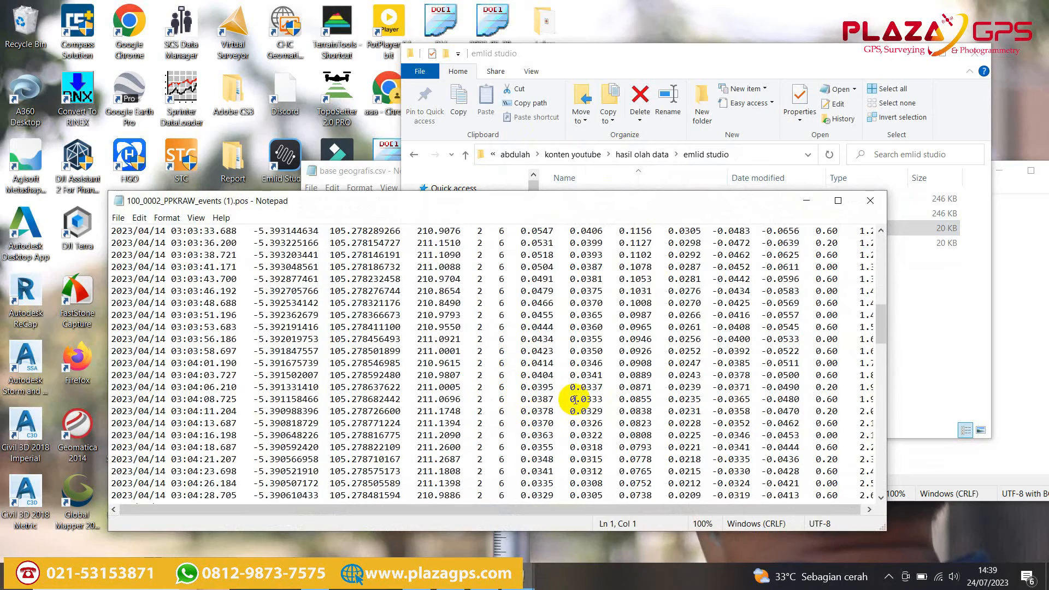
scroll(575, 399, up, 14)
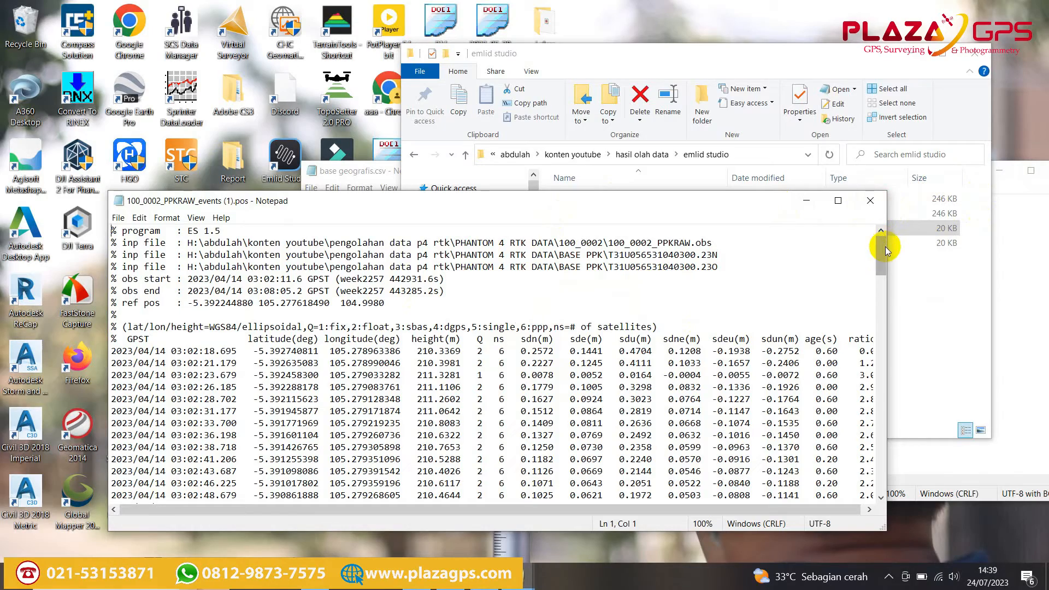
drag(884, 247, 872, 202)
click(873, 202)
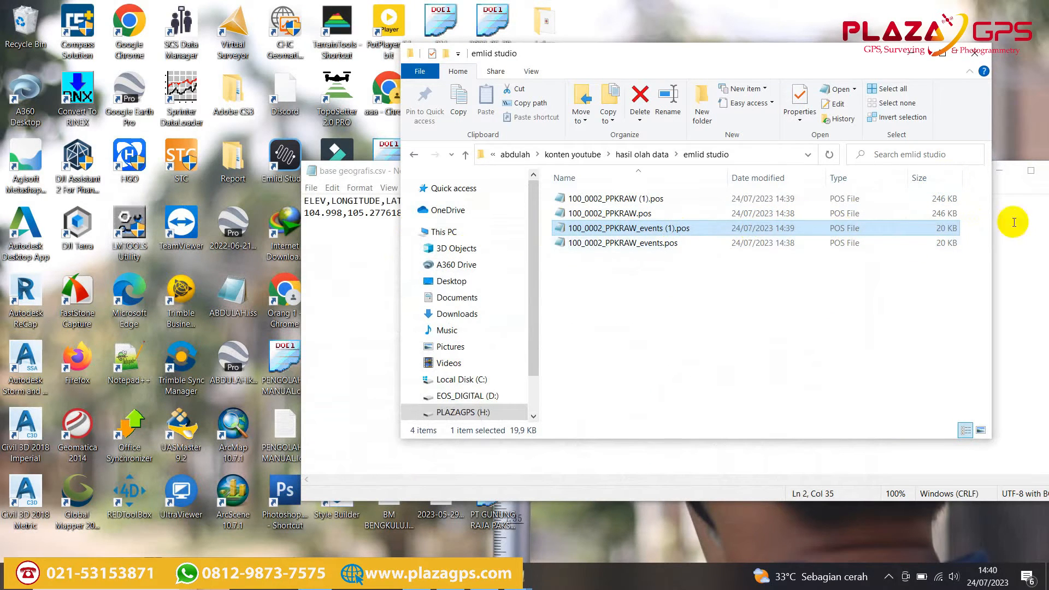
- Clear the File Explorer and Notepad windows from the desktop and launch CHC Geomatics Office 2
click(913, 59)
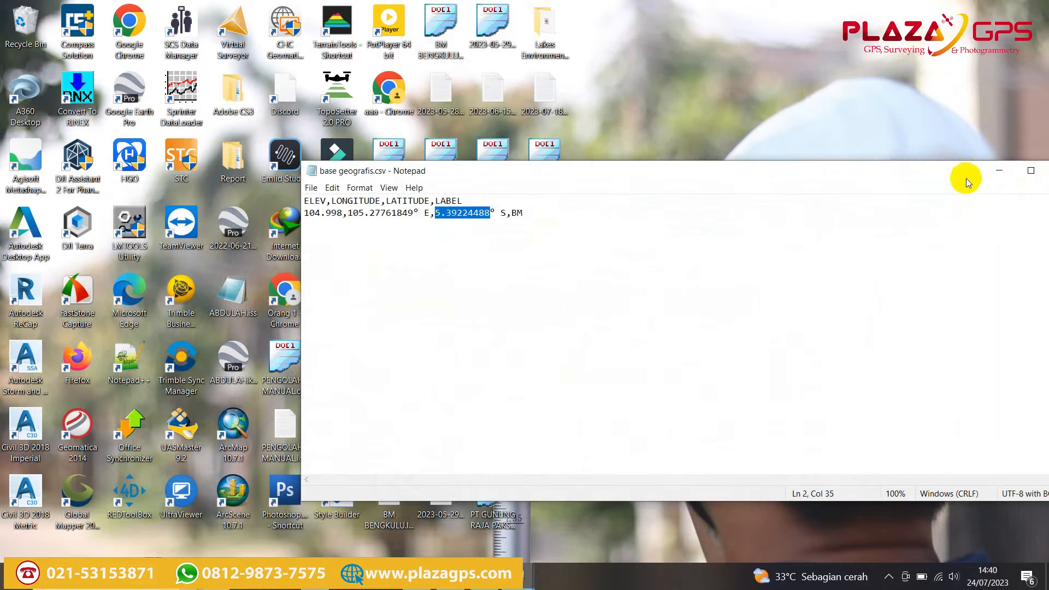
drag(965, 178, 640, 144)
click(670, 139)
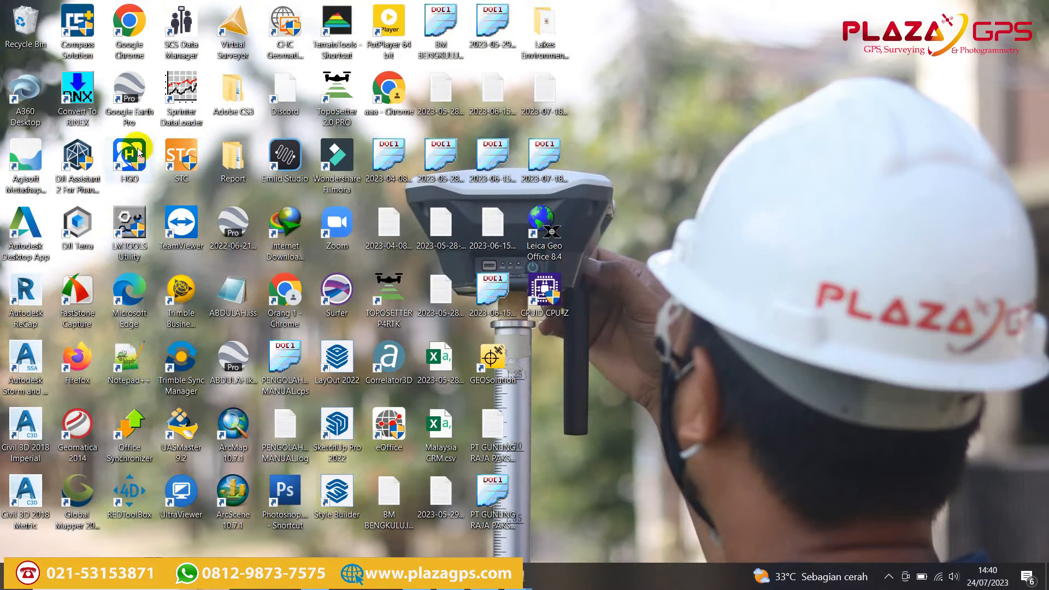
click(131, 577)
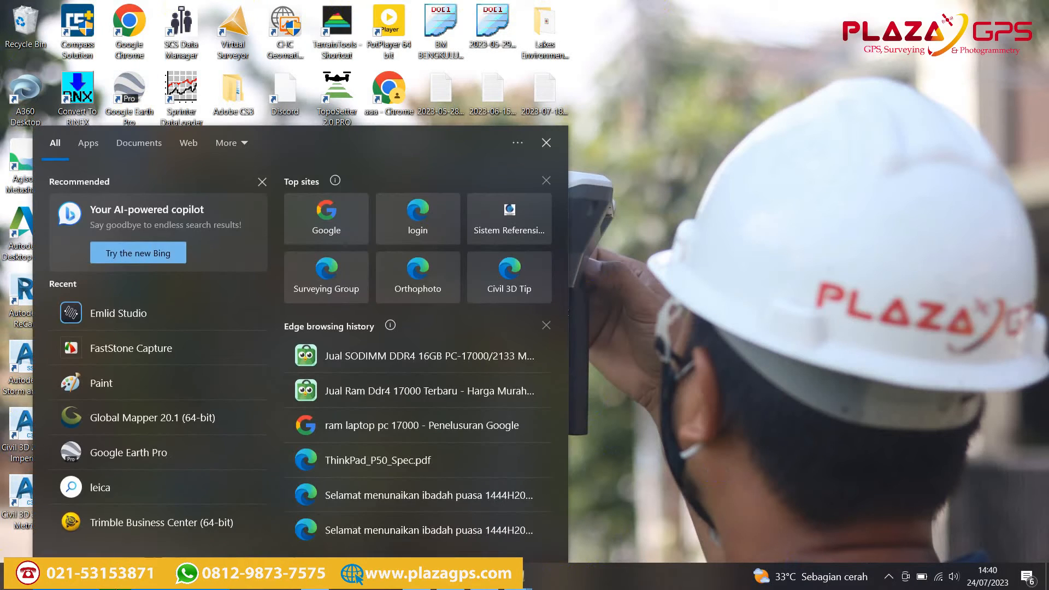
text(ch)
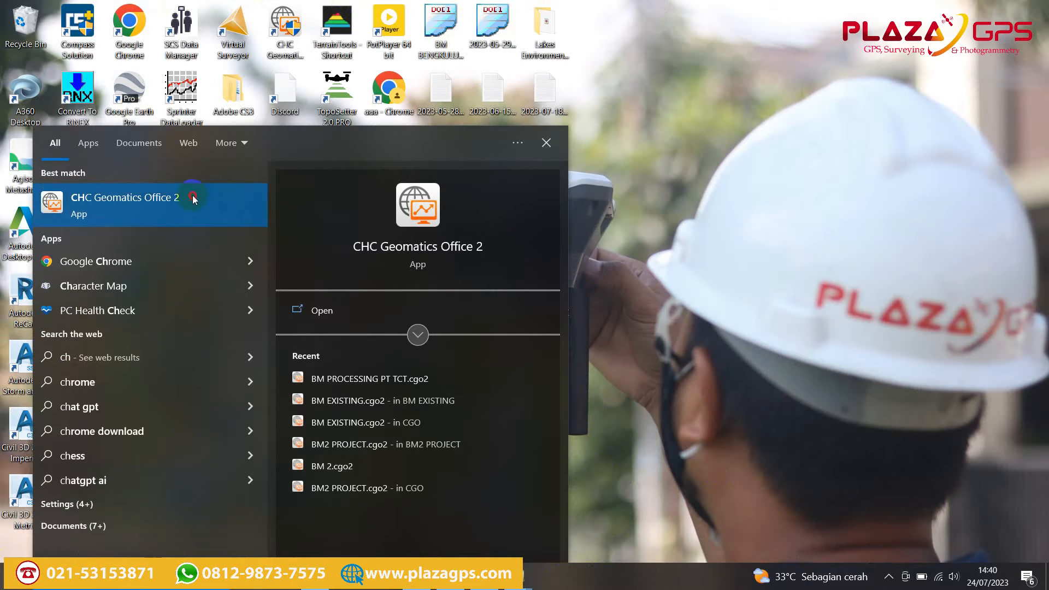
click(785, 130)
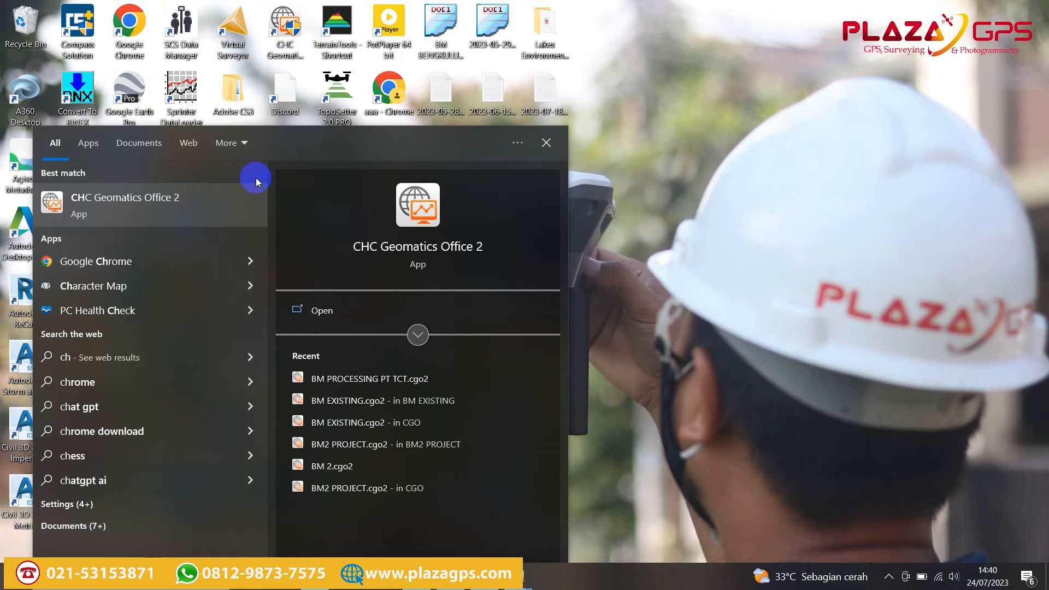
click(780, 120)
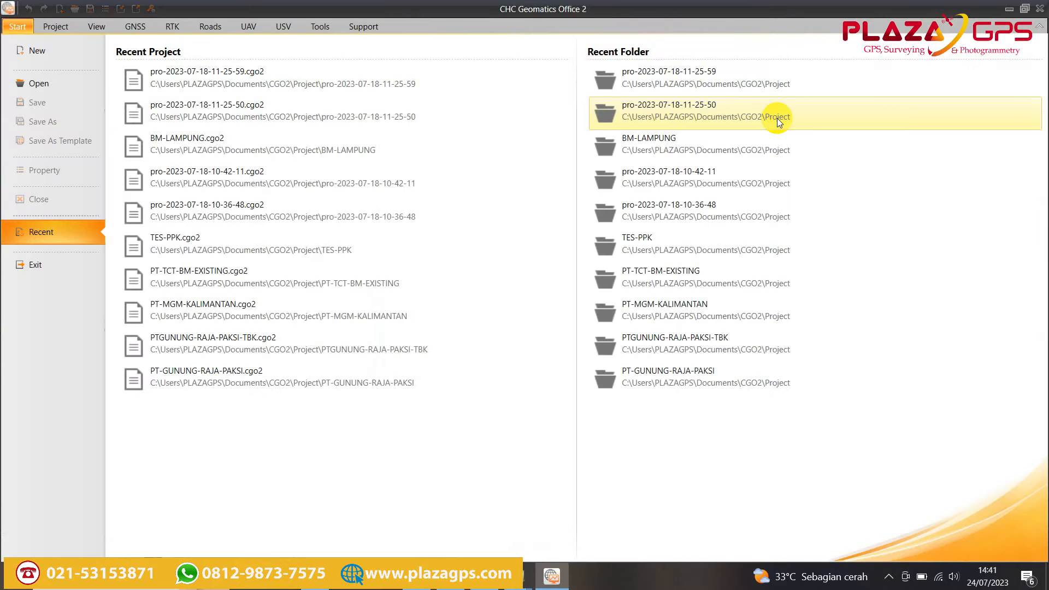
- Create a new project named ppk-tes from DefaultTemplate
click(37, 50)
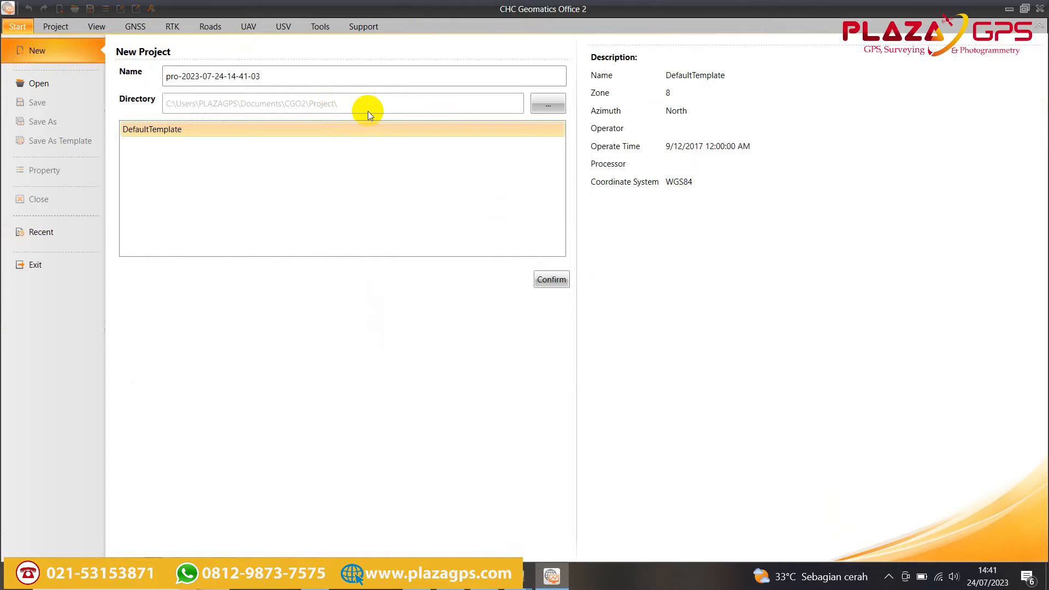
click(284, 76)
text(ppk_)
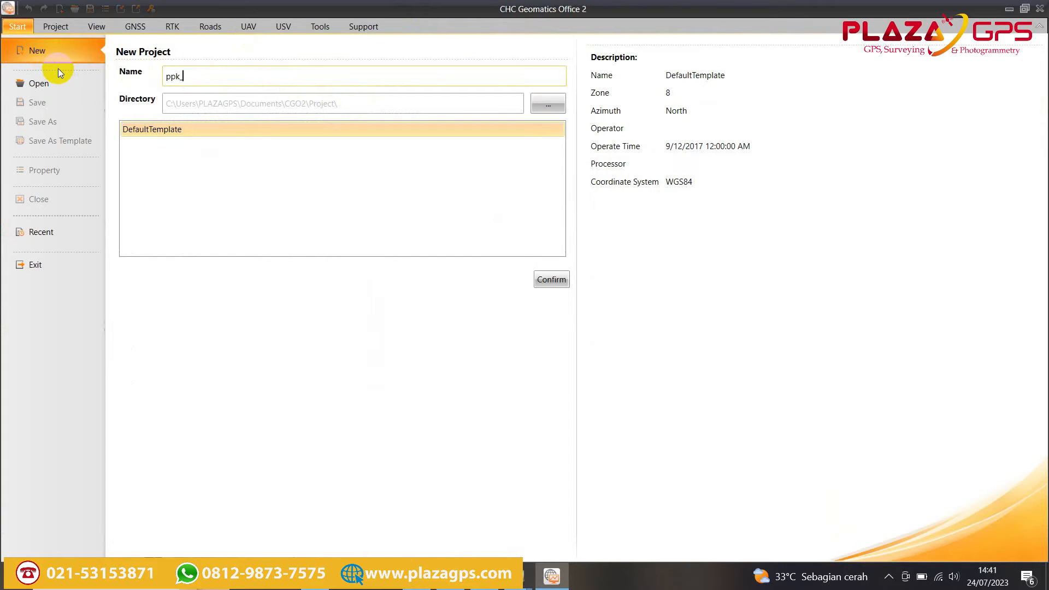
key(BackSpace)
text(-tes)
click(556, 280)
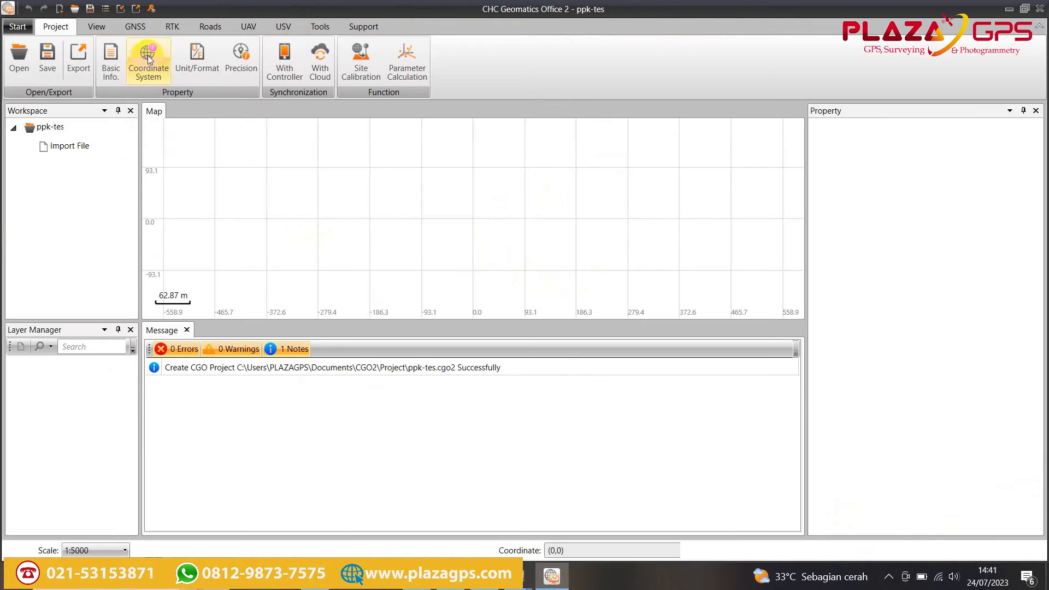
- Select the custom coordinate system Indonesia UTM Zone 48S 102-108E for the project
click(148, 59)
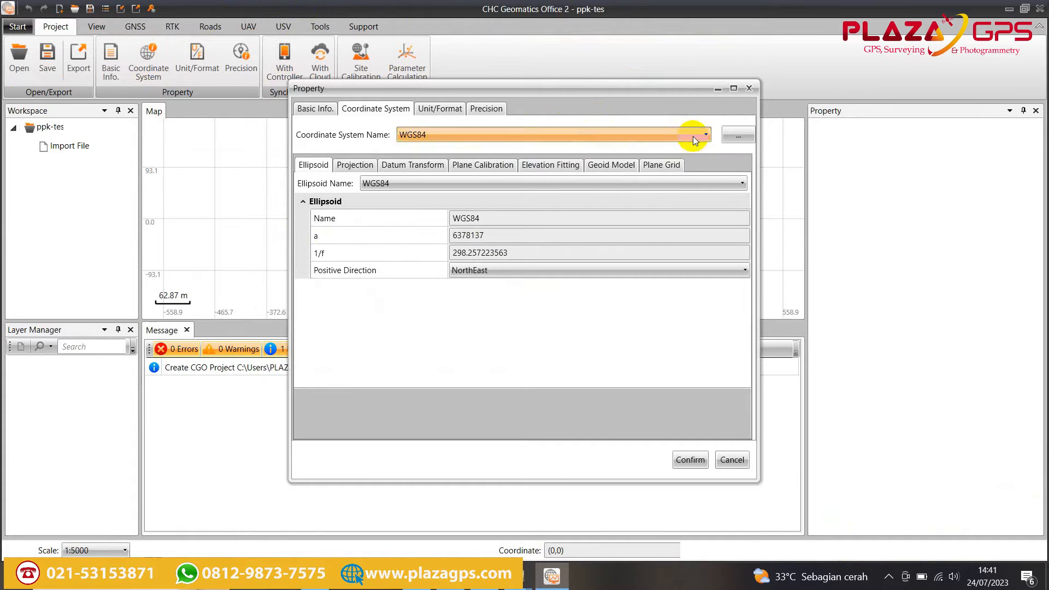
click(735, 135)
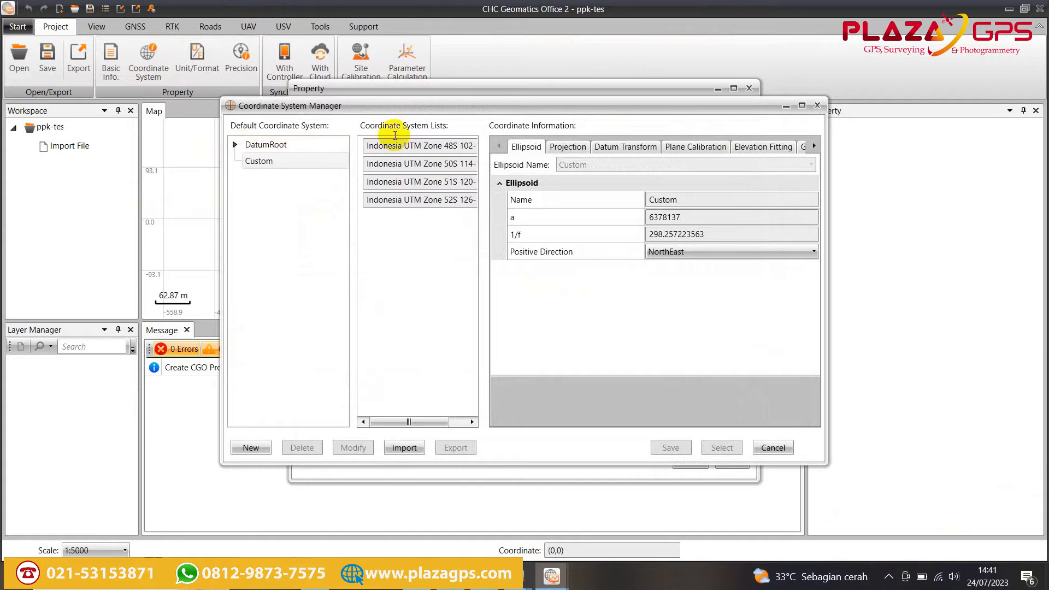
click(437, 146)
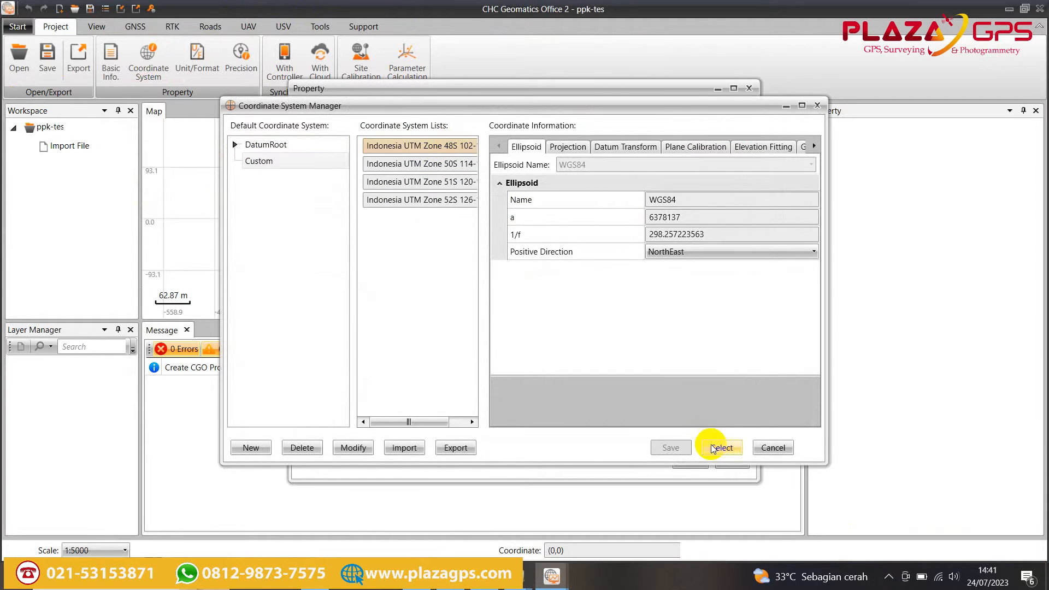
click(713, 444)
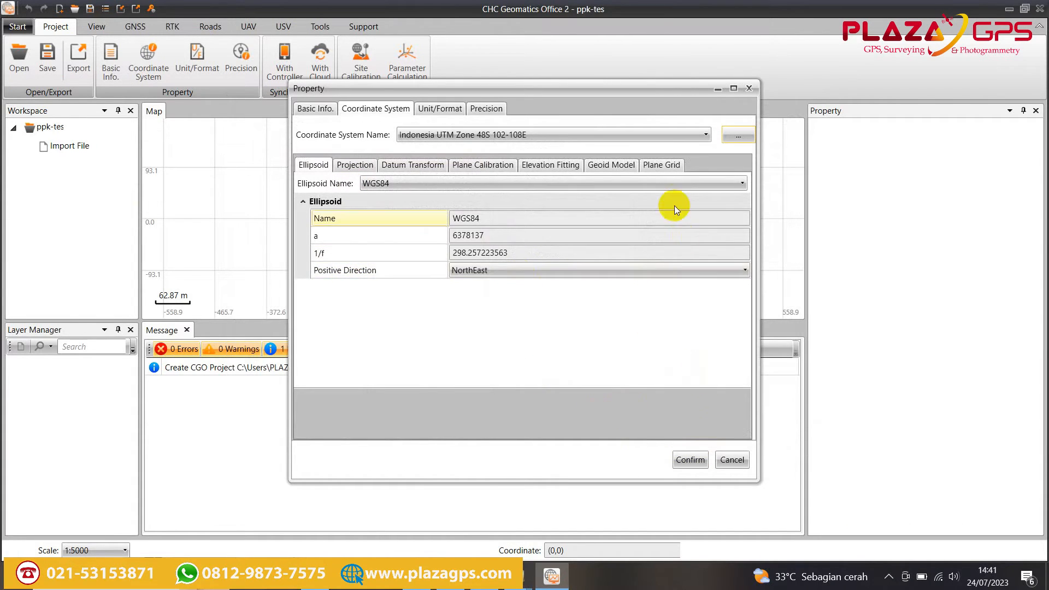
- Set the project's geoid model to the GGF file InaGeoid.GGF and save the project properties
click(605, 166)
click(437, 185)
click(404, 213)
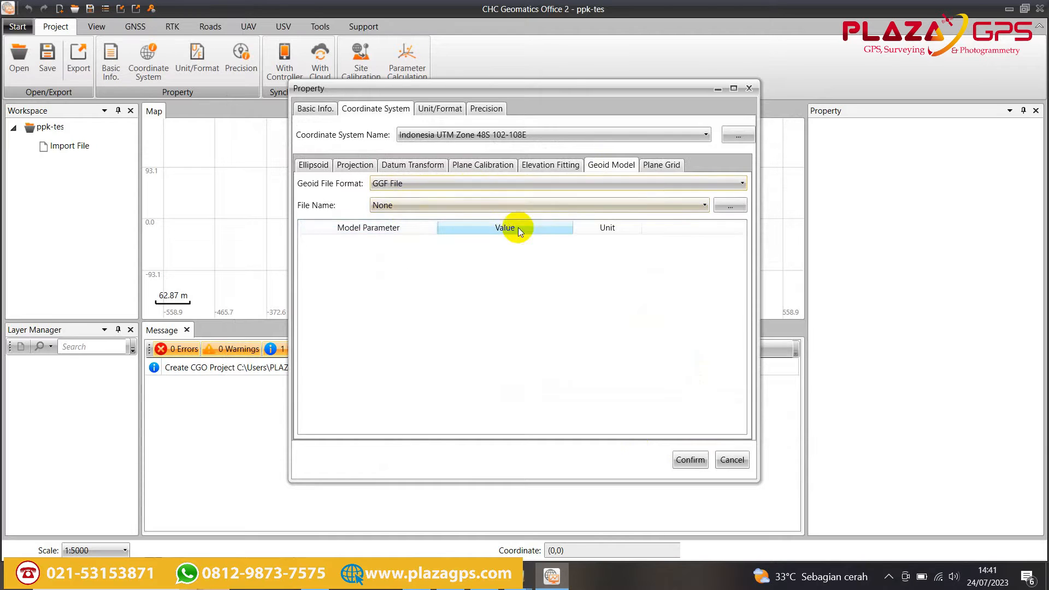
click(619, 206)
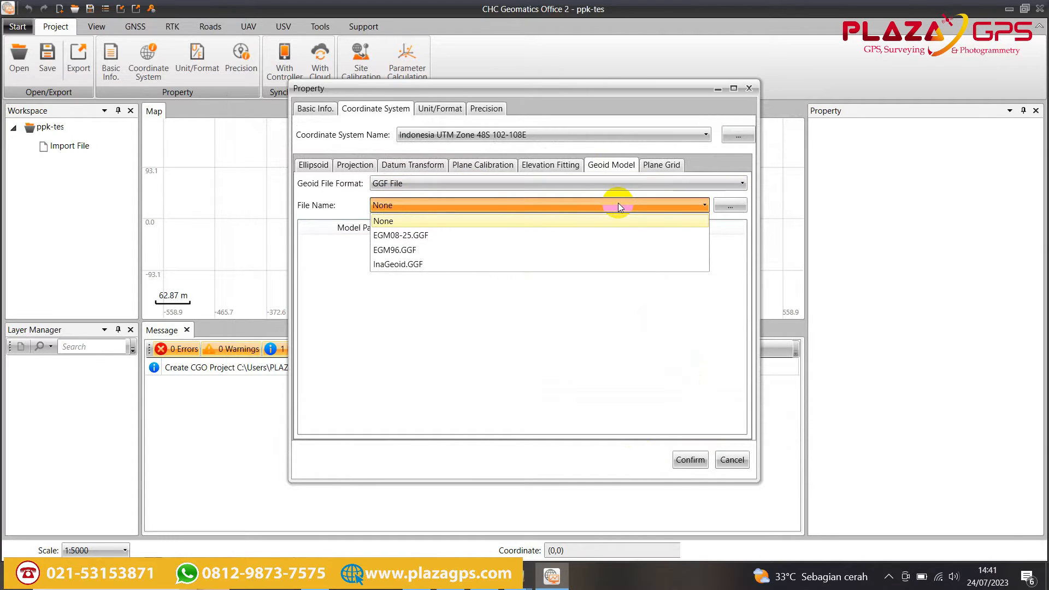
click(431, 263)
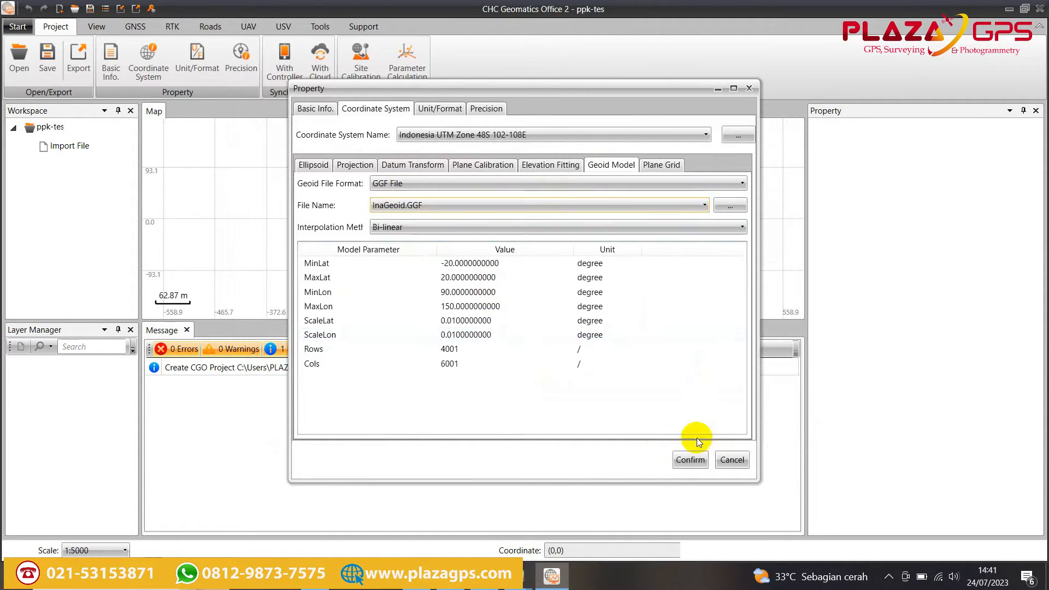
click(689, 459)
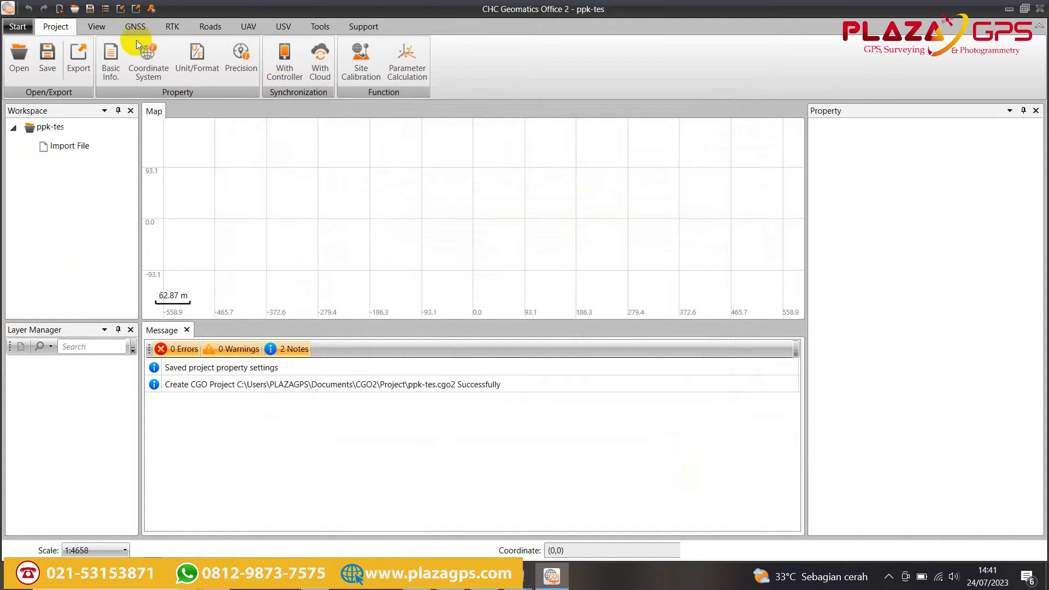
- Load the online background map in Google Map(Image) format
click(96, 26)
click(814, 54)
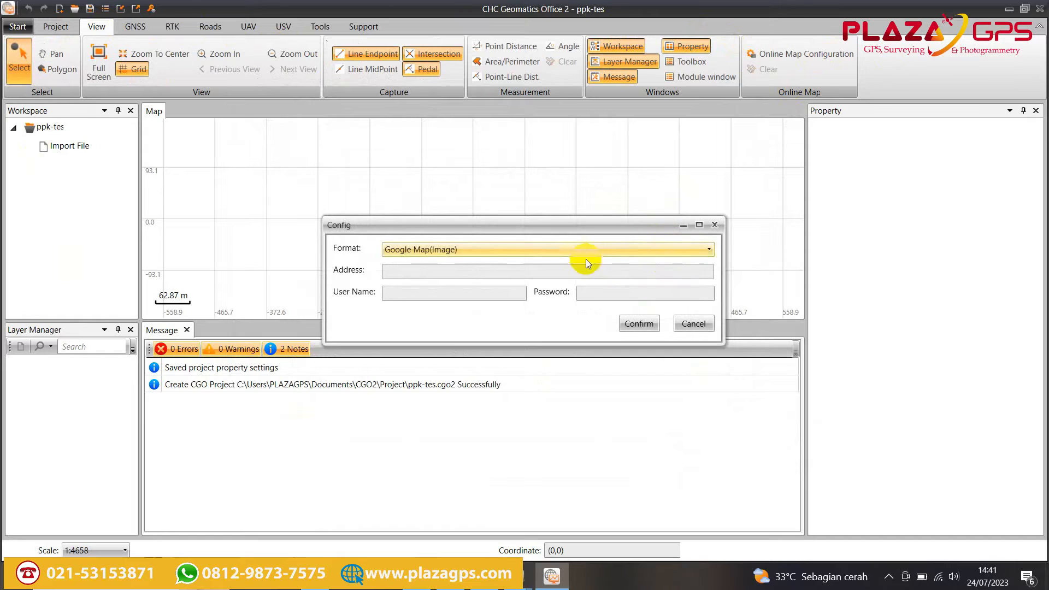
click(643, 327)
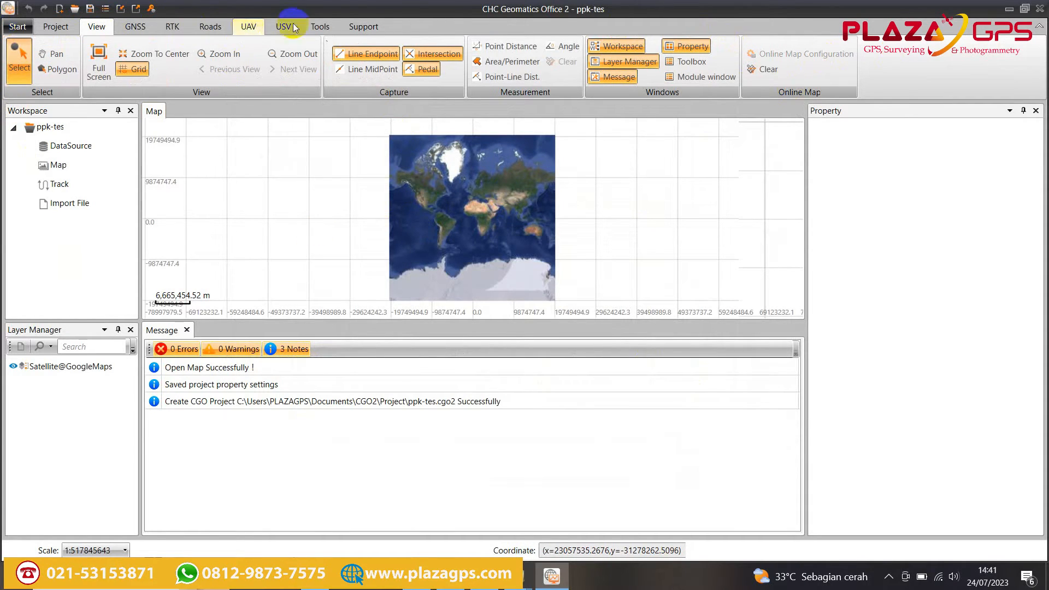
- Start a UAV data import and set the UAV type to DJI_Phantom4
click(243, 27)
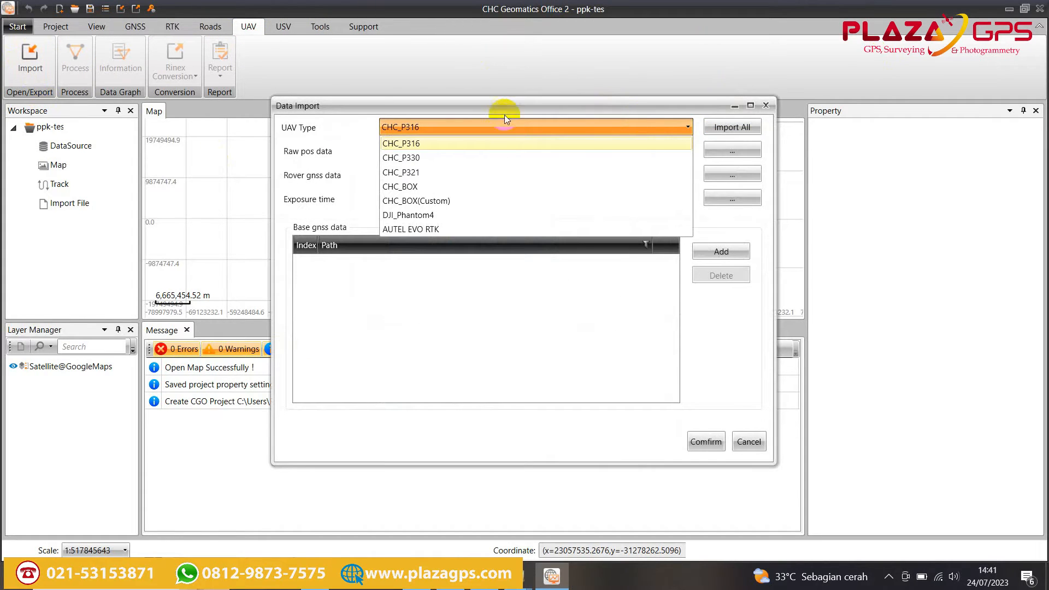
click(443, 215)
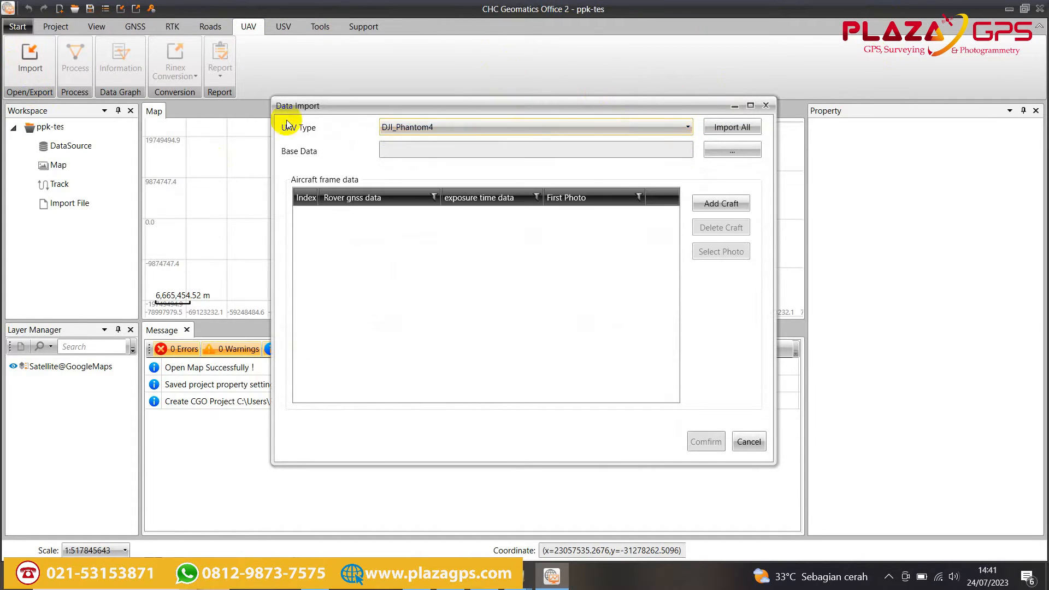
- Browse for the base data in the BASE PPK folder under konten youtube\pengolahan data p4 rtk\PHANTOM 4 RTK DATA on the PLAZAGPS drive
click(734, 155)
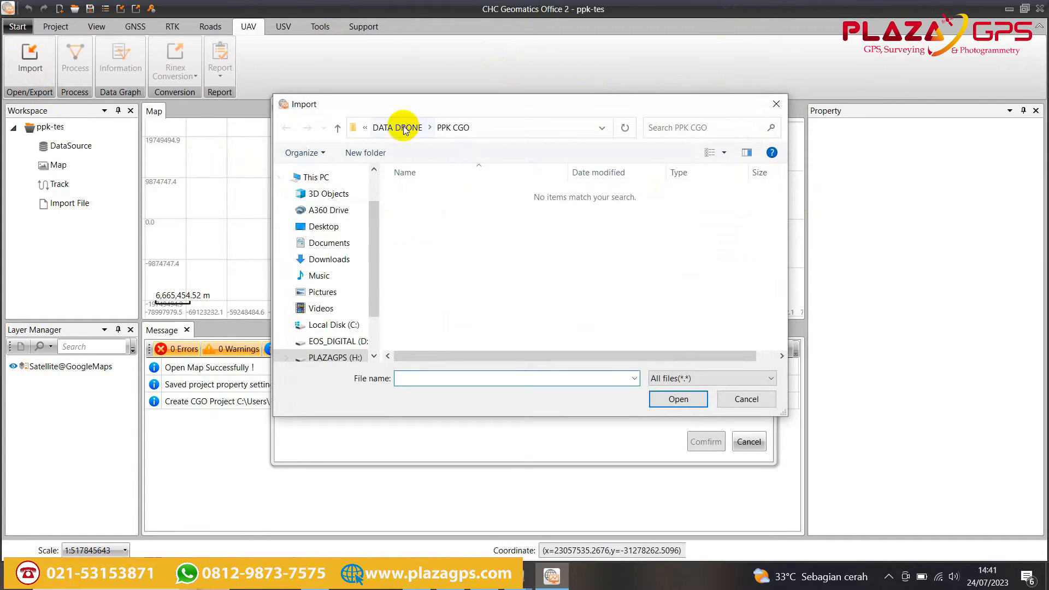
click(330, 357)
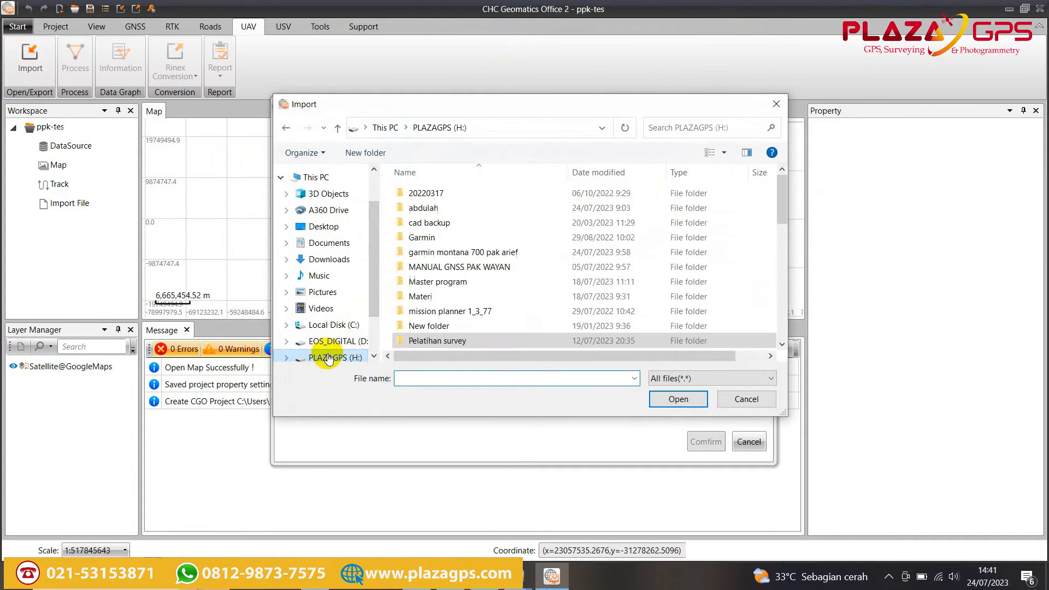
double_click(421, 208)
scroll(472, 268, down, 5)
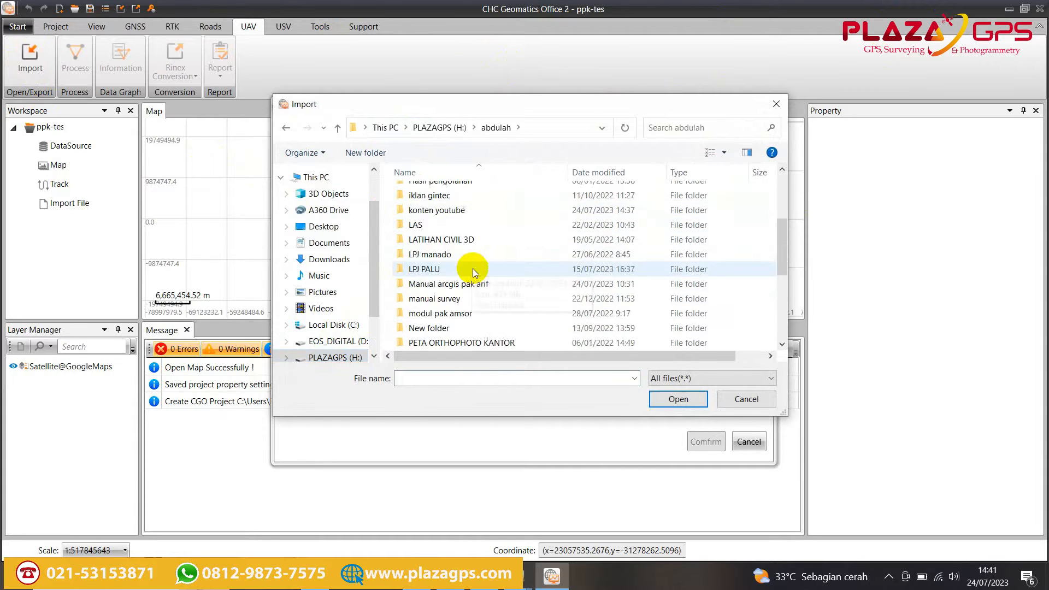
scroll(473, 270, down, 3)
scroll(480, 277, up, 4)
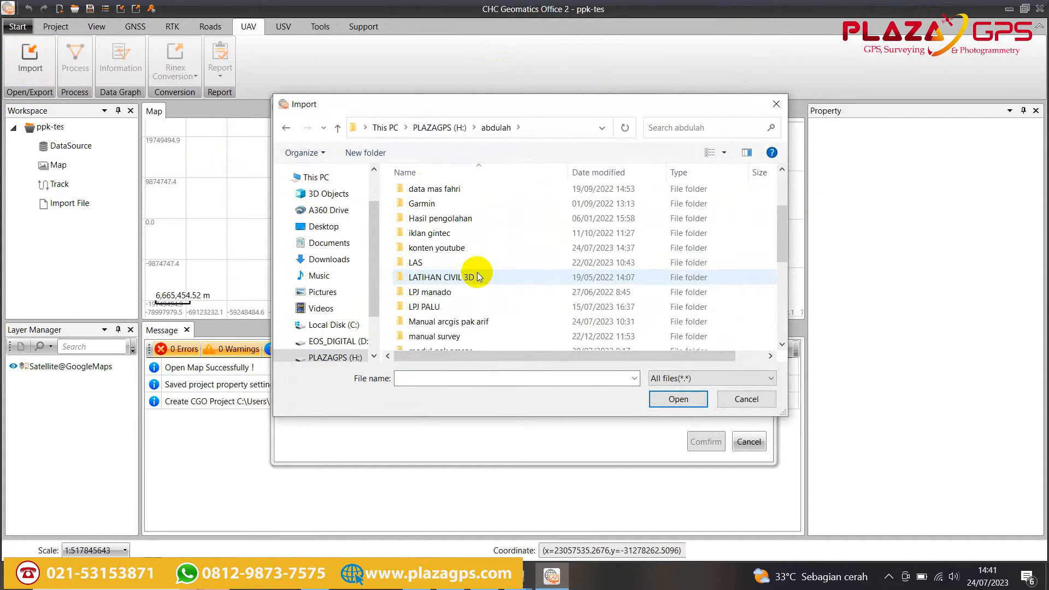
double_click(471, 250)
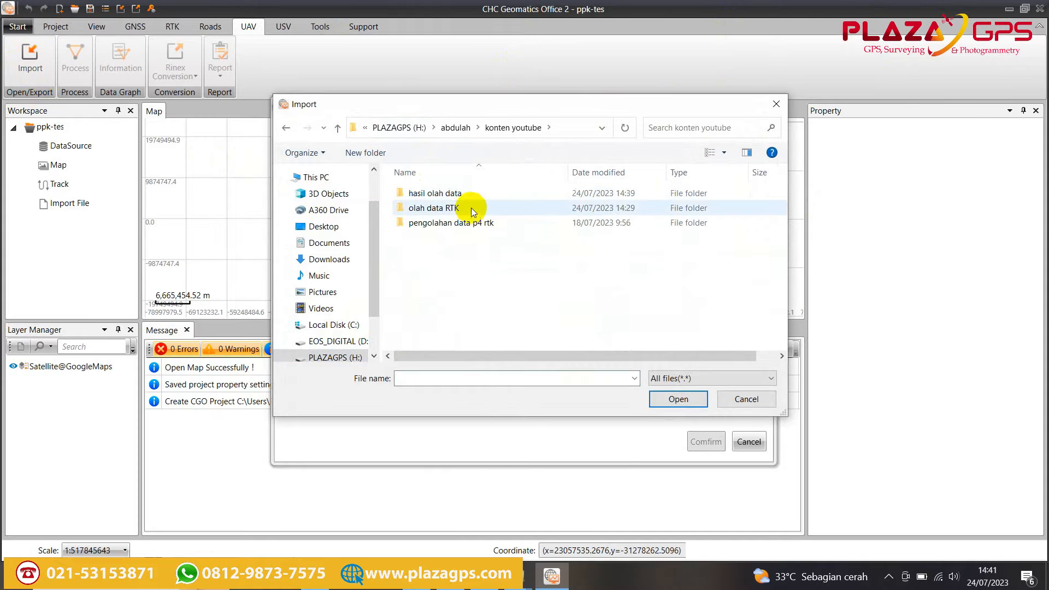
double_click(464, 222)
double_click(446, 195)
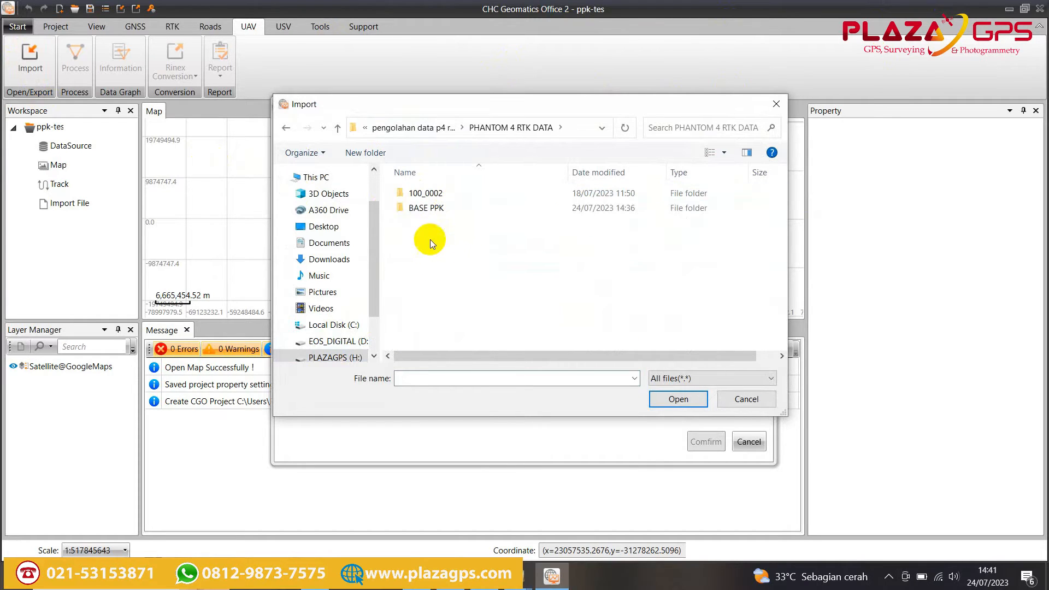
double_click(440, 213)
- Load T31U056531040300.23N and T31U056531040300.23O together as the base data
click(494, 281)
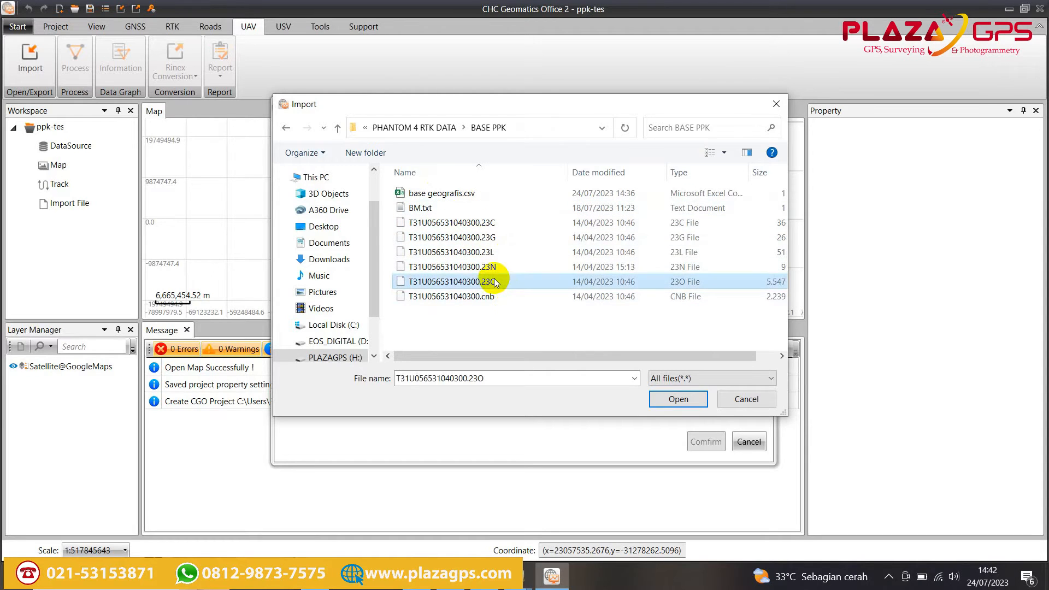
ctrl+click(501, 267)
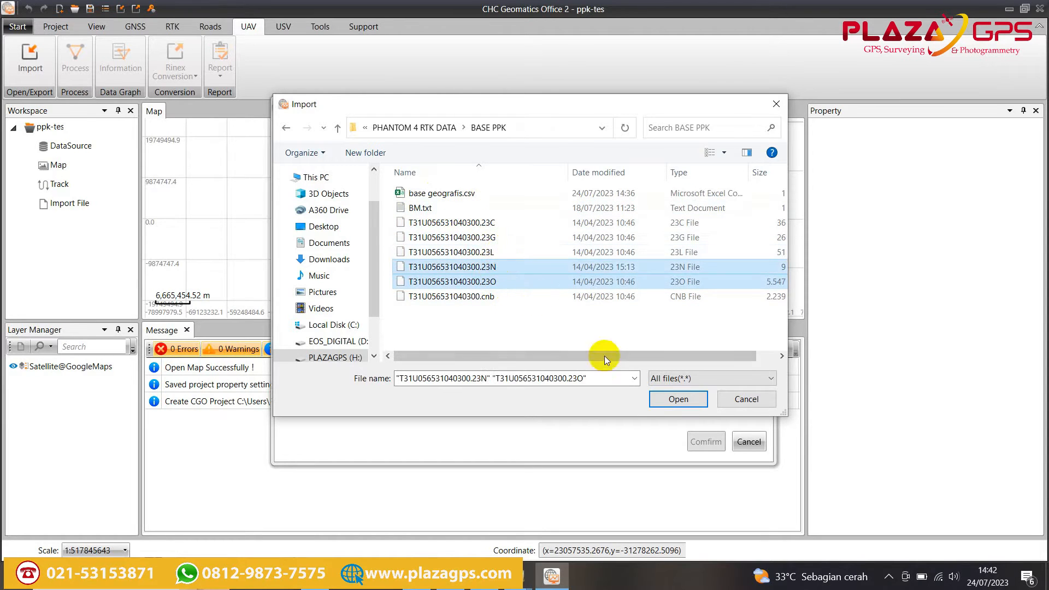
click(677, 398)
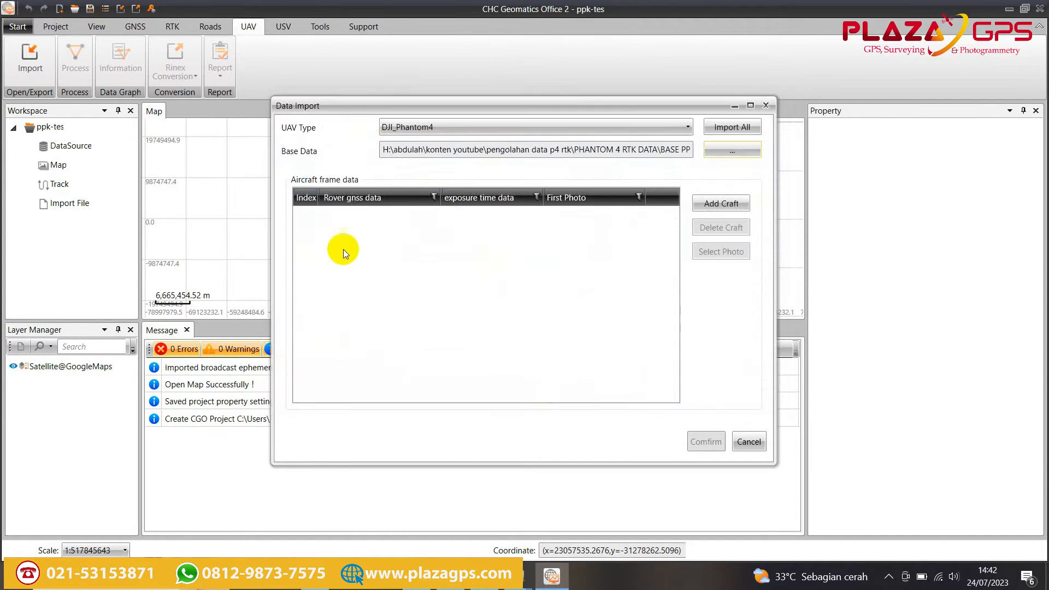
- Add the rover file 100_0002_PPKRAW.bin from the 100_0002 folder as aircraft data and confirm the import
click(717, 210)
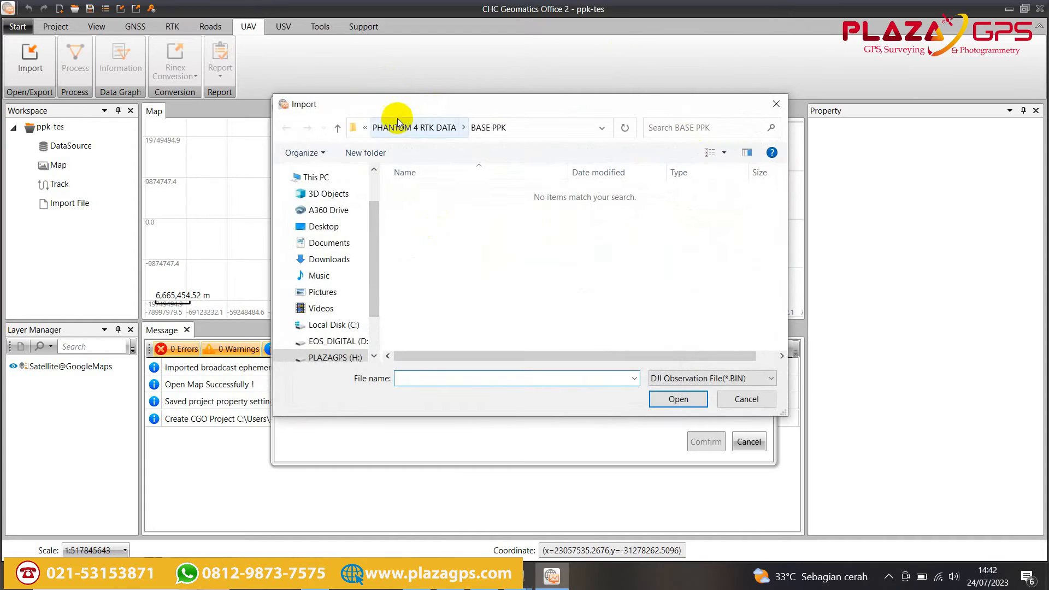
click(388, 124)
double_click(438, 192)
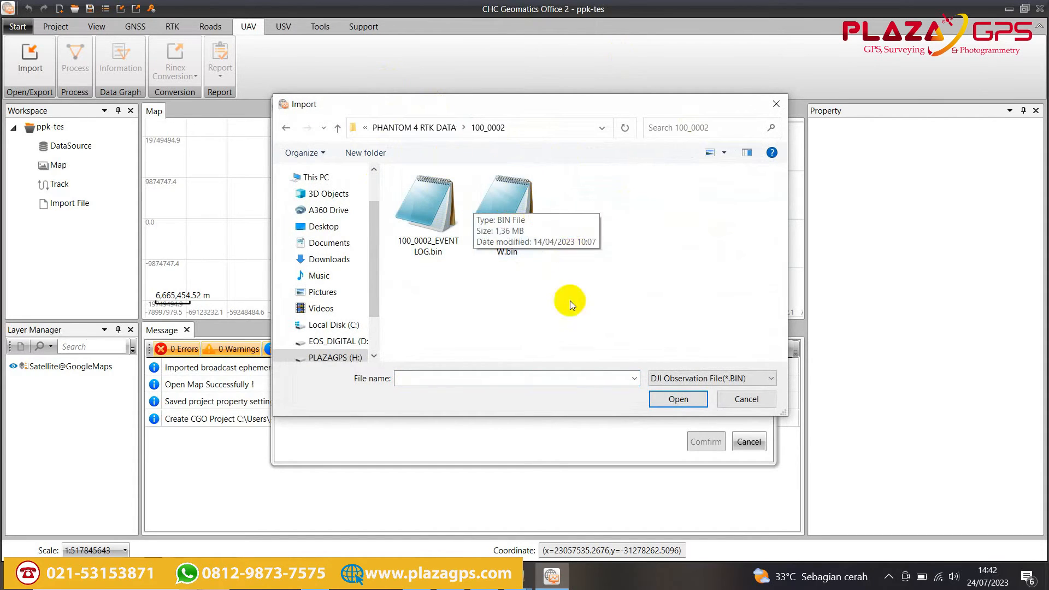
click(494, 203)
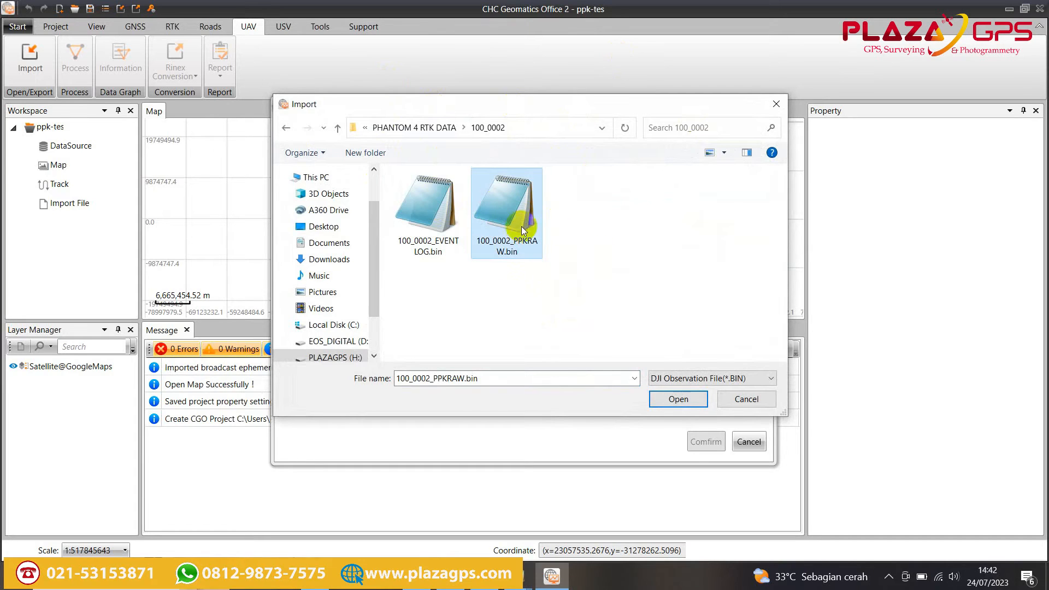
click(678, 399)
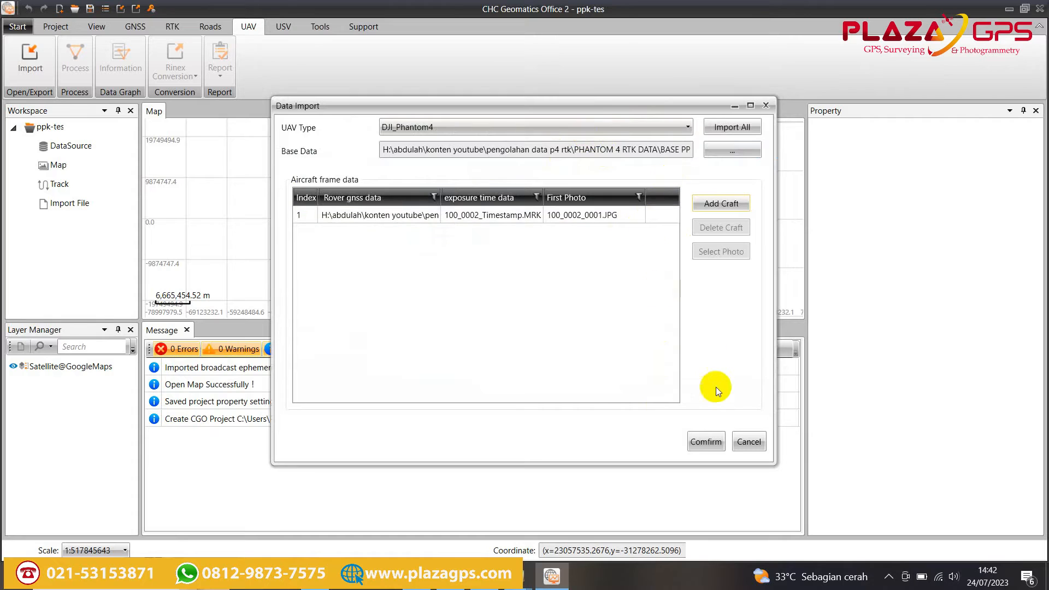
click(706, 444)
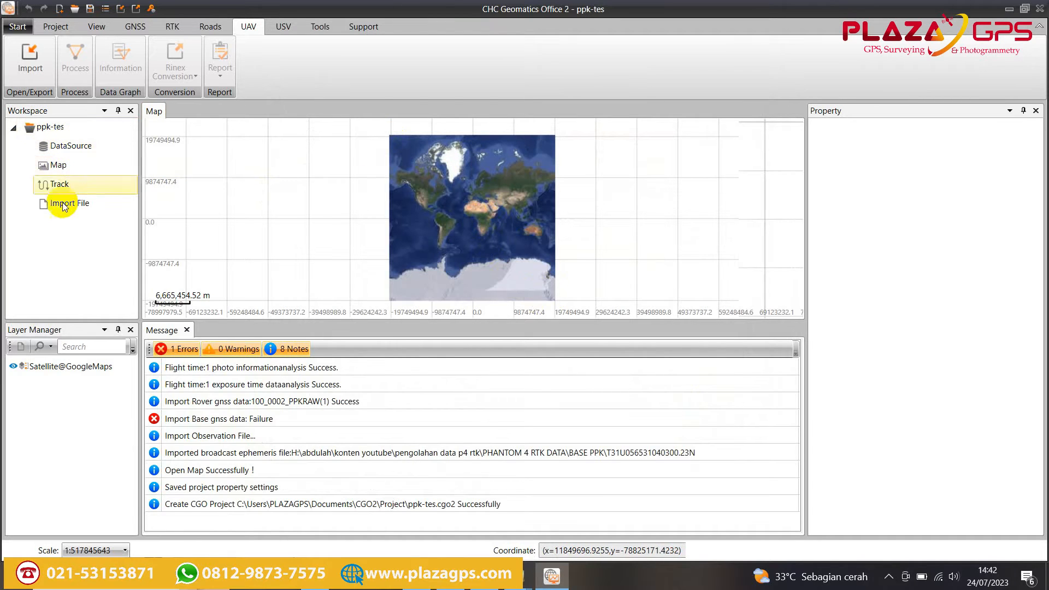
scroll(504, 214, up, 3)
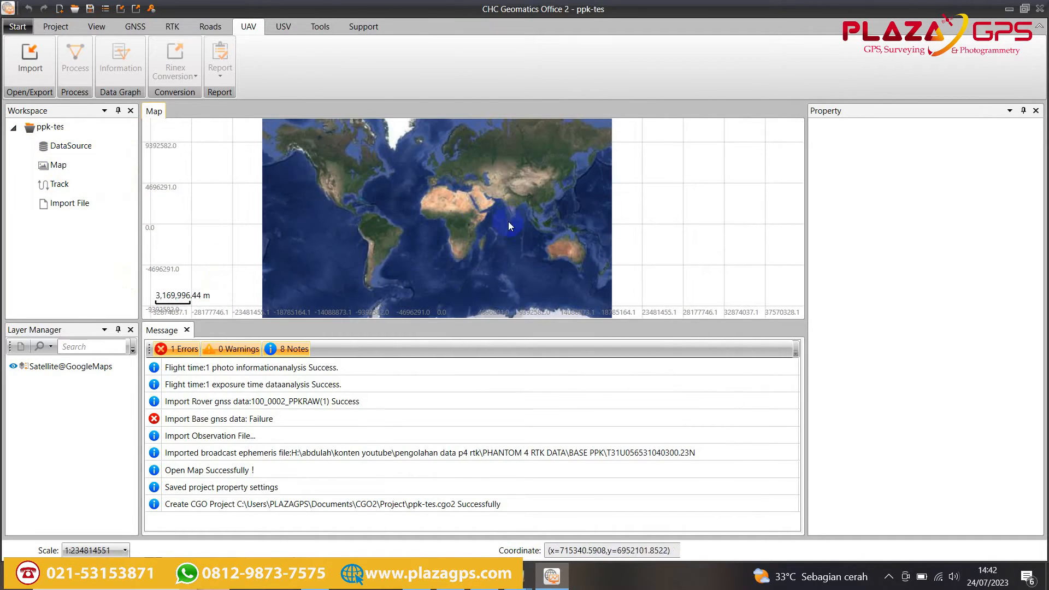
scroll(522, 224, up, 1)
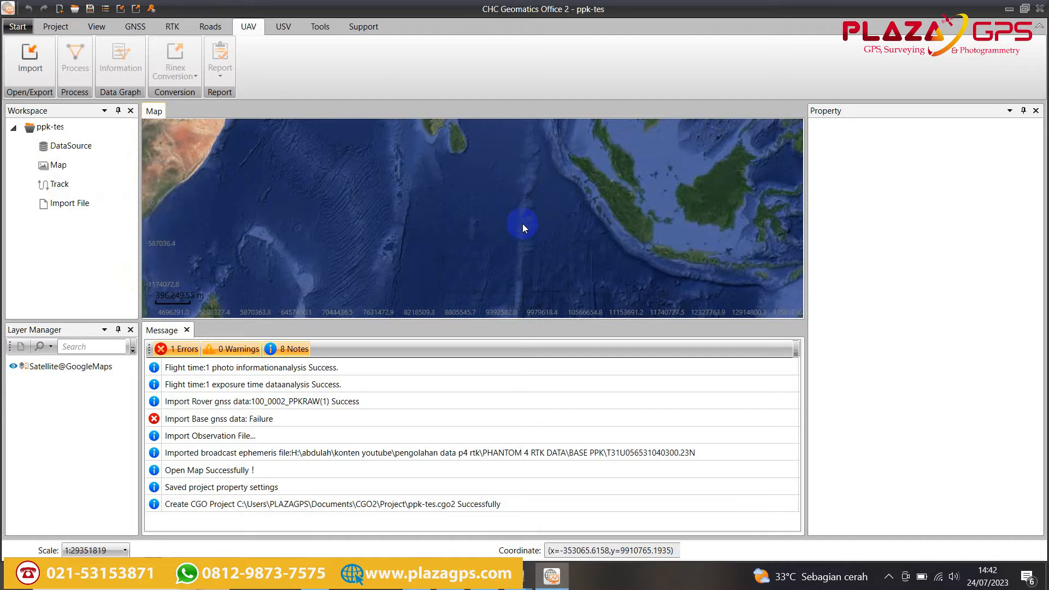
click(887, 578)
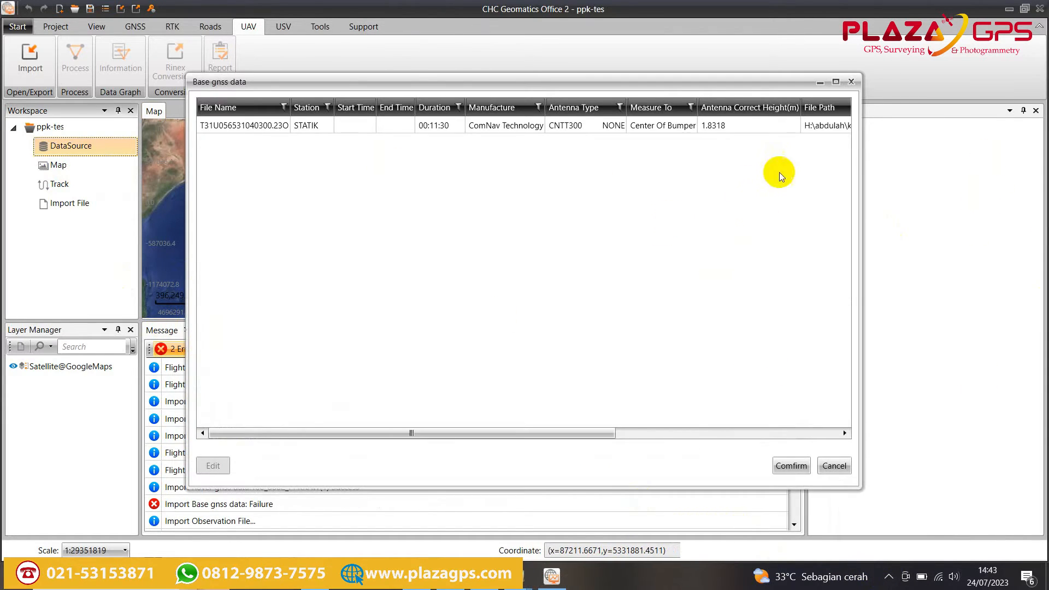
- Edit the STATIK base station record, setting its coordinate source to Manual input and its coordinate type to Local N/E/H
drag(443, 435, 272, 437)
click(246, 126)
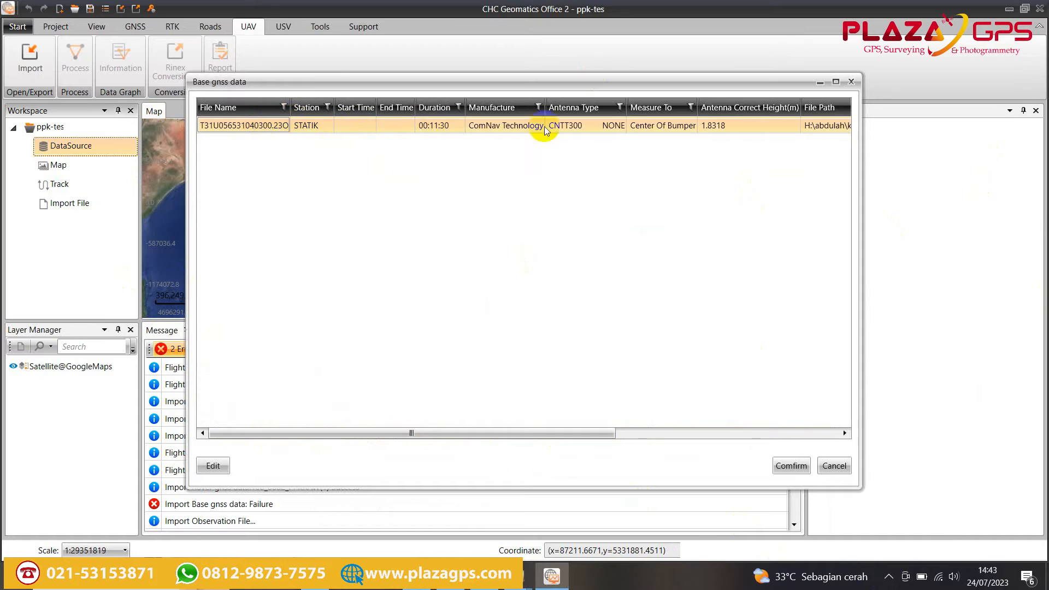
click(526, 133)
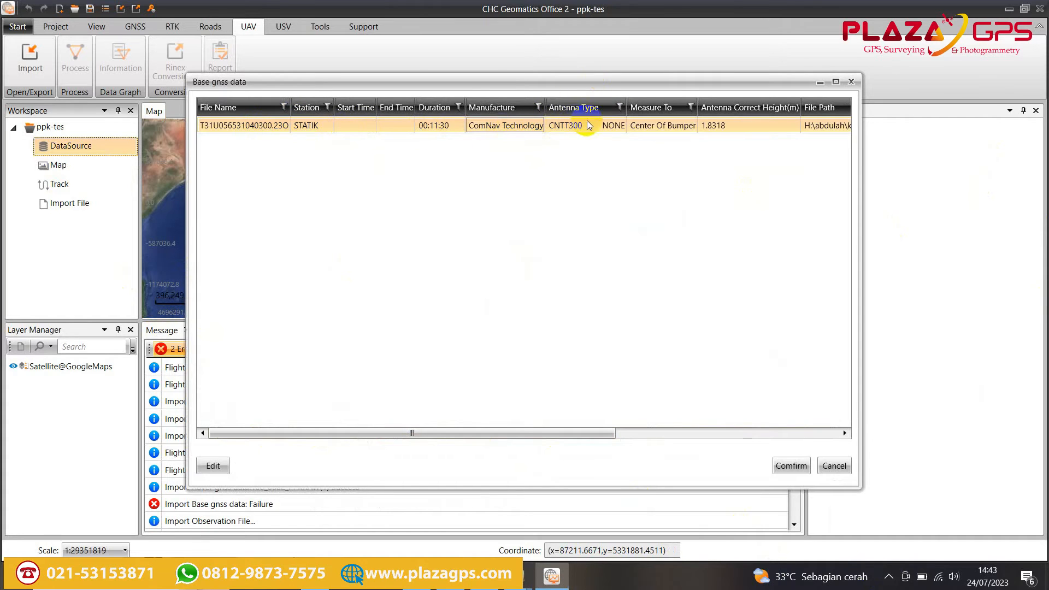
click(213, 465)
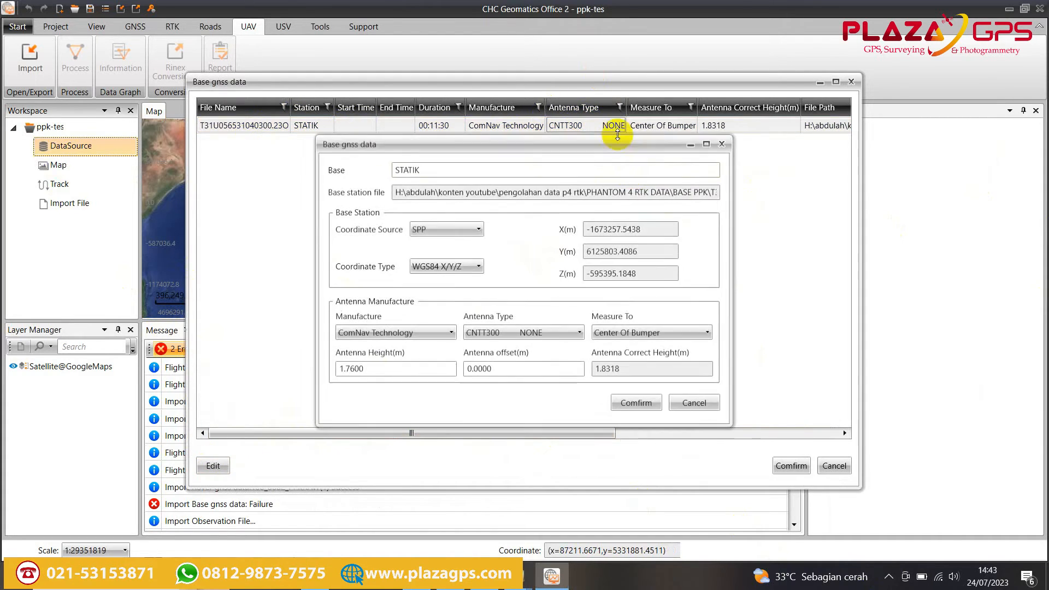
click(466, 231)
click(466, 231)
click(466, 231)
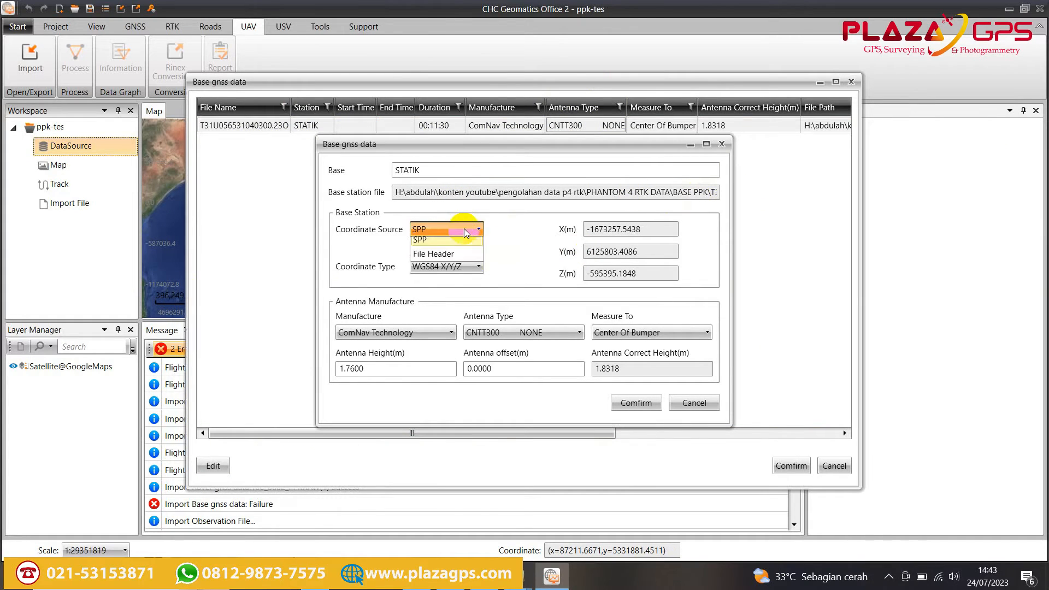
click(452, 245)
click(473, 266)
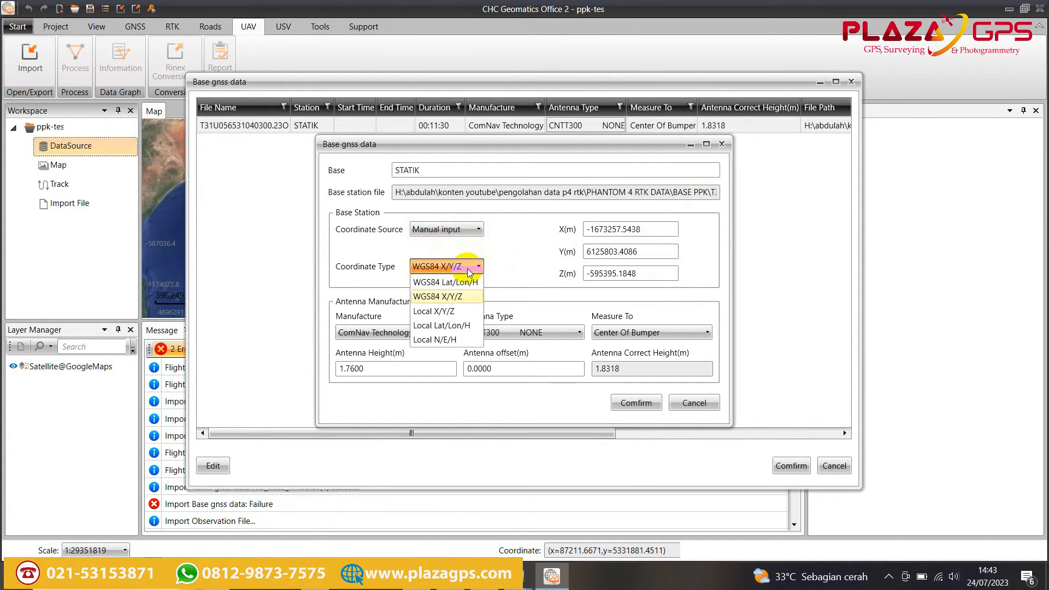
click(453, 340)
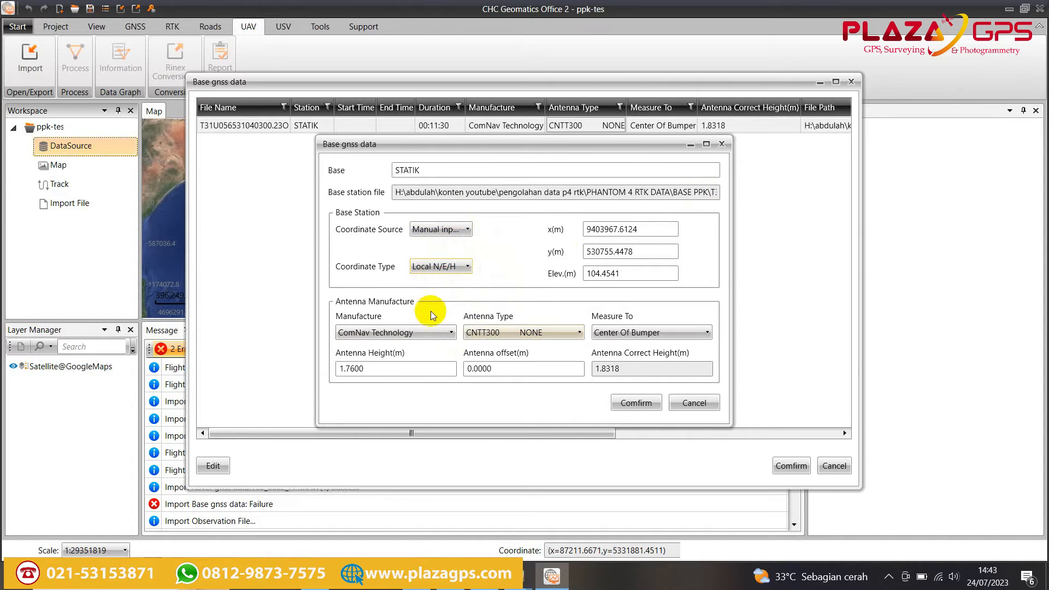
- Set the base station's x coordinate to 9403970.2834, copied from BM.txt
mouse_move(529, 576)
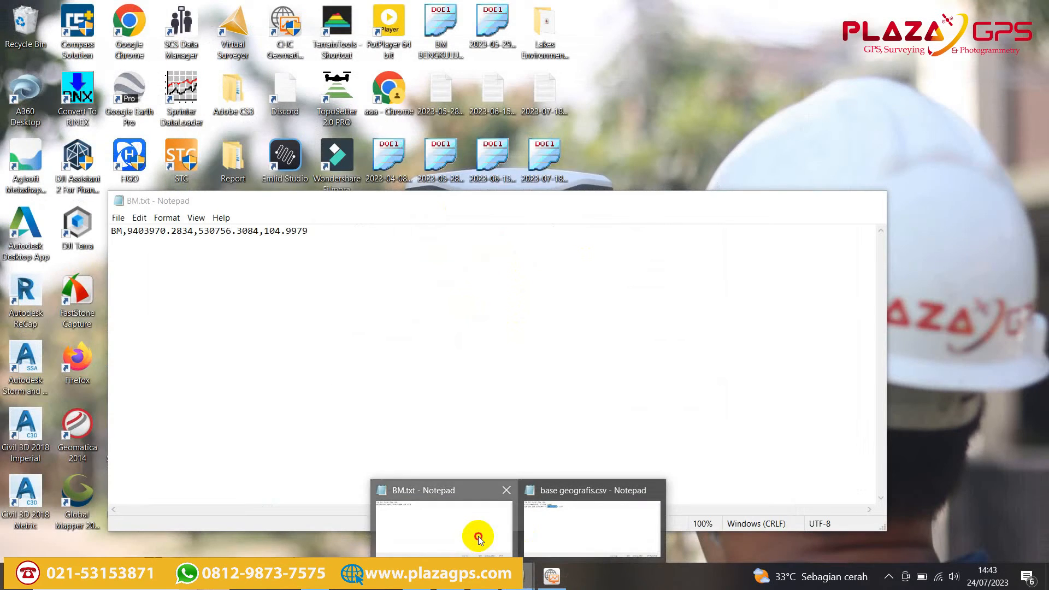
click(477, 535)
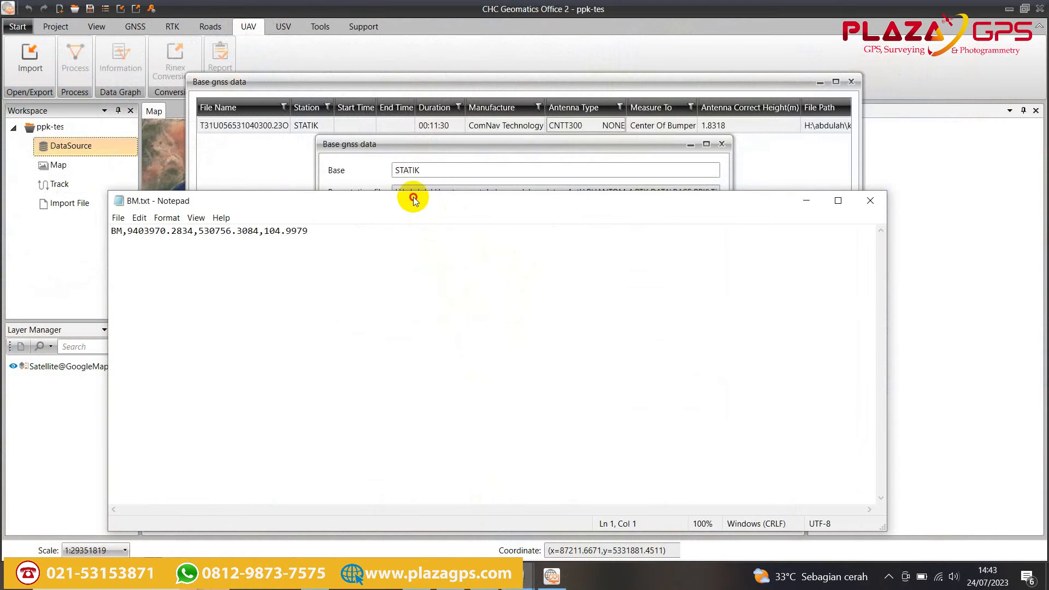
drag(410, 194, 1004, 236)
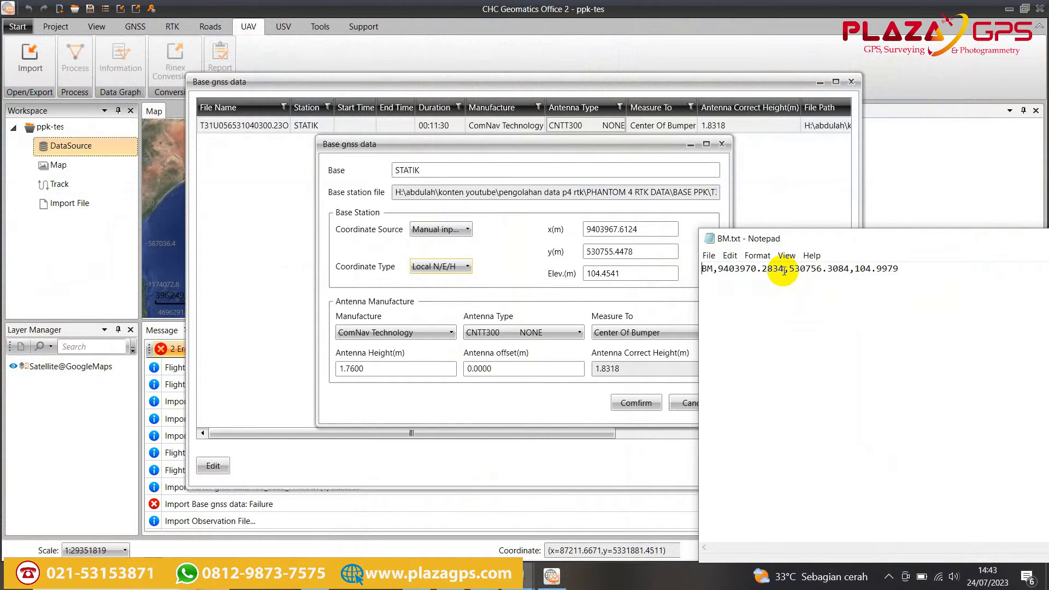
drag(784, 269, 747, 269)
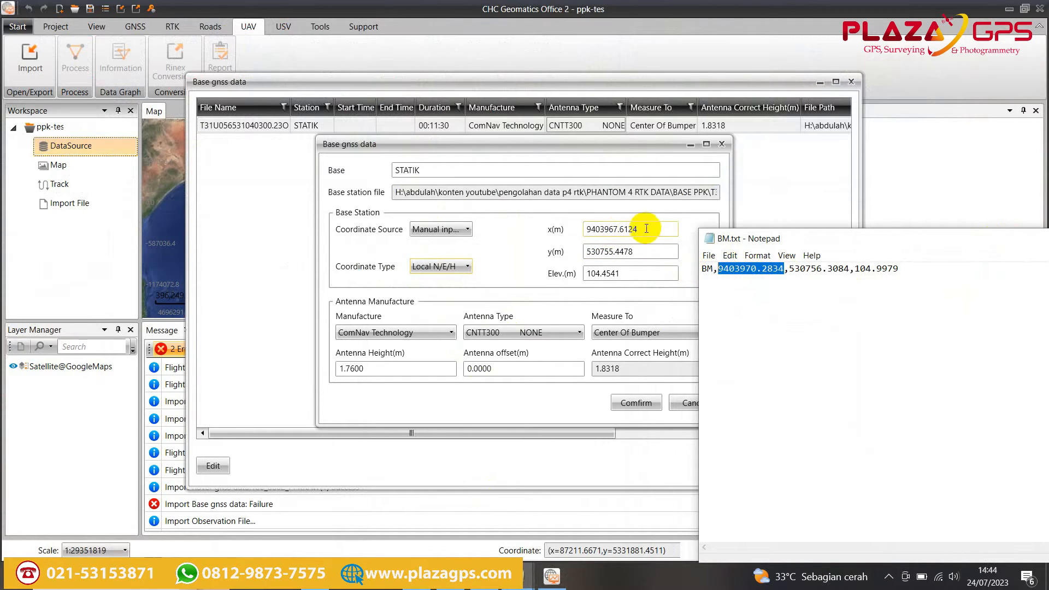
drag(658, 229, 565, 240)
text(9403970.2834)
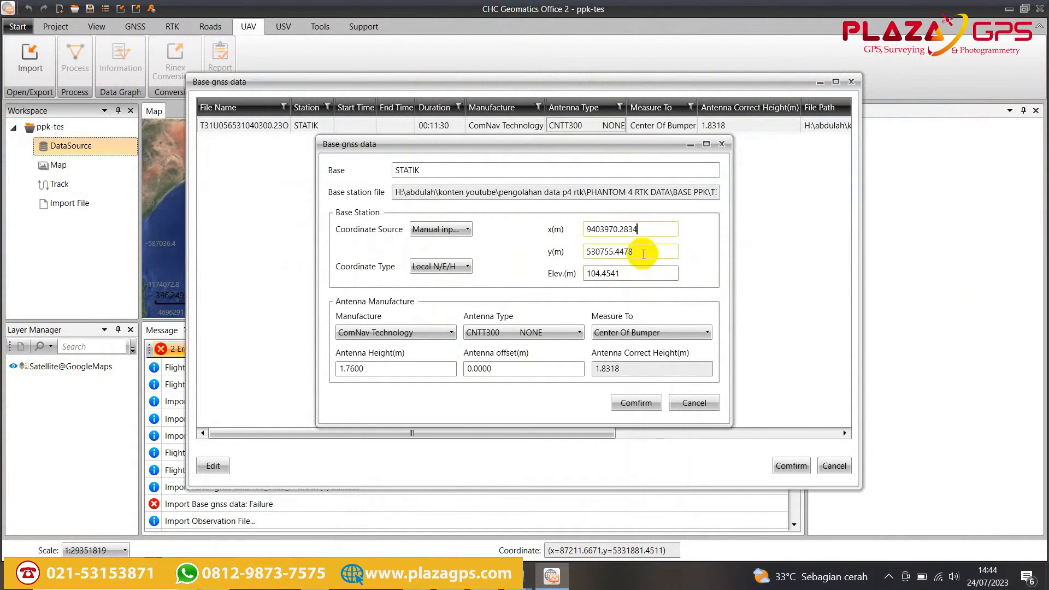
- Set the base station's y coordinate to 530756.3084, copied from BM.txt, and its elevation to 104.998
drag(655, 251, 551, 252)
mouse_move(588, 578)
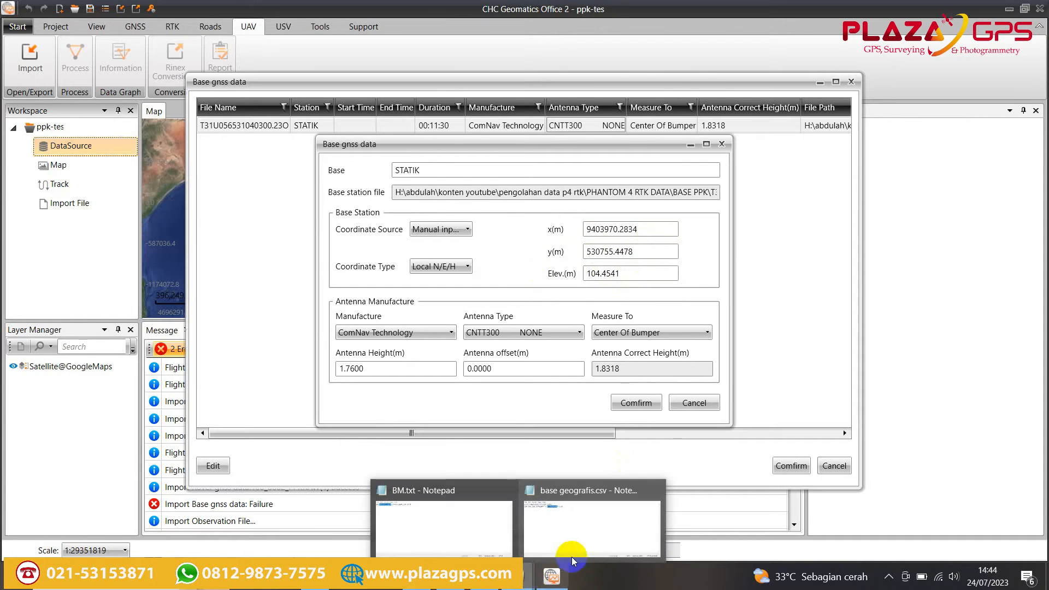
click(585, 551)
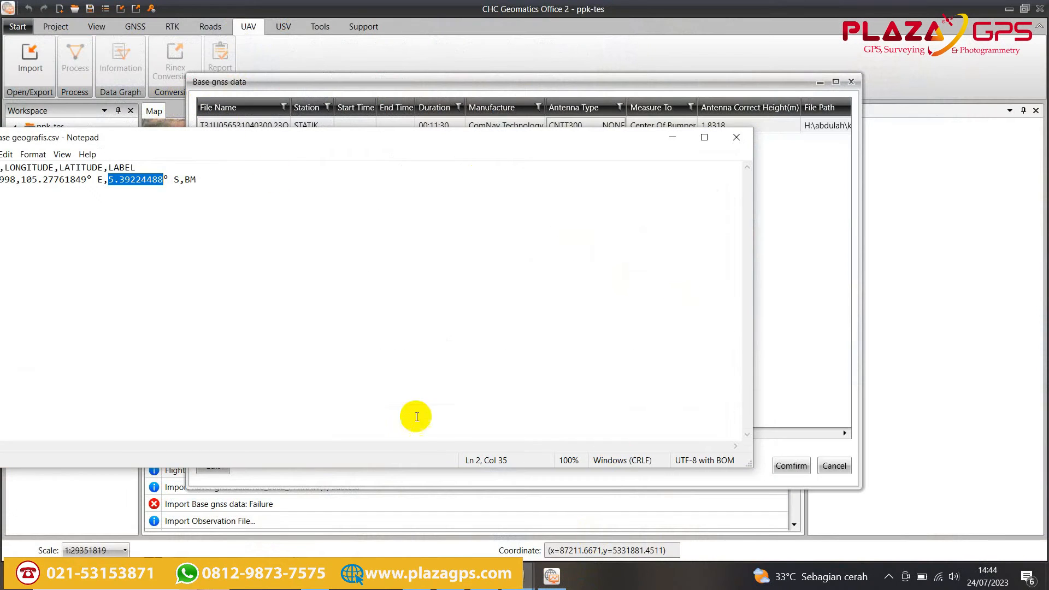
click(519, 577)
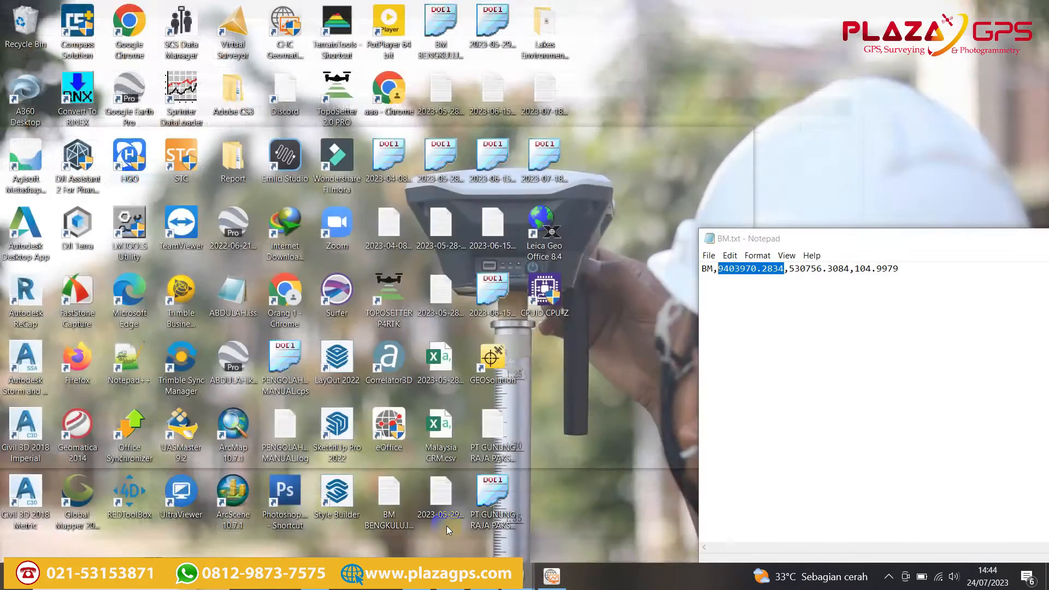
click(447, 526)
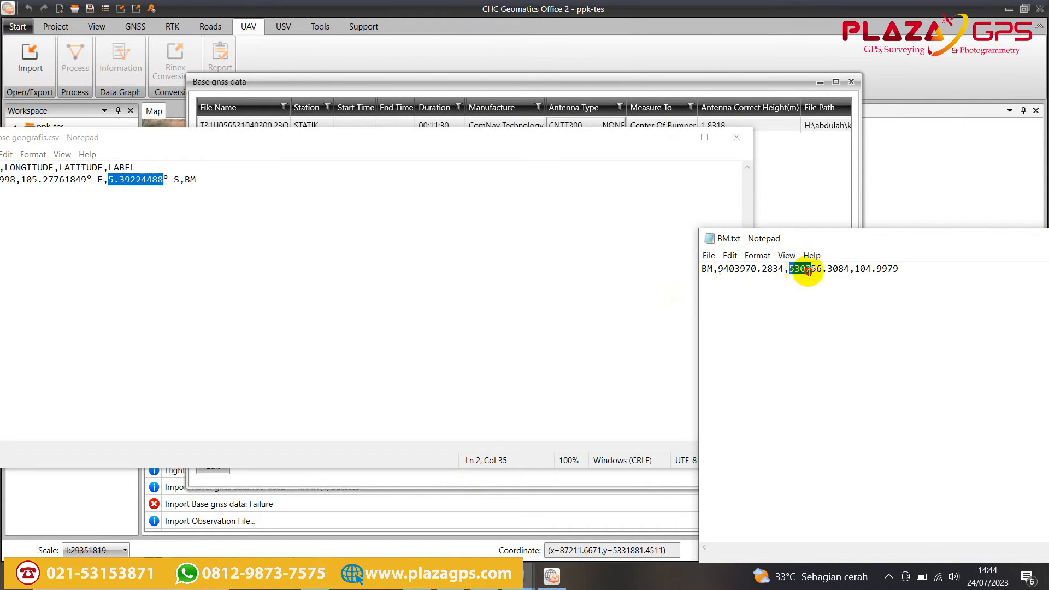
drag(807, 272, 850, 271)
key(ctrl+c)
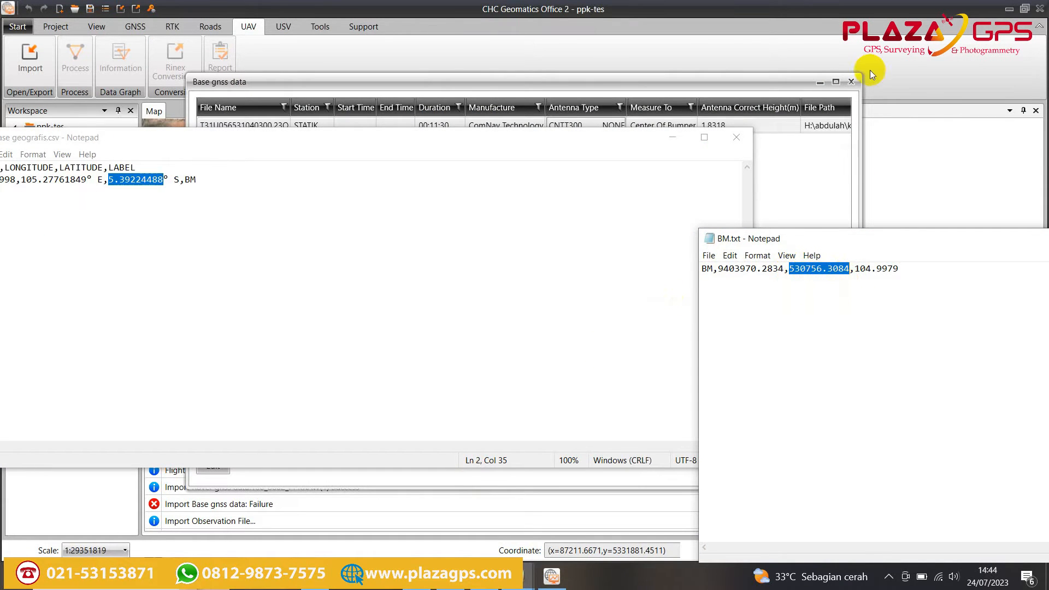
click(672, 137)
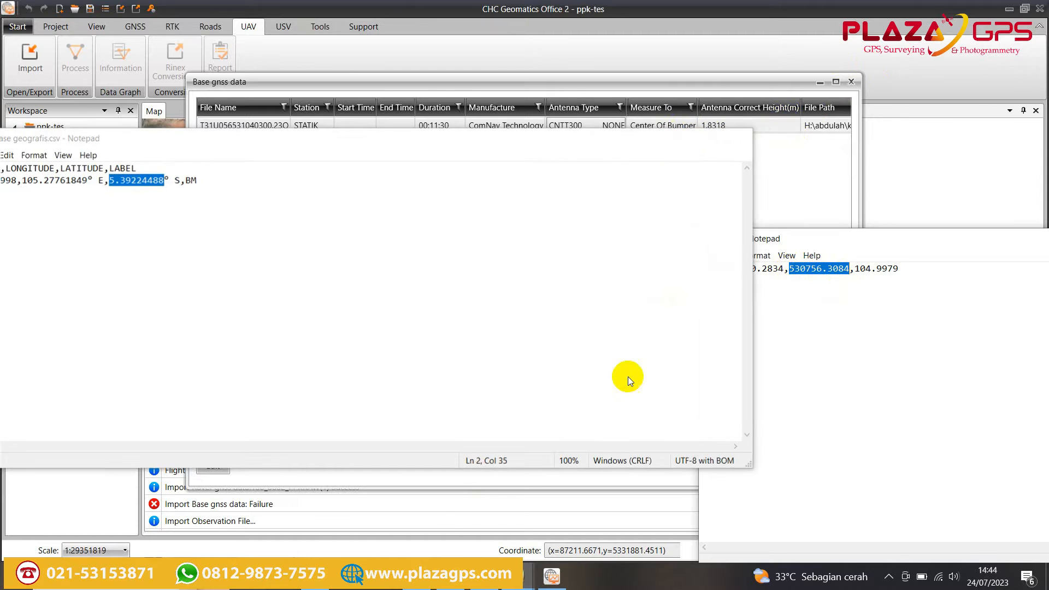
drag(636, 251, 563, 258)
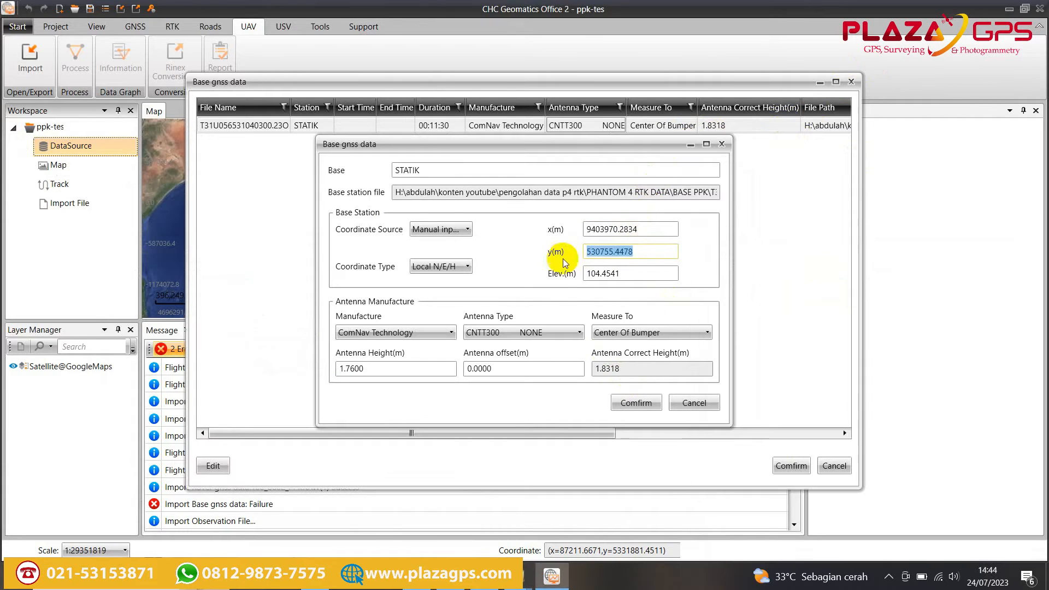
key(ctrl+v)
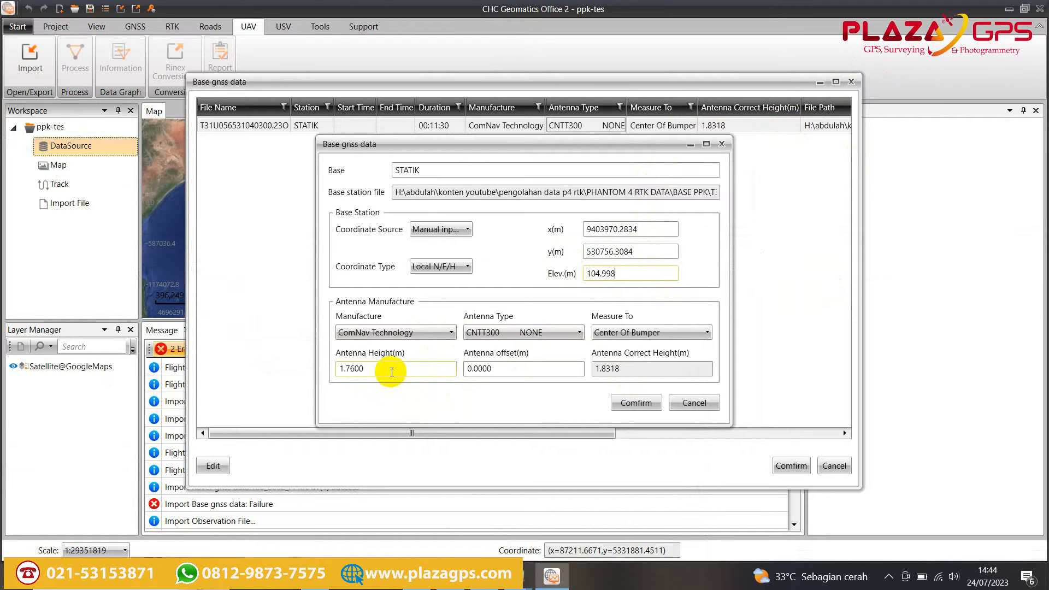
- Set the base antenna's measuring point to Bottom Of Antenna Mount and its type to CNTT300PLUS NONE, then confirm the base data
click(674, 333)
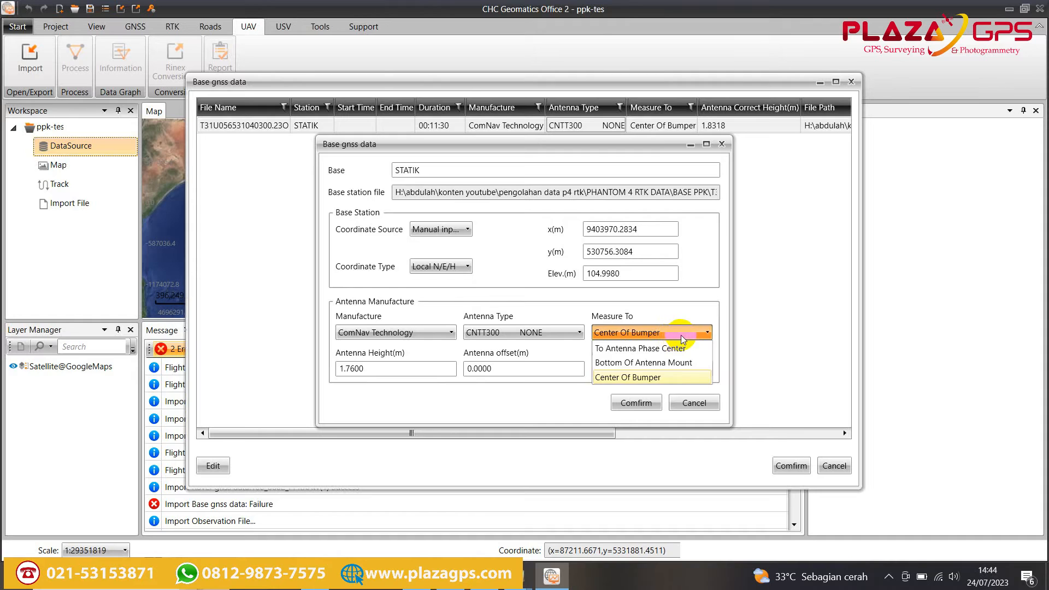
click(677, 363)
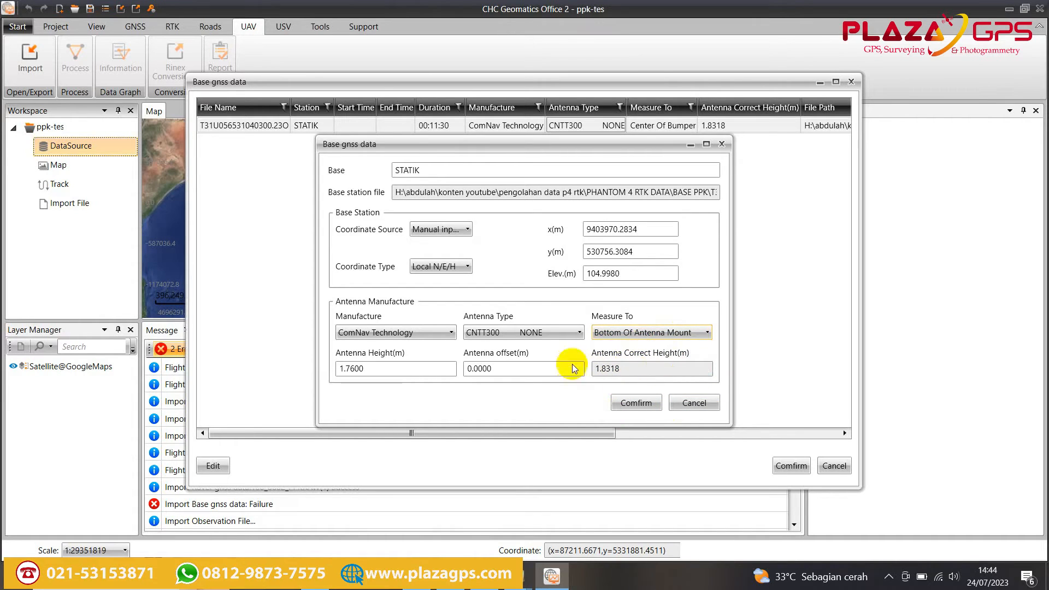
click(542, 332)
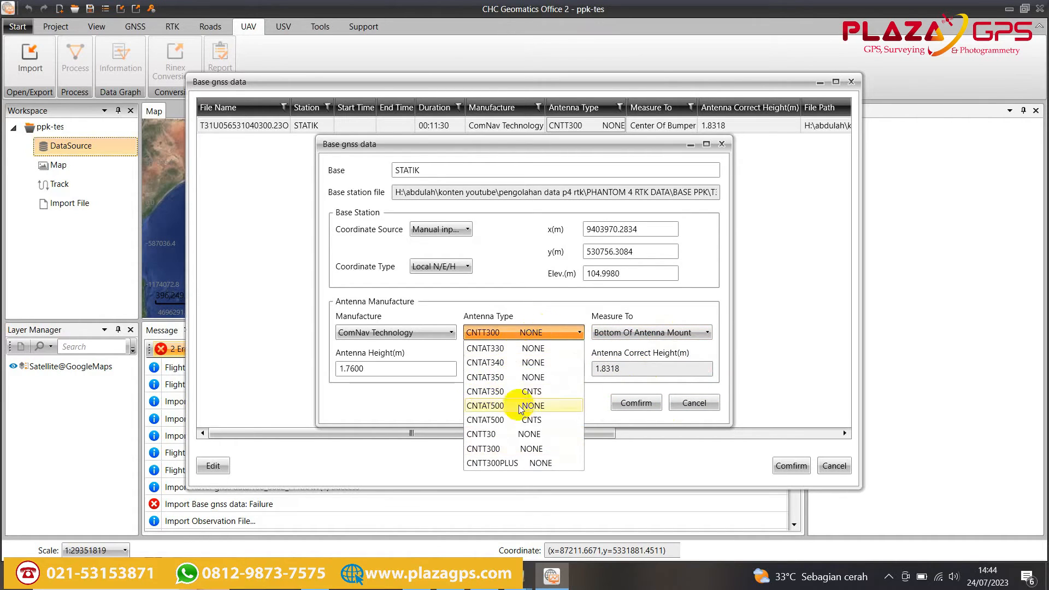
click(539, 463)
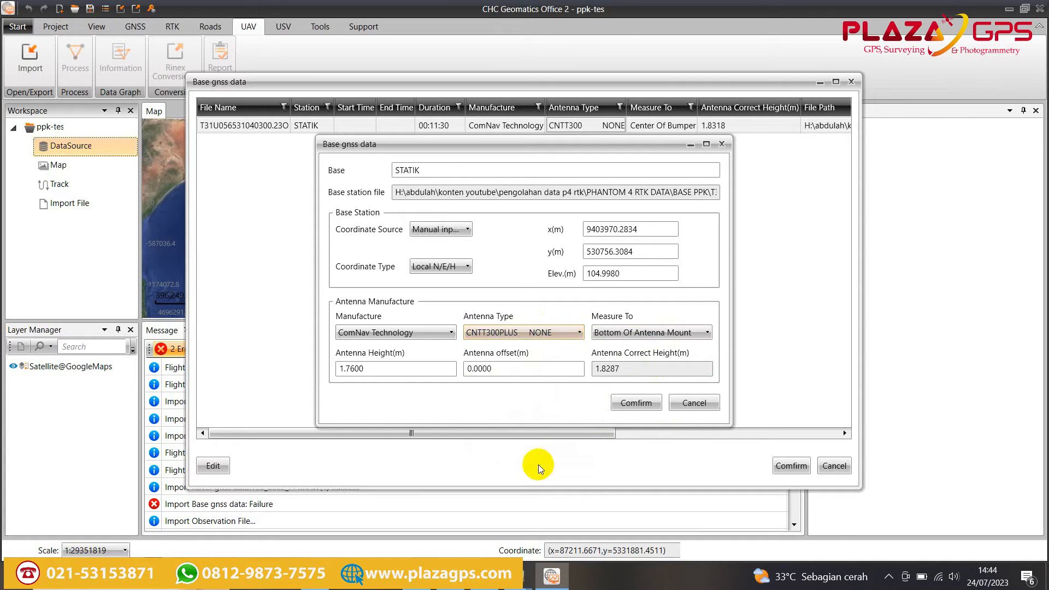
click(540, 333)
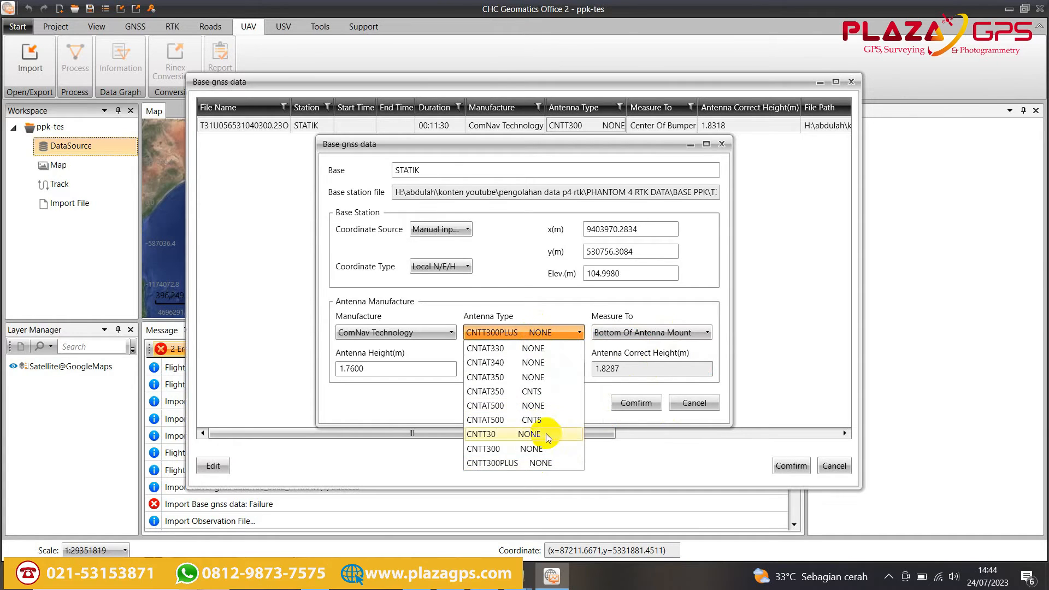
click(540, 463)
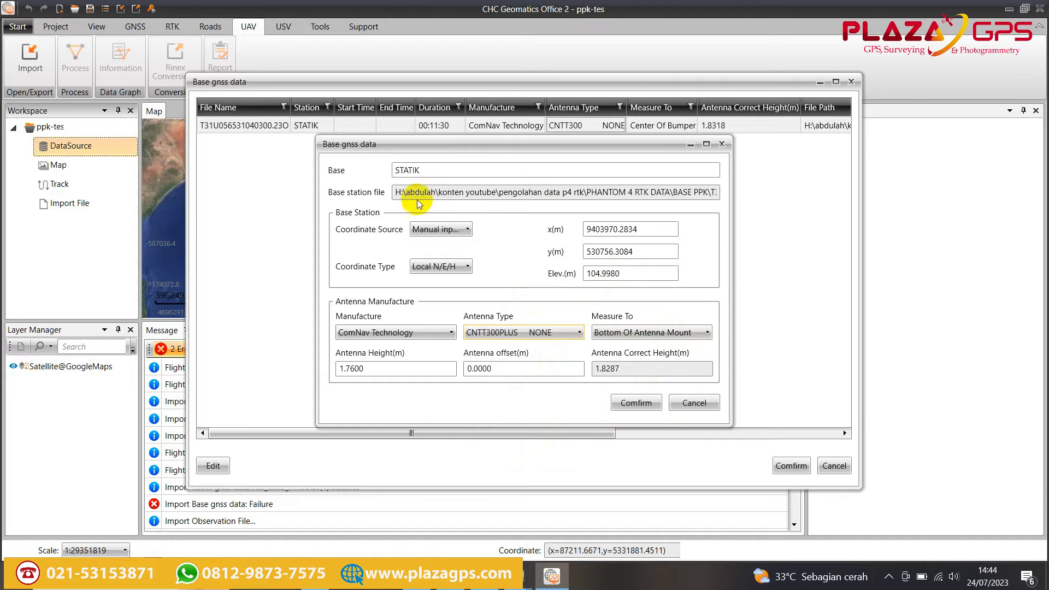
click(635, 402)
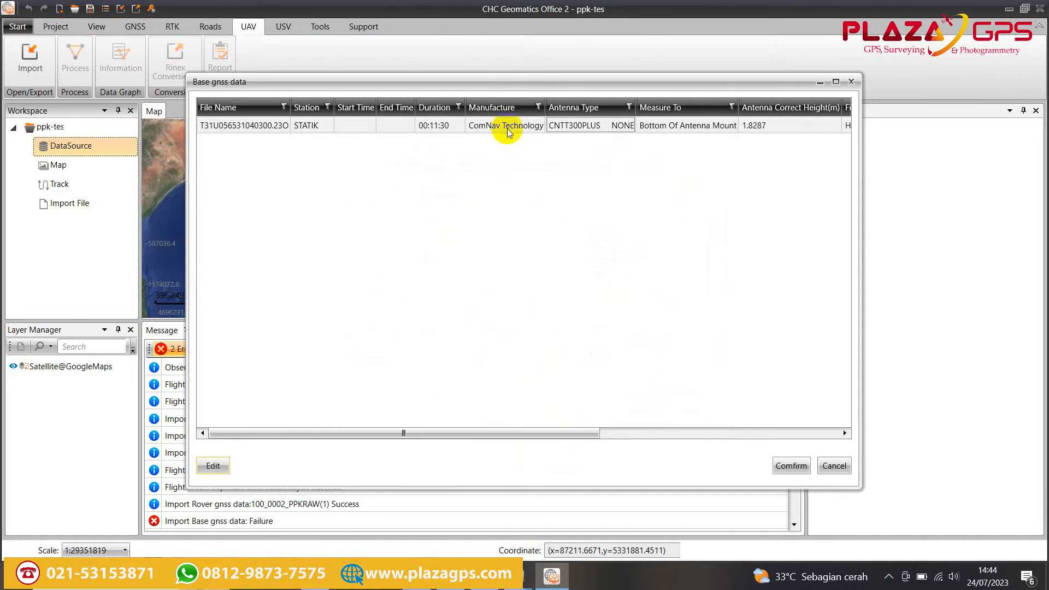
click(792, 467)
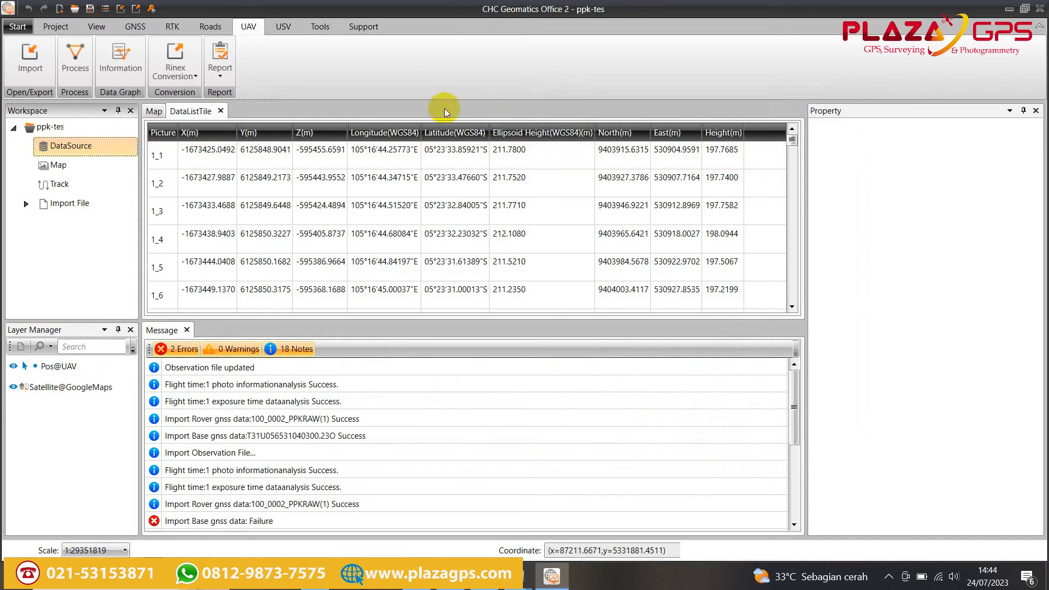
- Examine the imported photo positions over the satellite imagery on the map
click(156, 114)
scroll(471, 262, down, 1)
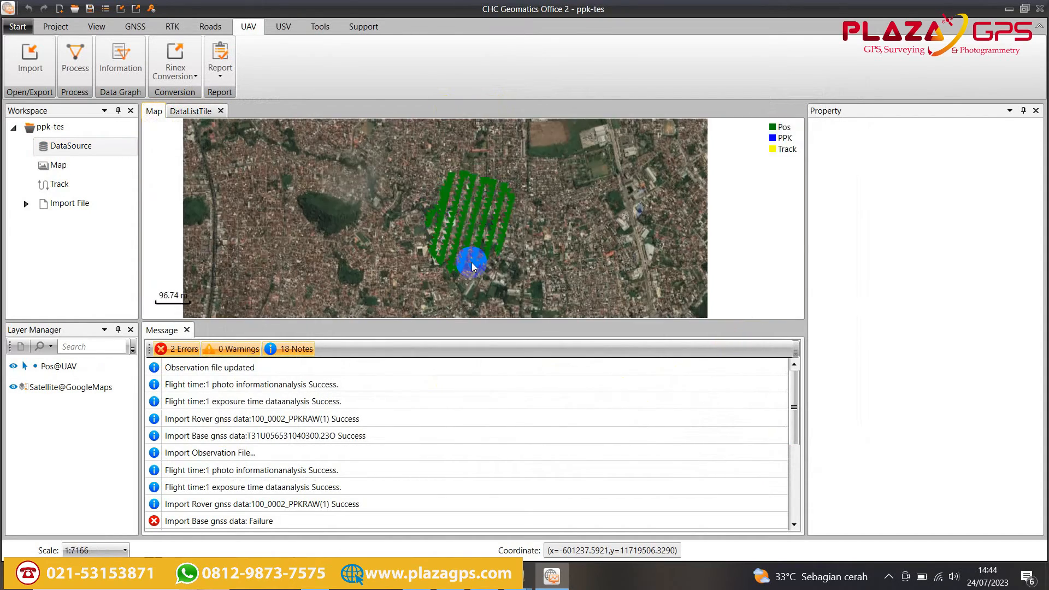
scroll(470, 256, up, 3)
scroll(468, 199, down, 2)
scroll(480, 247, down, 1)
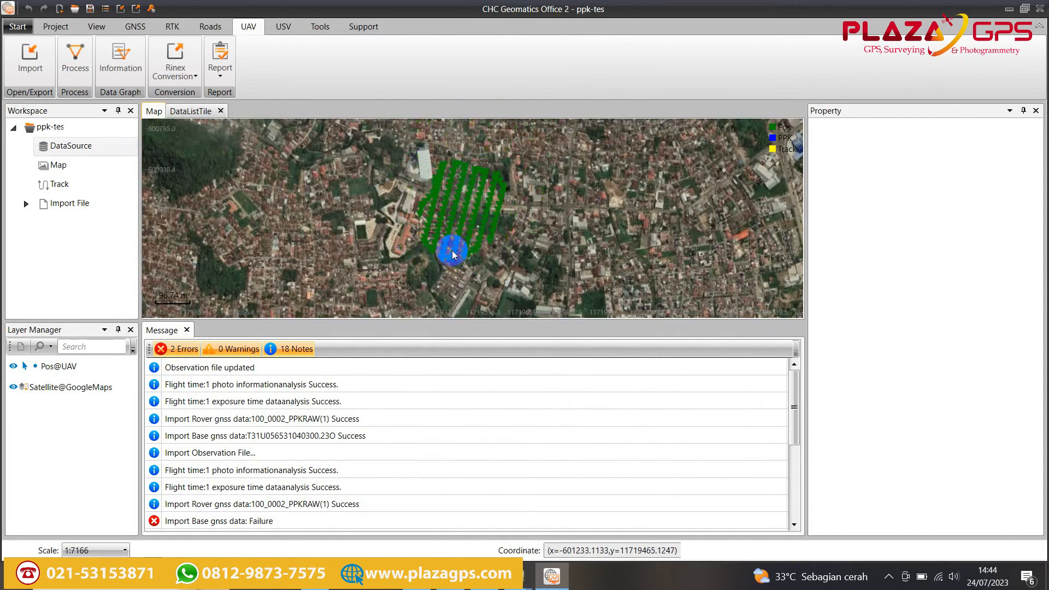
scroll(482, 179, up, 3)
scroll(469, 167, down, 2)
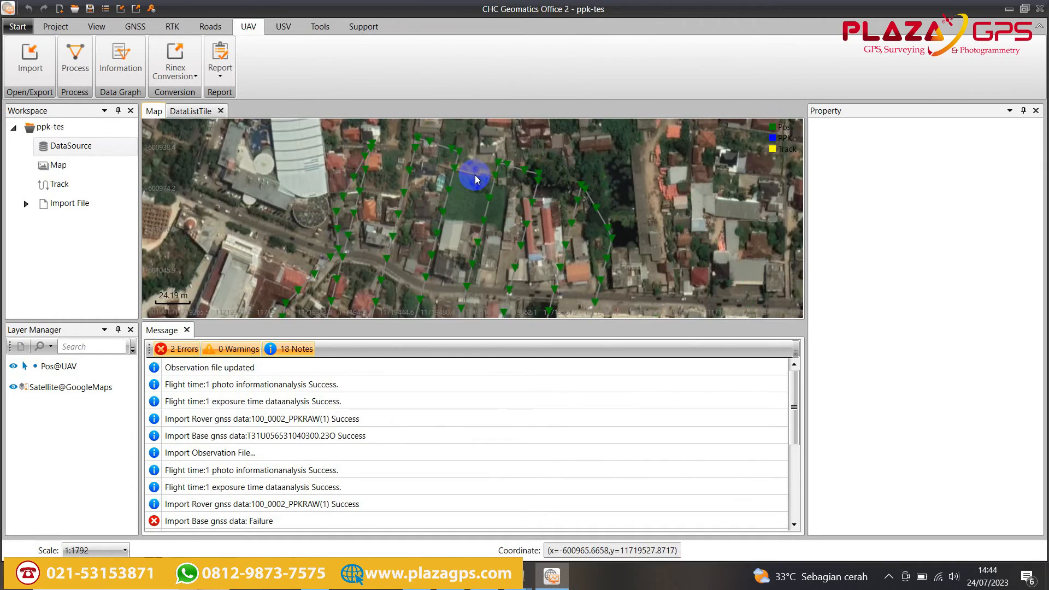
scroll(454, 186, down, 1)
scroll(451, 188, up, 1)
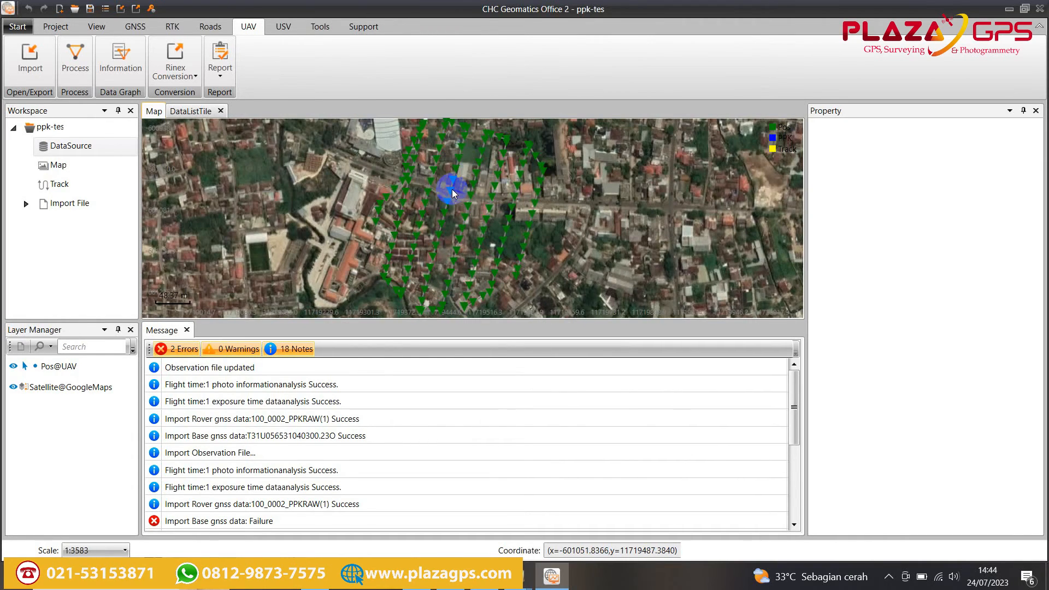
- Show the properties of the imported base file T31U056531040300.23O to review its coordinates and antenna settings
click(26, 203)
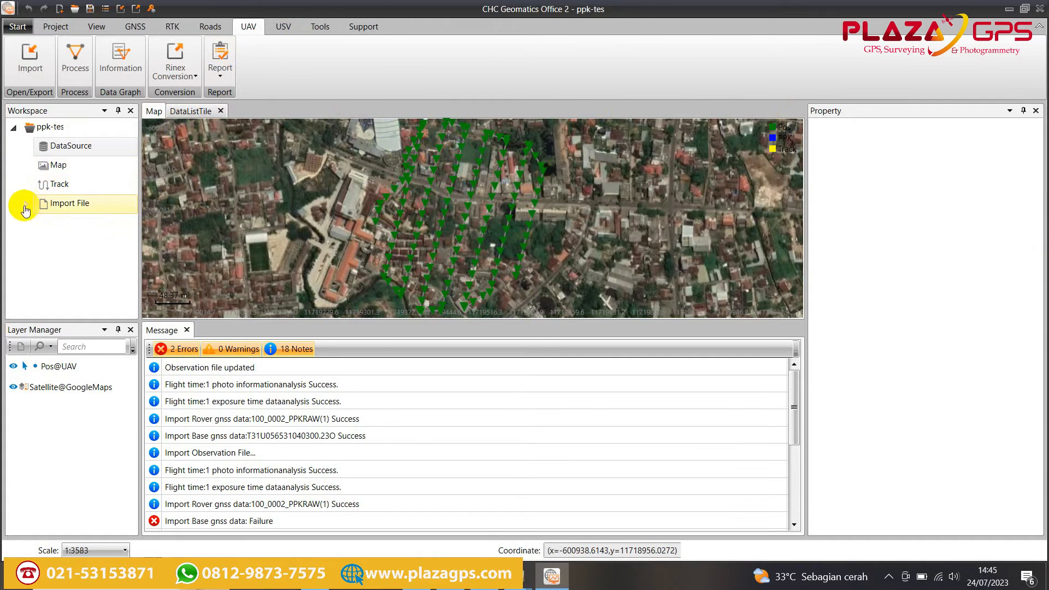
click(54, 147)
click(78, 228)
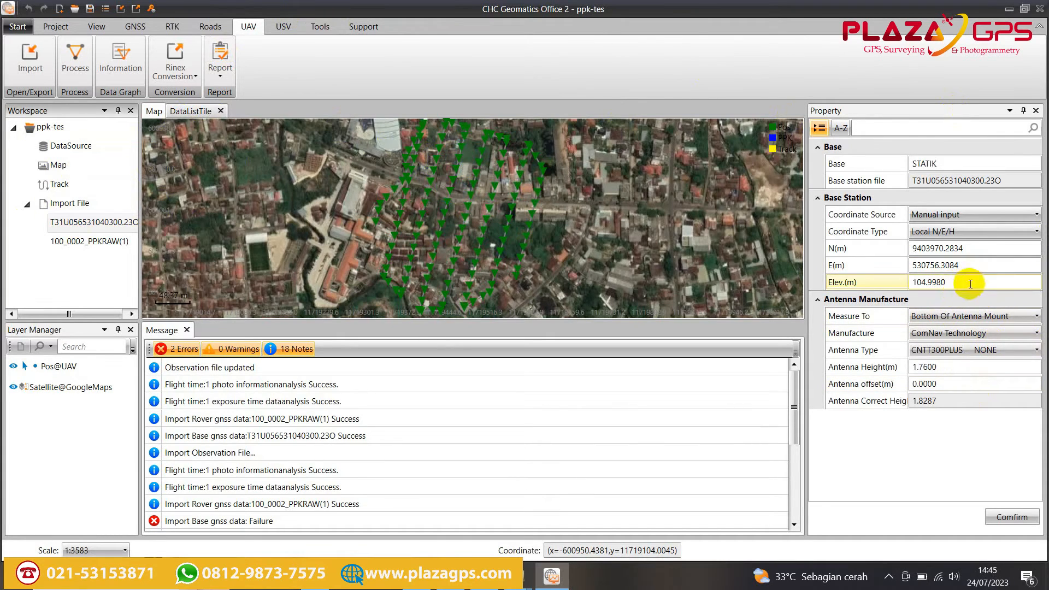
- Run the PPK processing with a cut-off elevation of 15 degrees
click(75, 58)
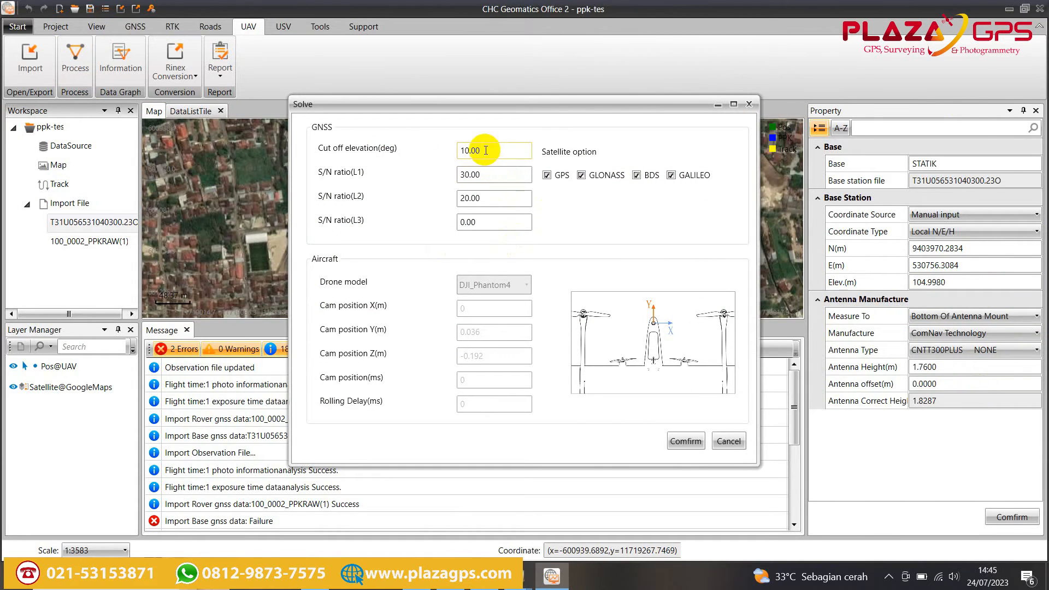
drag(485, 151, 337, 155)
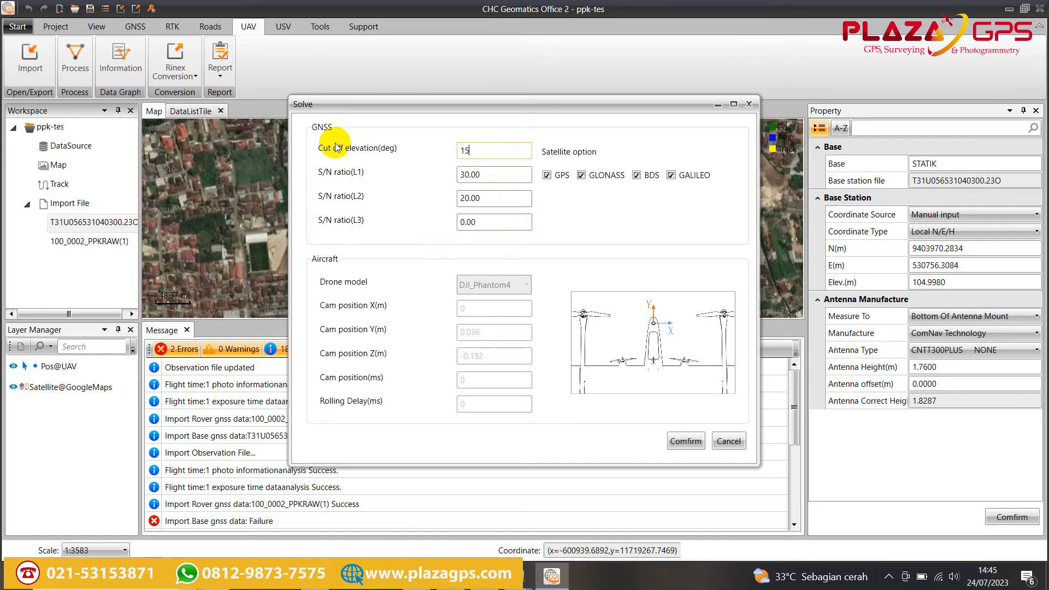
click(680, 441)
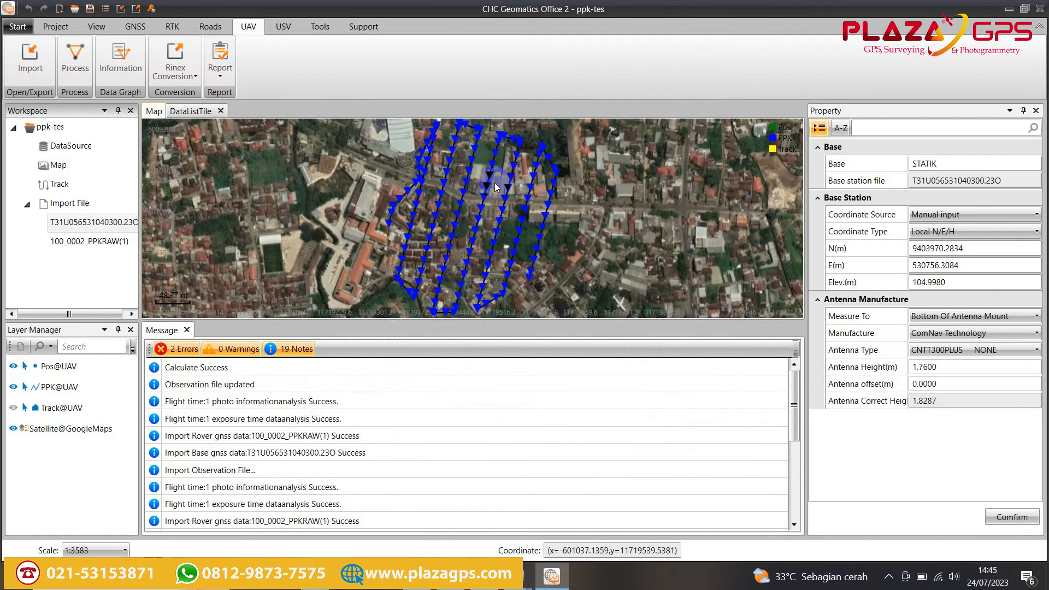
- Inspect the processed PPK flight lines and compare their points with the original positions on the map
scroll(496, 186, up, 4)
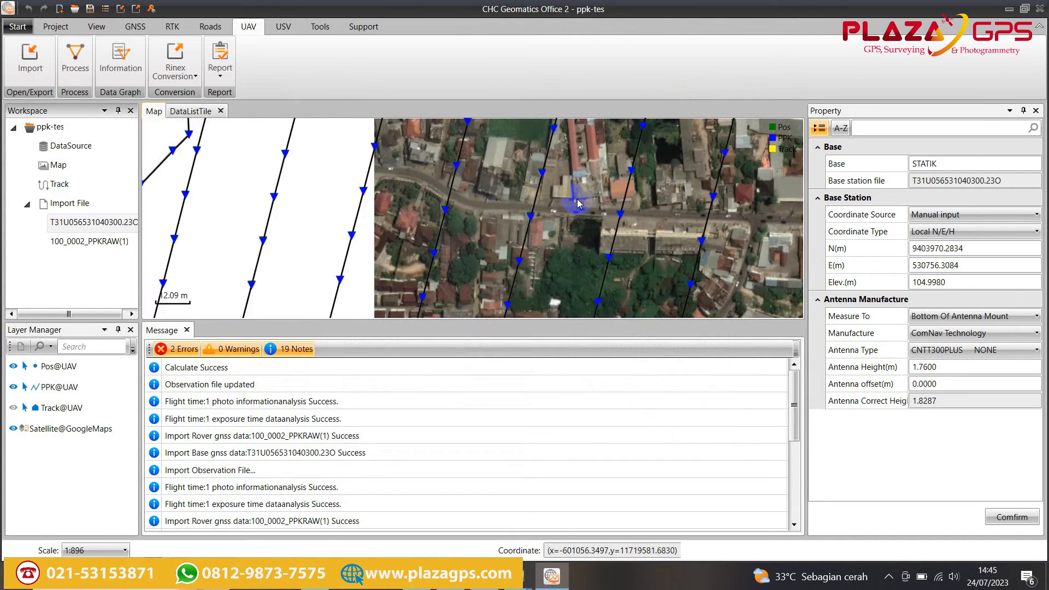
scroll(578, 203, down, 1)
scroll(496, 196, up, 3)
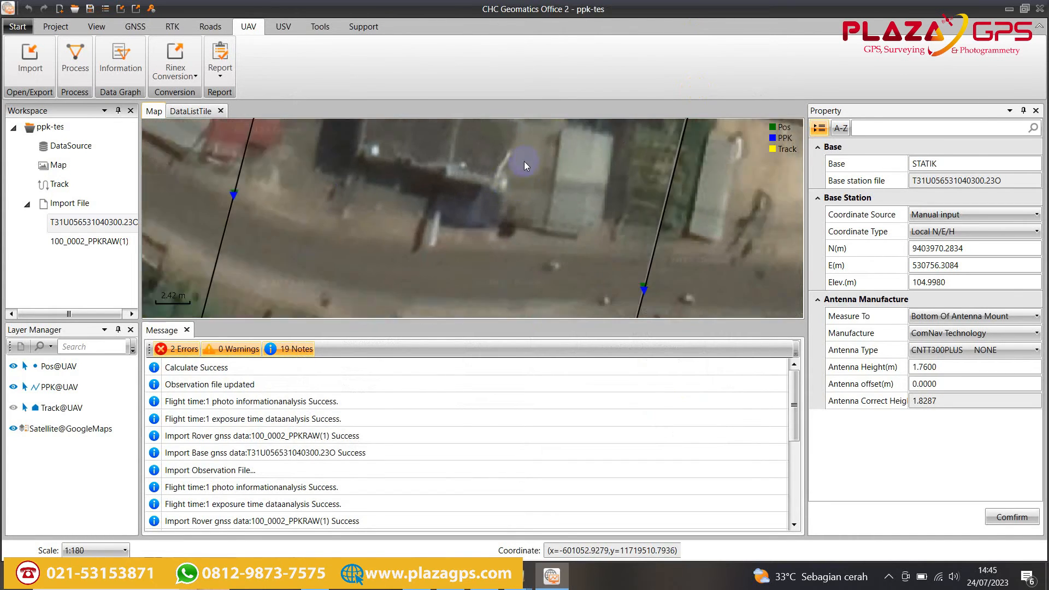
scroll(524, 163, down, 3)
click(535, 172)
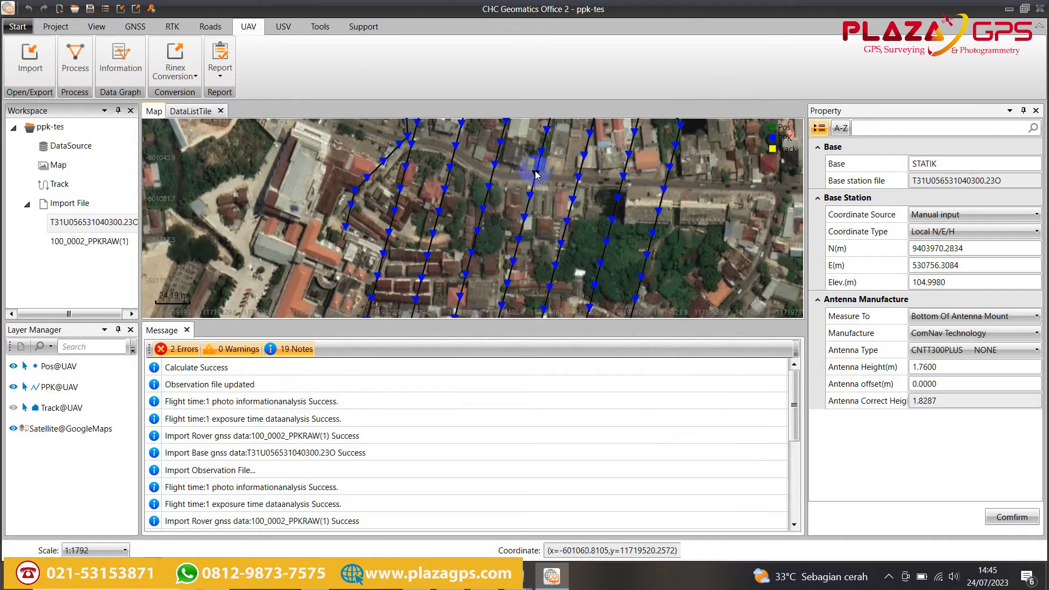
scroll(535, 173, up, 3)
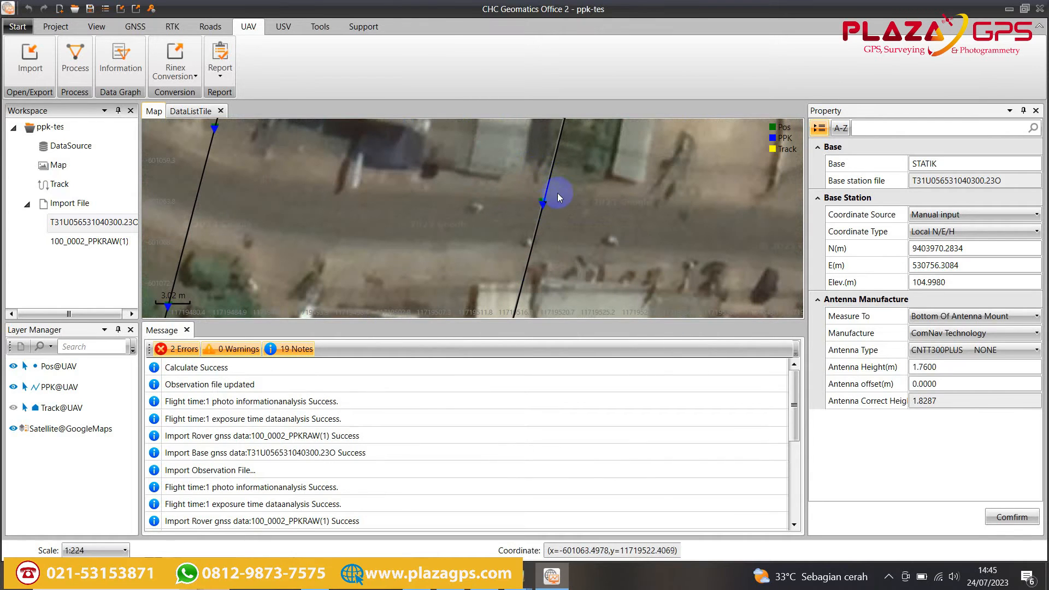
scroll(527, 176, down, 4)
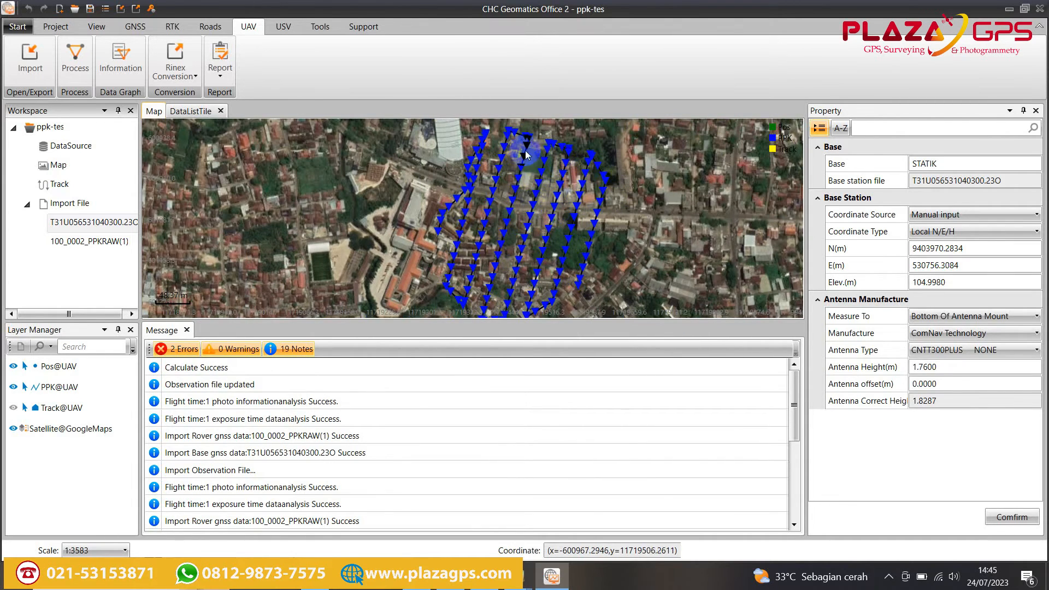
- Open the track report at full size and examine the solution types of its epochs, highlighting the consecutive Float rows
click(219, 76)
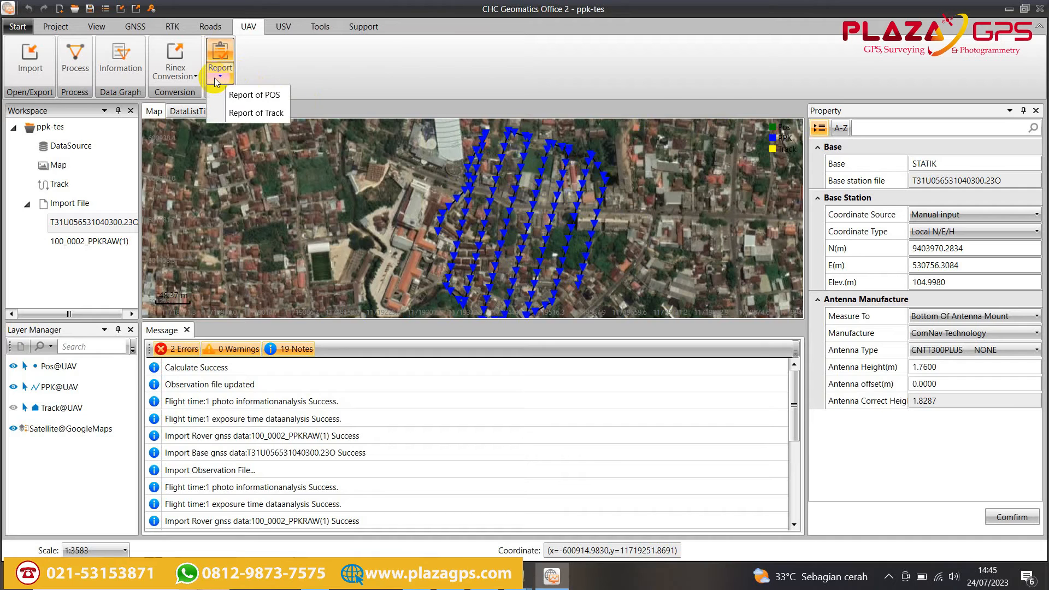
click(264, 114)
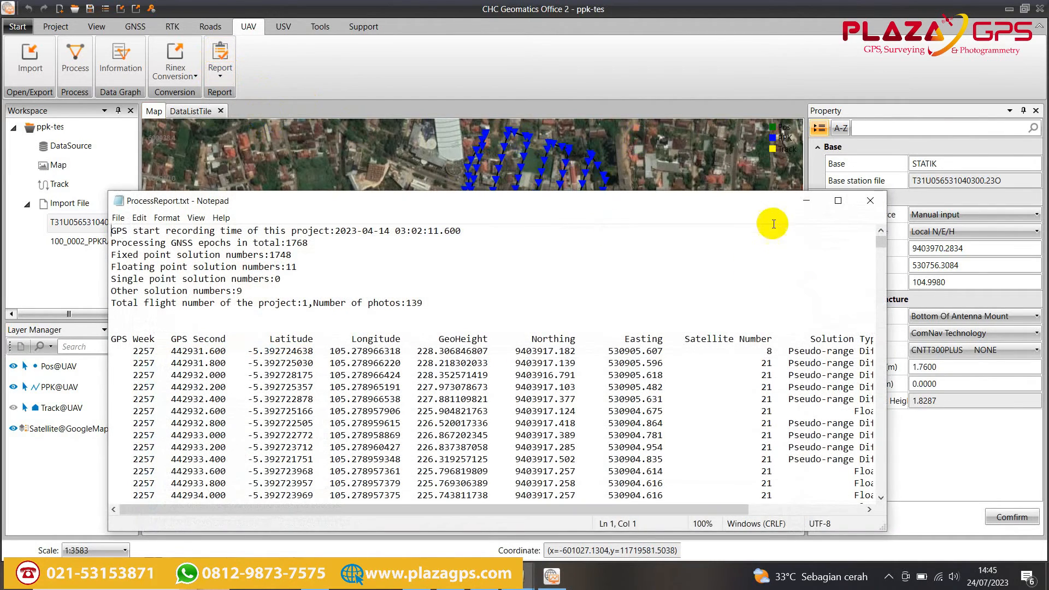
click(837, 200)
scroll(801, 232, down, 4)
scroll(802, 241, up, 4)
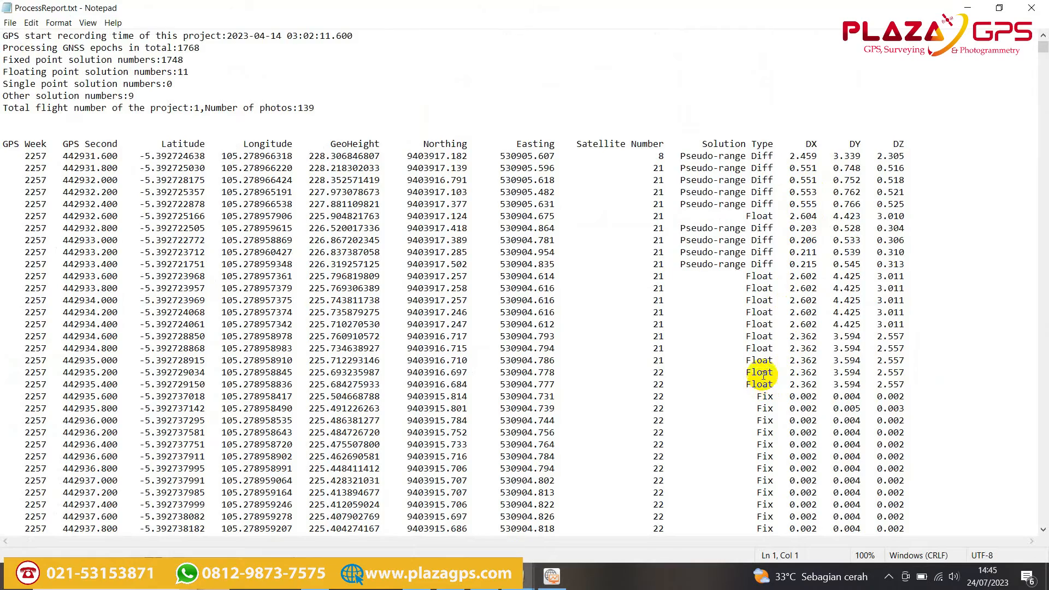
scroll(763, 375, down, 4)
scroll(761, 335, down, 1)
scroll(761, 335, up, 1)
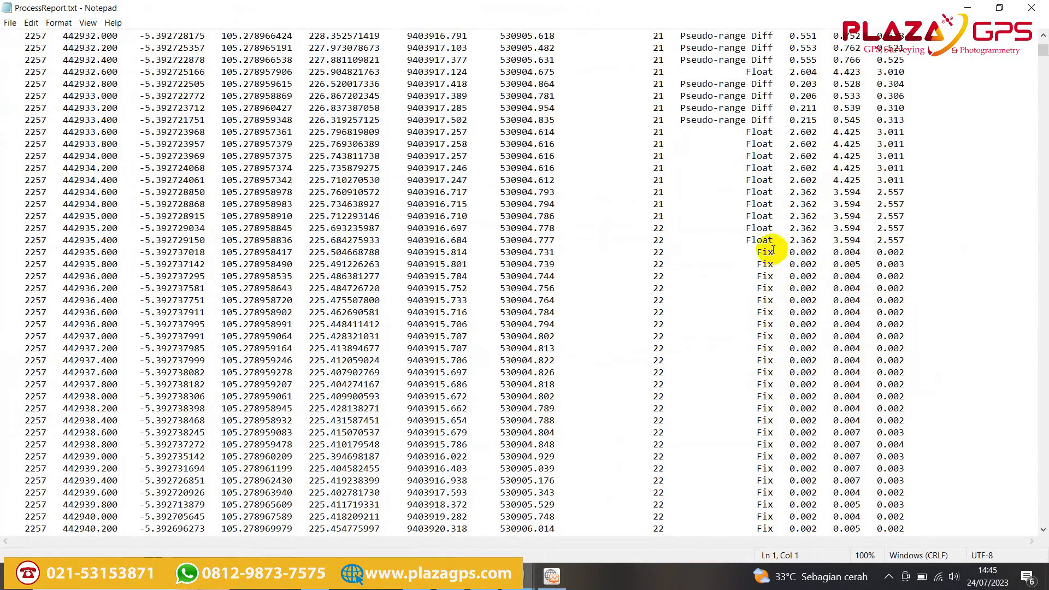
drag(773, 240, 746, 129)
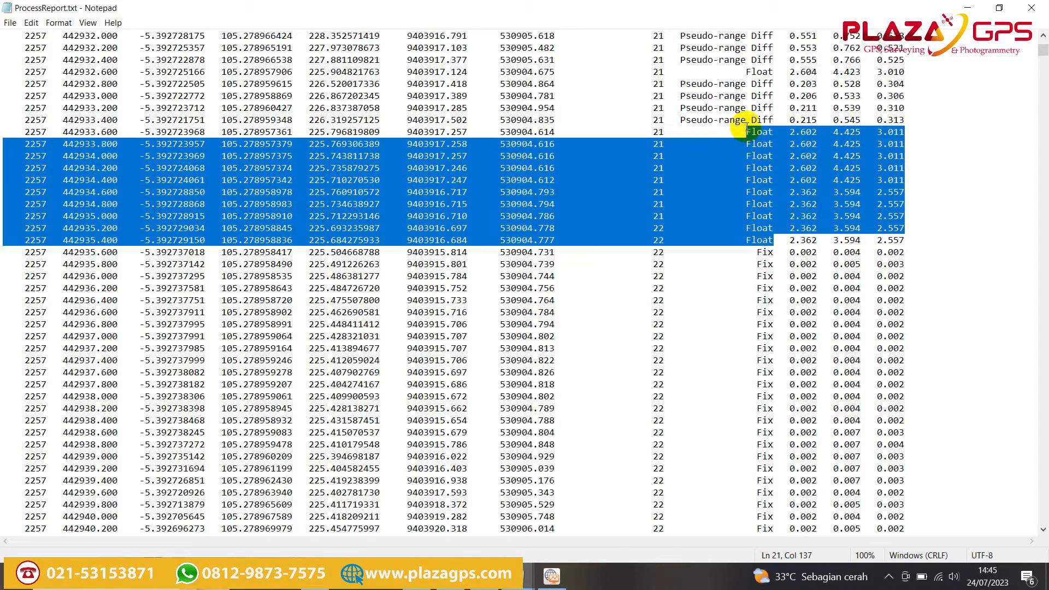
- Examine the solution types and accuracy values of the remaining epochs in the track report, and close it
scroll(763, 141, down, 20)
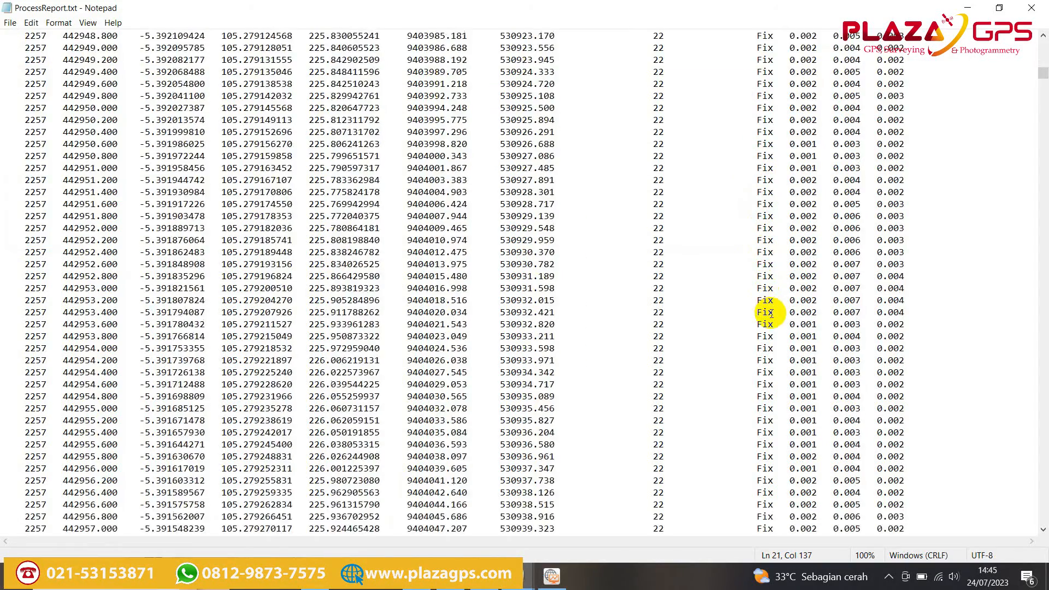
scroll(770, 314, down, 20)
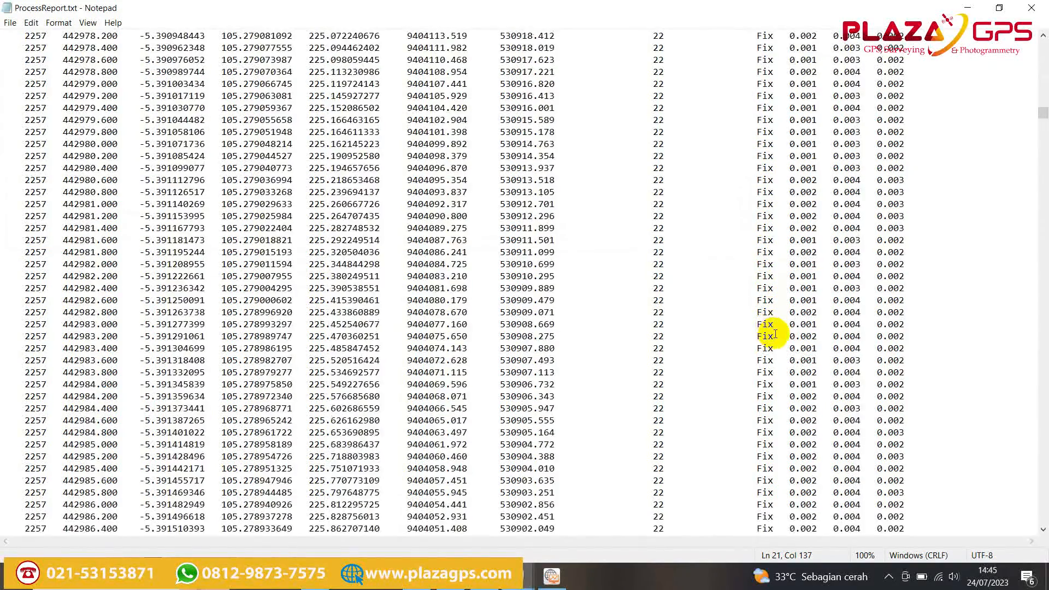
scroll(779, 340, down, 20)
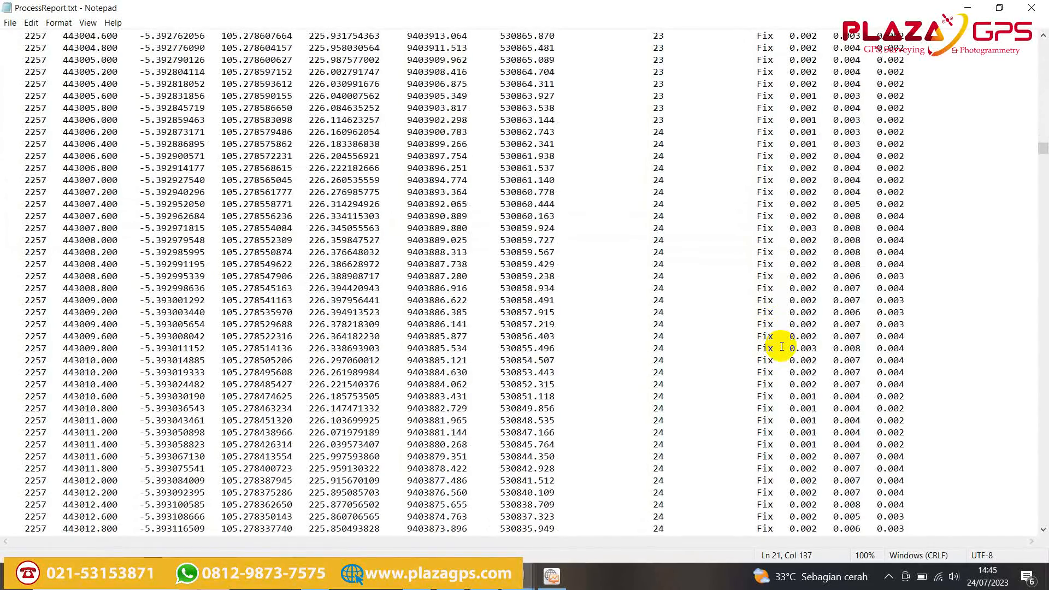
scroll(781, 346, down, 20)
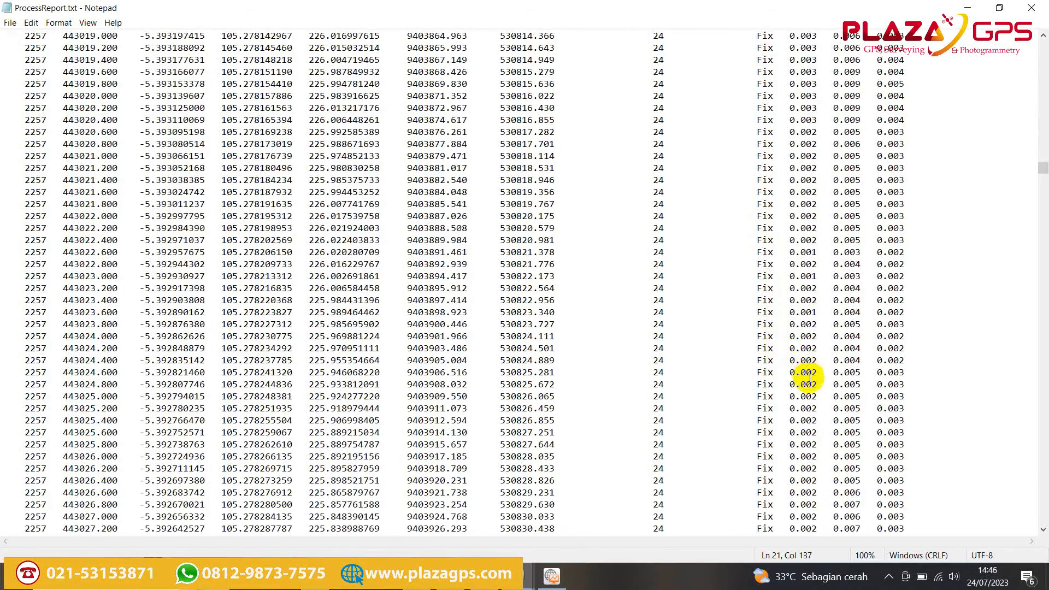
scroll(812, 371, down, 20)
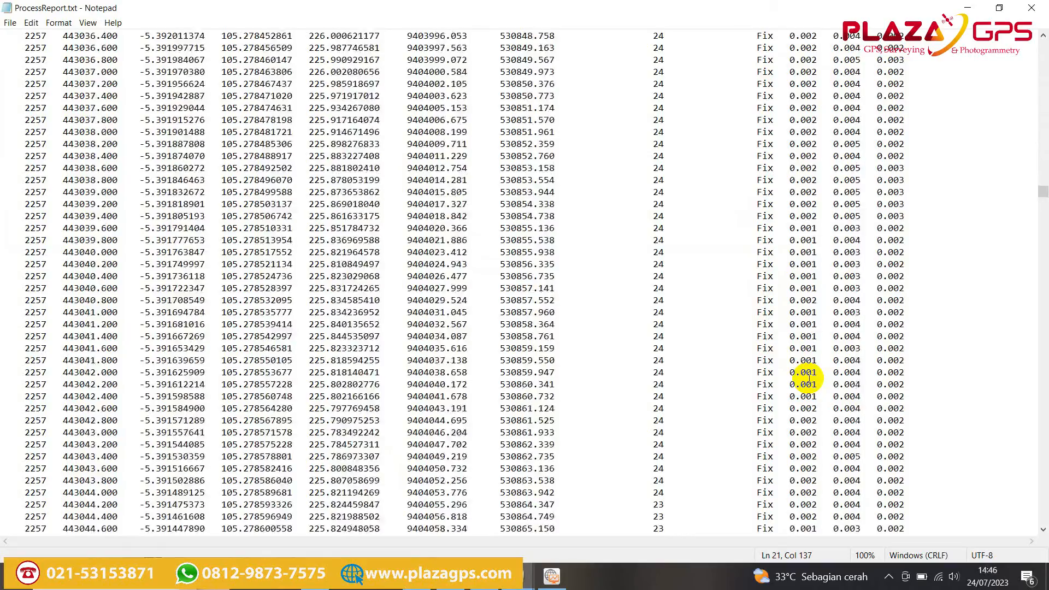
scroll(807, 380, down, 20)
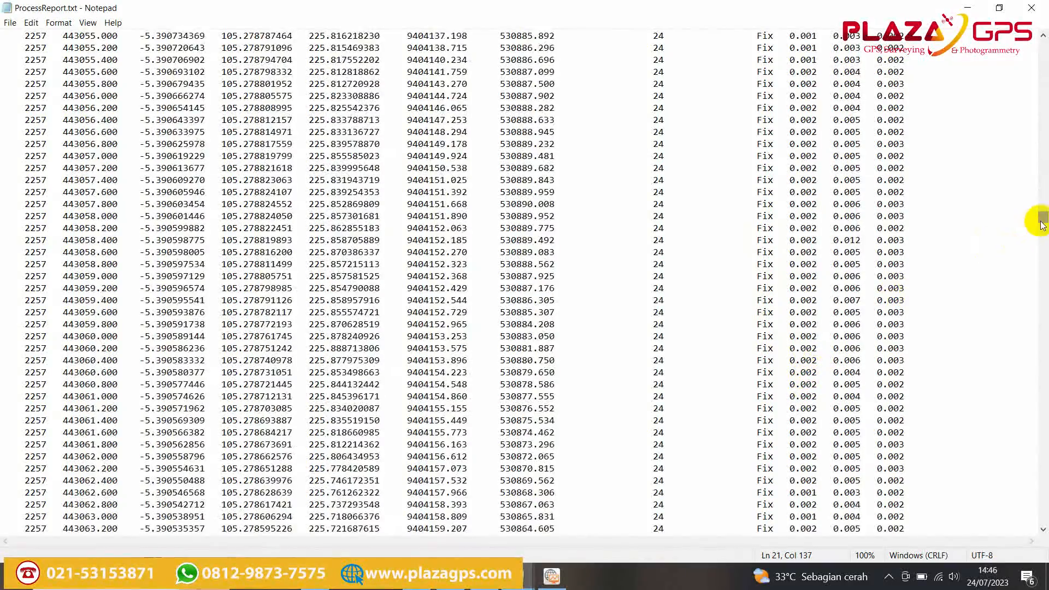
drag(1039, 220, 1043, 455)
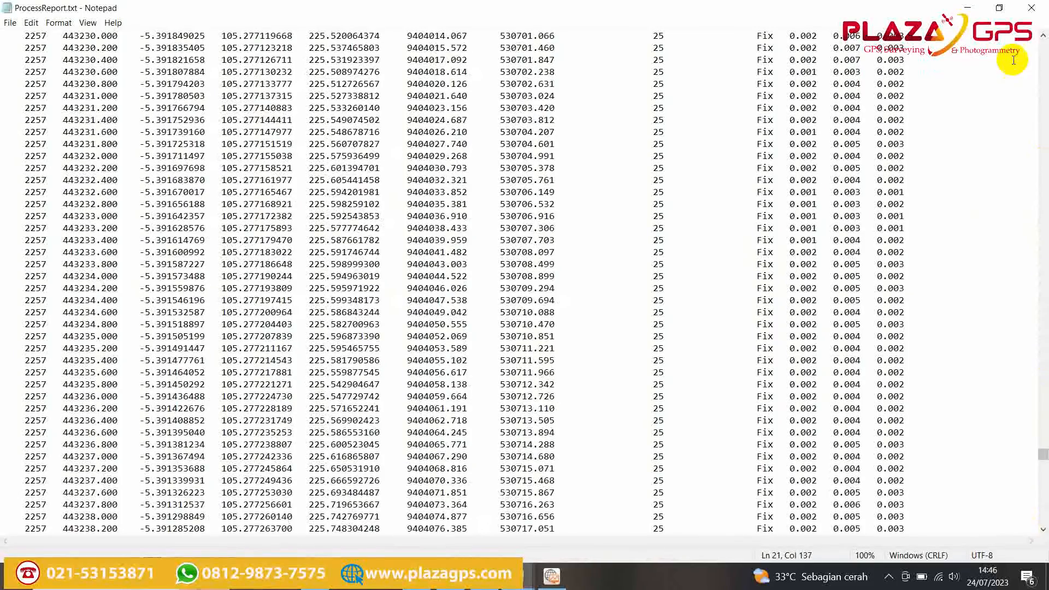
click(1035, 7)
- Export the POS report matched to the photos in folder 100_0002, using local plane coordinates
click(218, 66)
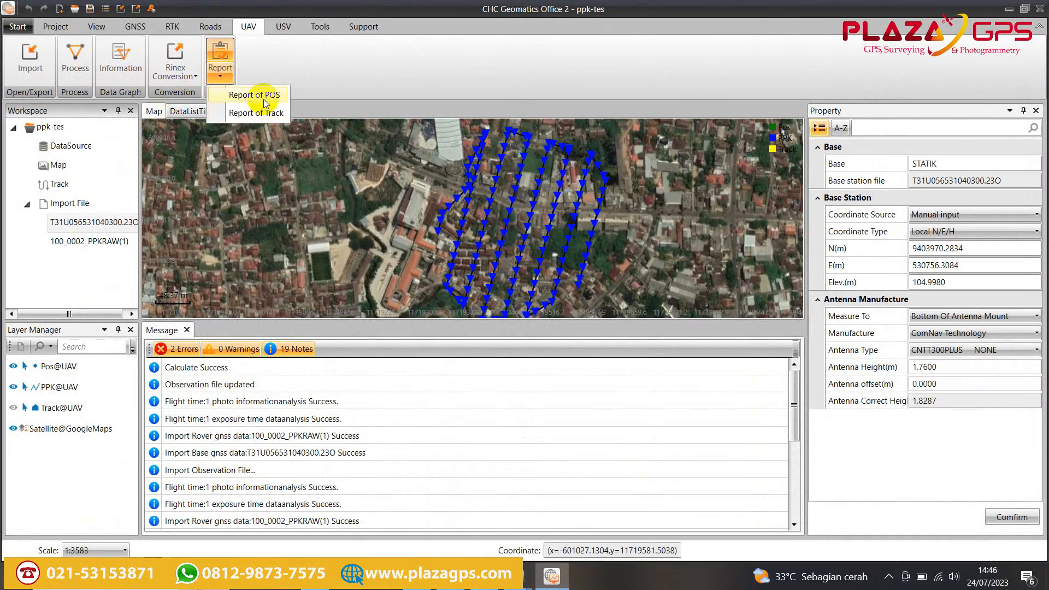
click(264, 99)
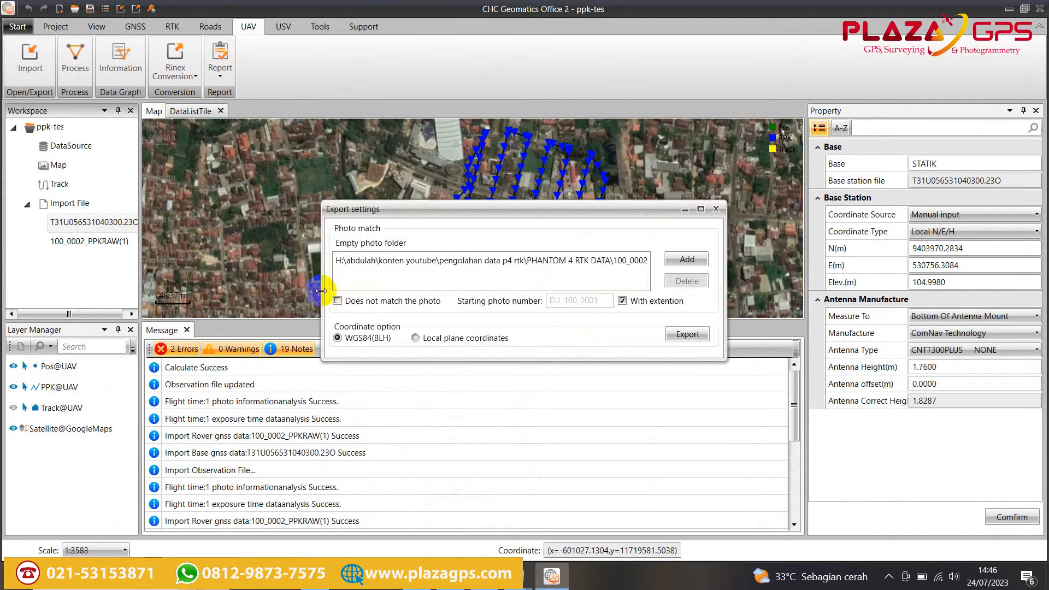
click(434, 339)
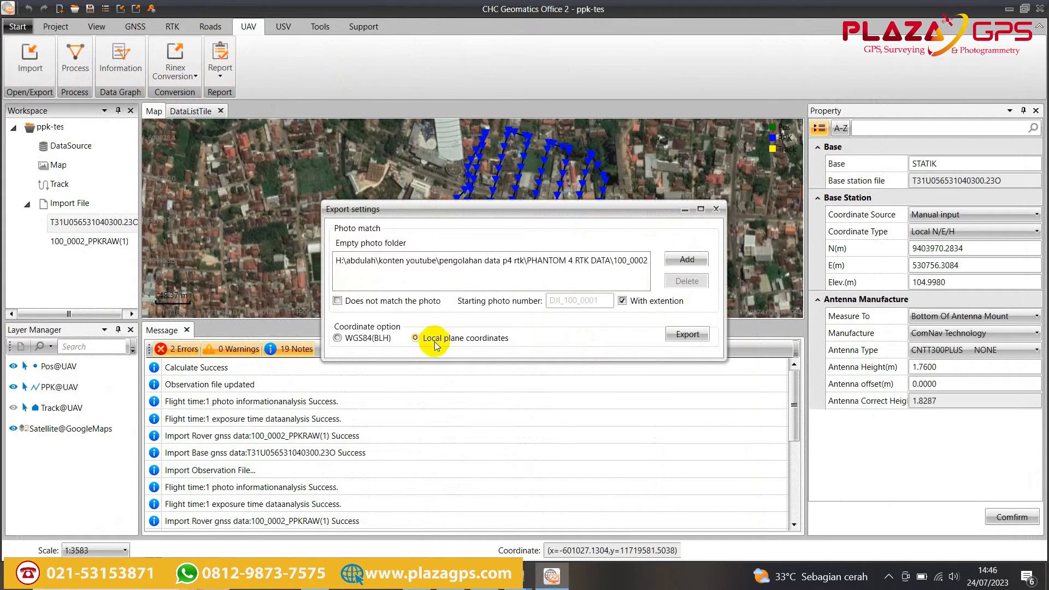
click(683, 336)
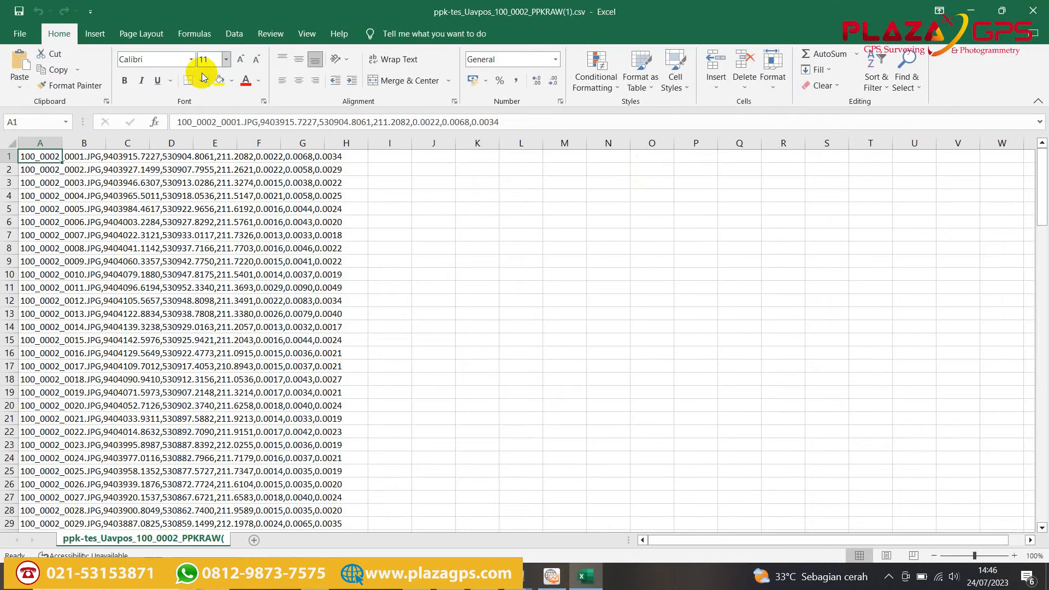
- Set up Text to Columns on column A as delimited data, adding comma as a delimiter
click(40, 143)
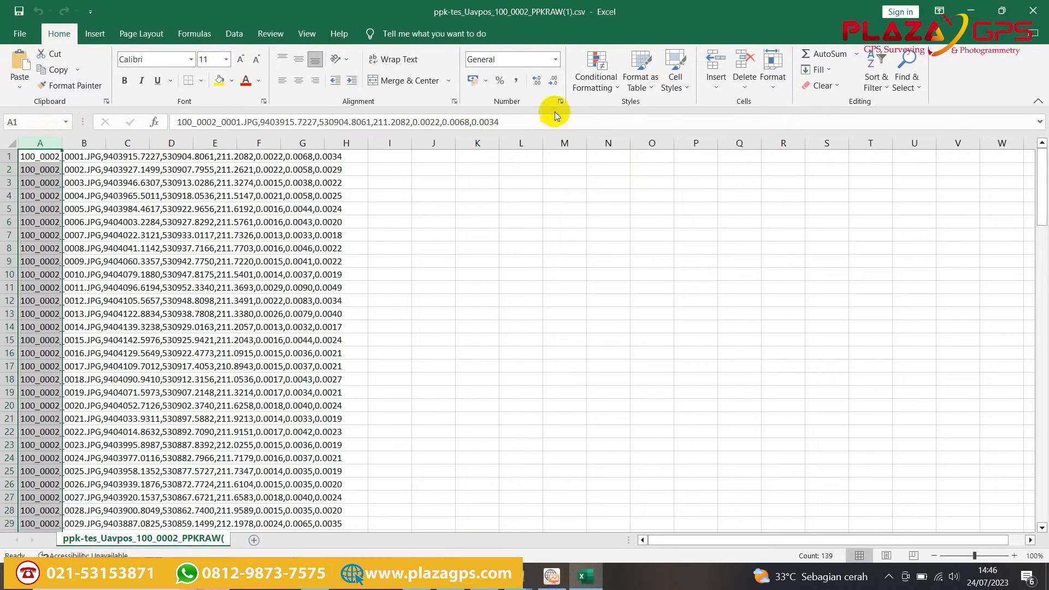
click(234, 33)
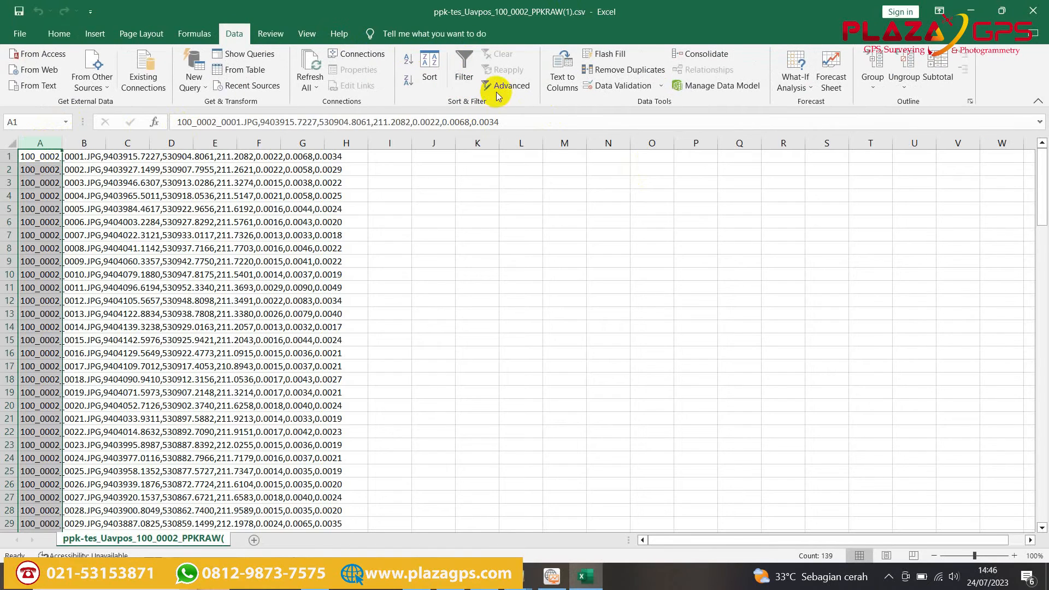
click(561, 74)
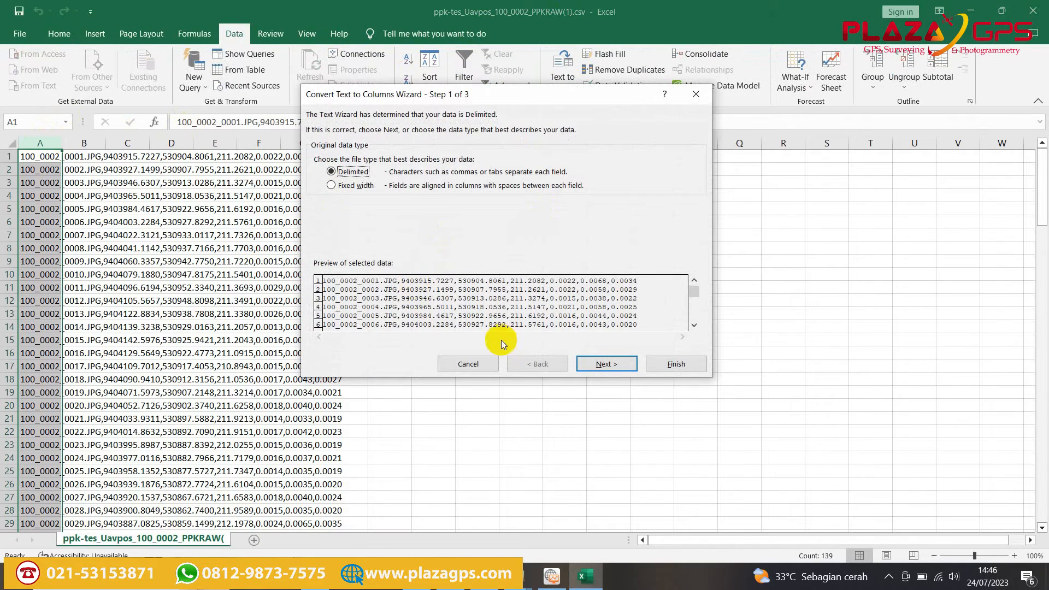
click(601, 366)
click(333, 174)
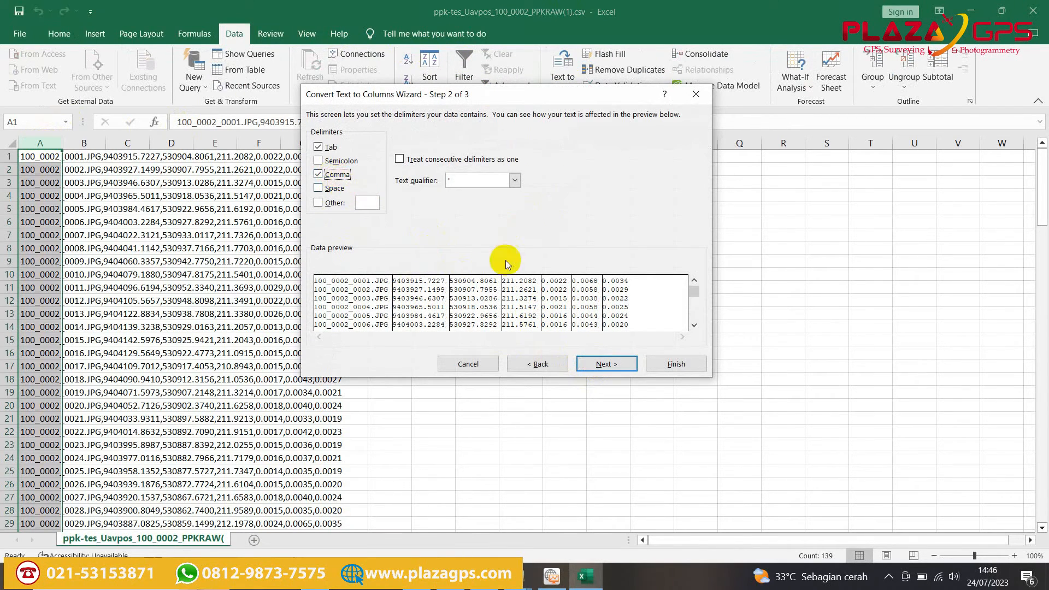
click(628, 365)
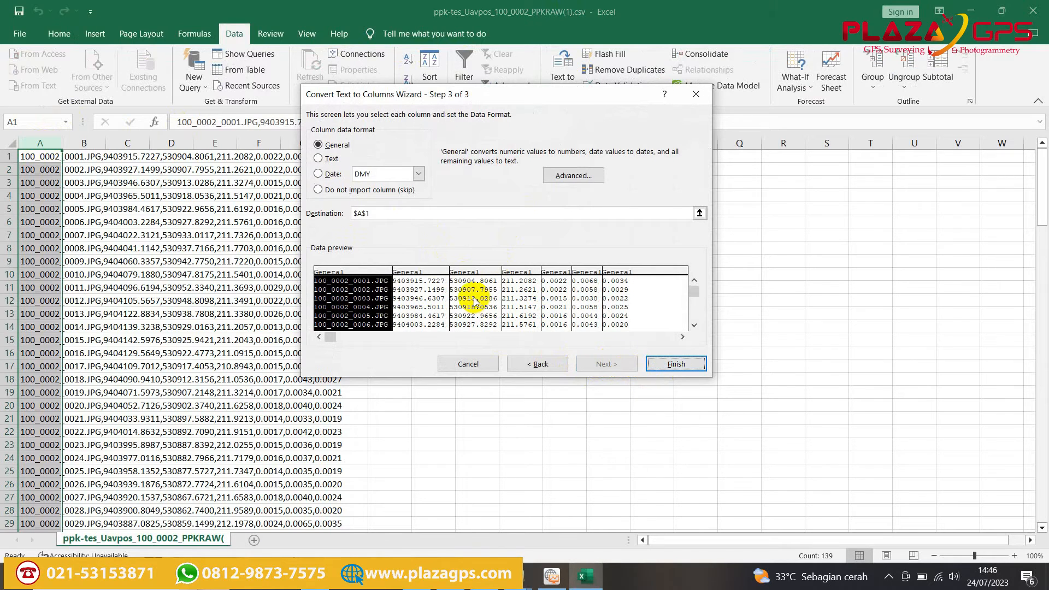
- Set the northing, easting and height columns to Text format and finish splitting the data
click(418, 263)
click(328, 158)
click(461, 267)
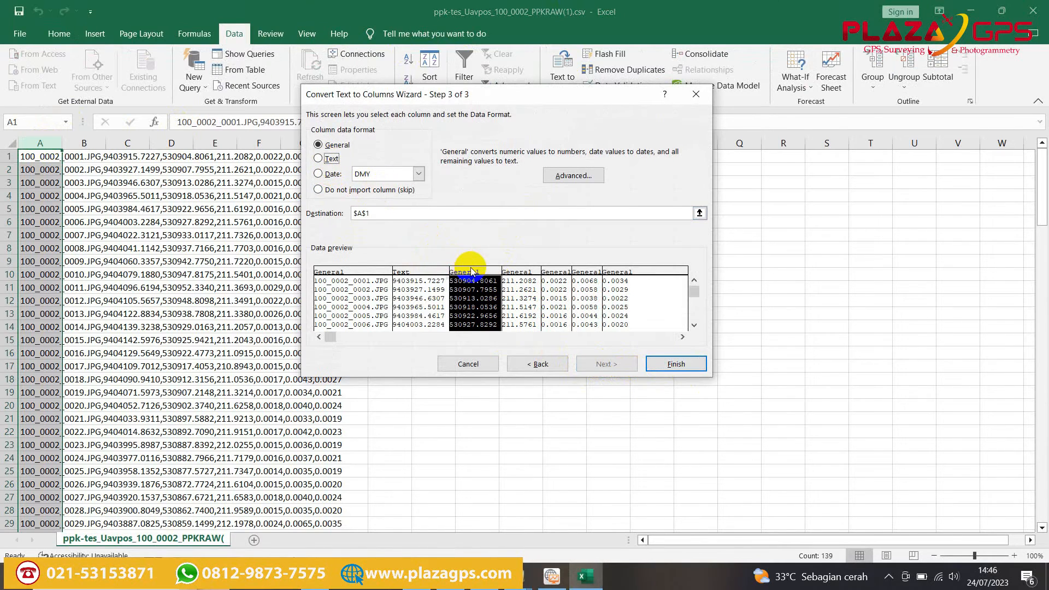
click(330, 160)
click(509, 268)
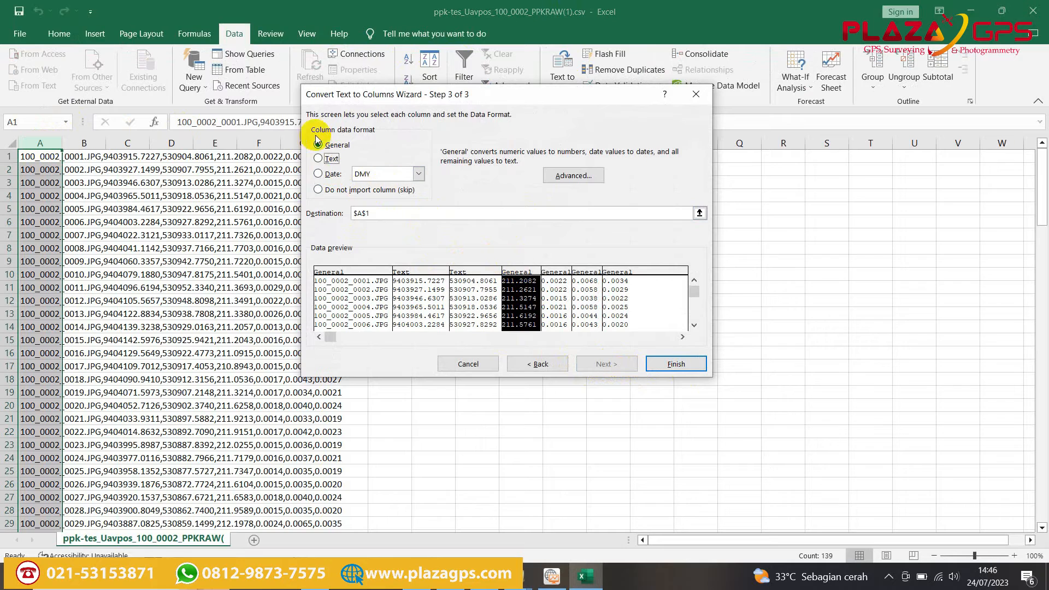
click(321, 162)
click(676, 363)
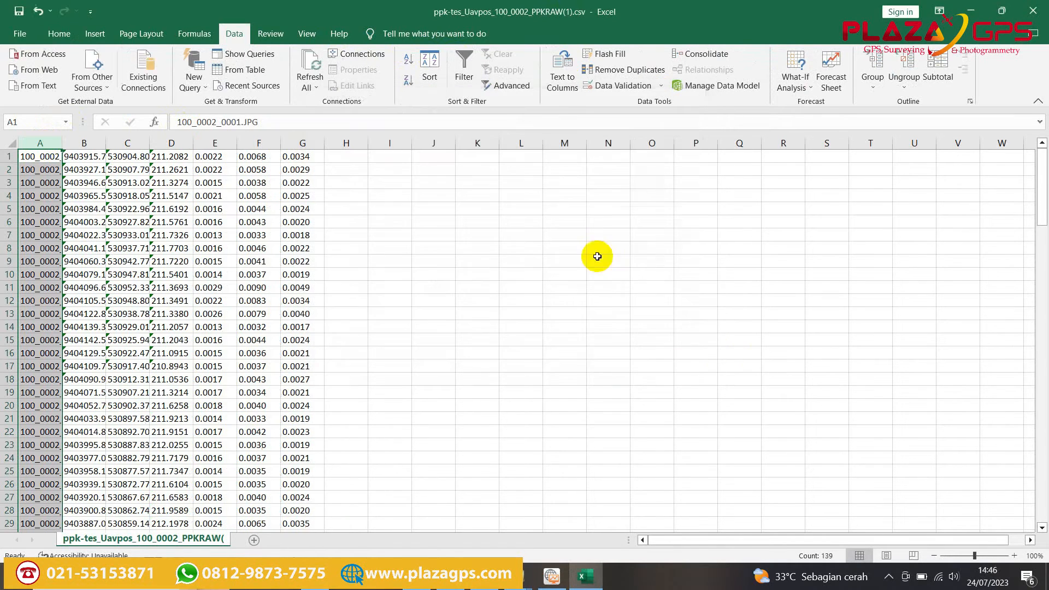
- Fit the widths of columns A to D to their contents
double_click(105, 143)
double_click(62, 143)
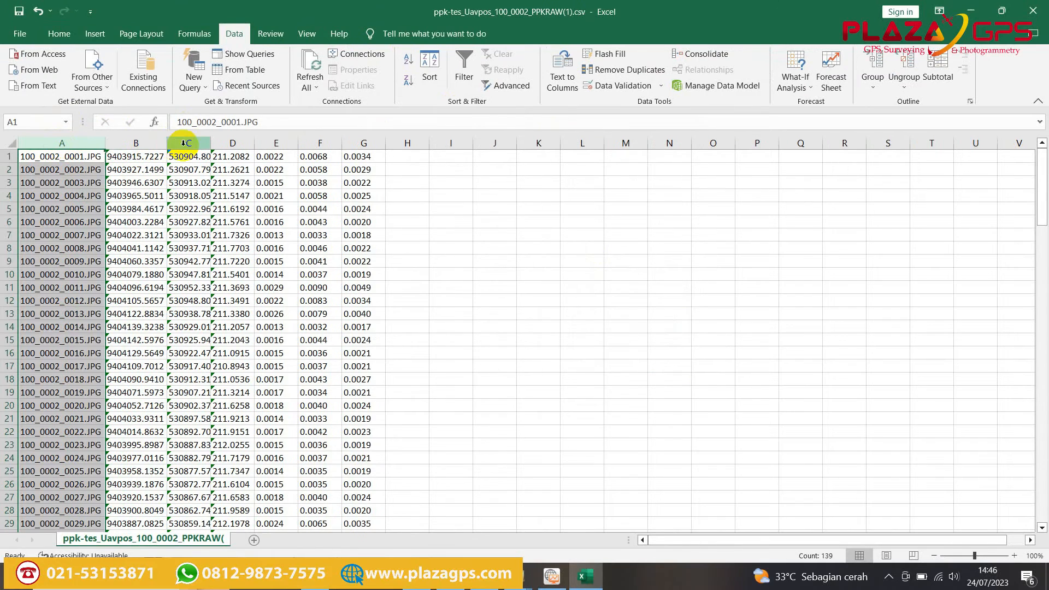
double_click(209, 143)
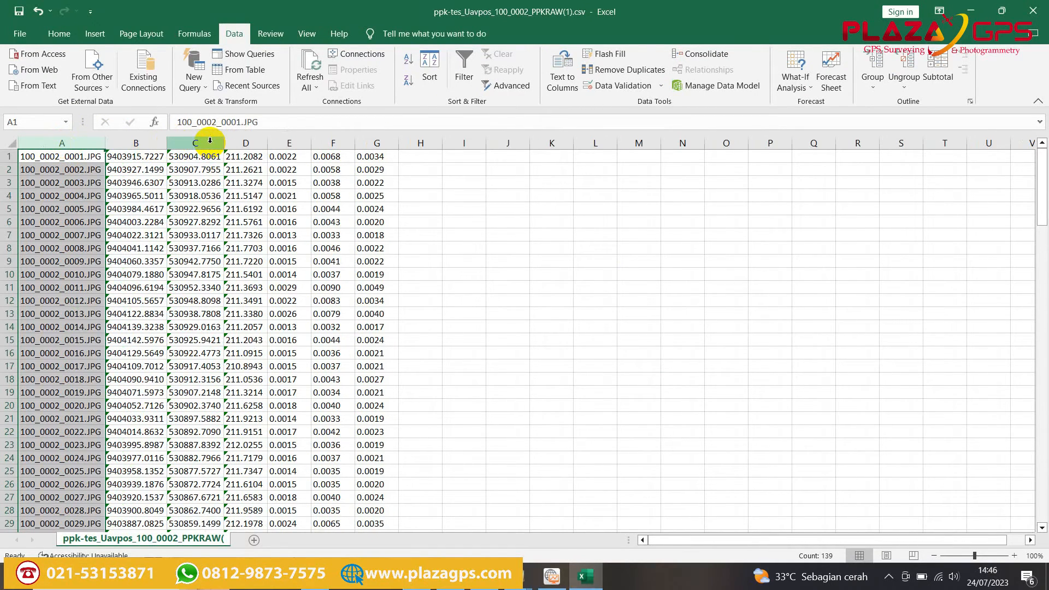
double_click(268, 138)
- Check the photo coordinates and highlight the accuracy values in columns E to G, then return to CHC Geomatics Office 2
click(149, 156)
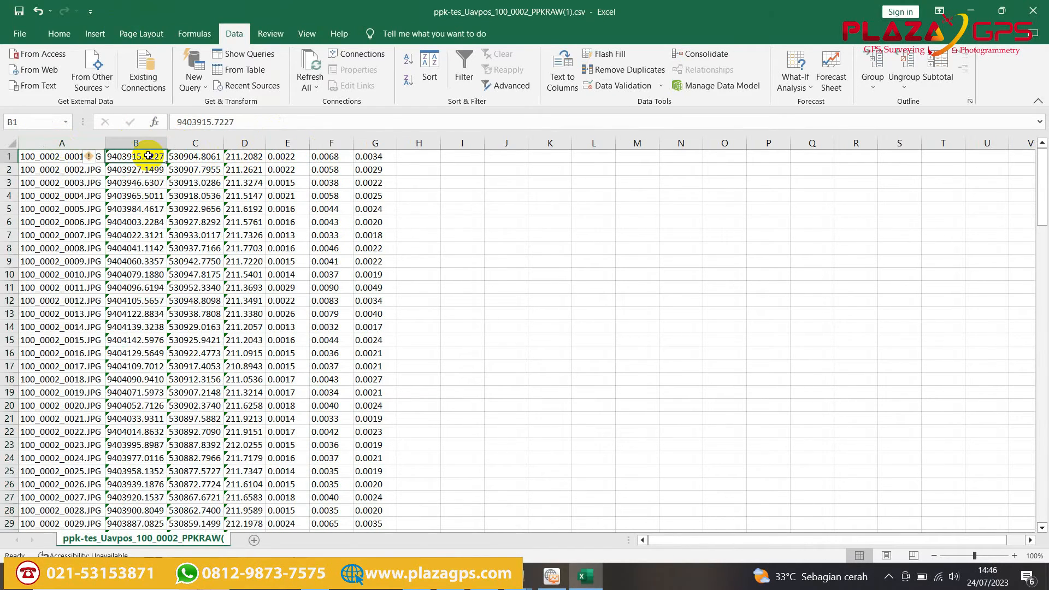
drag(284, 157, 393, 543)
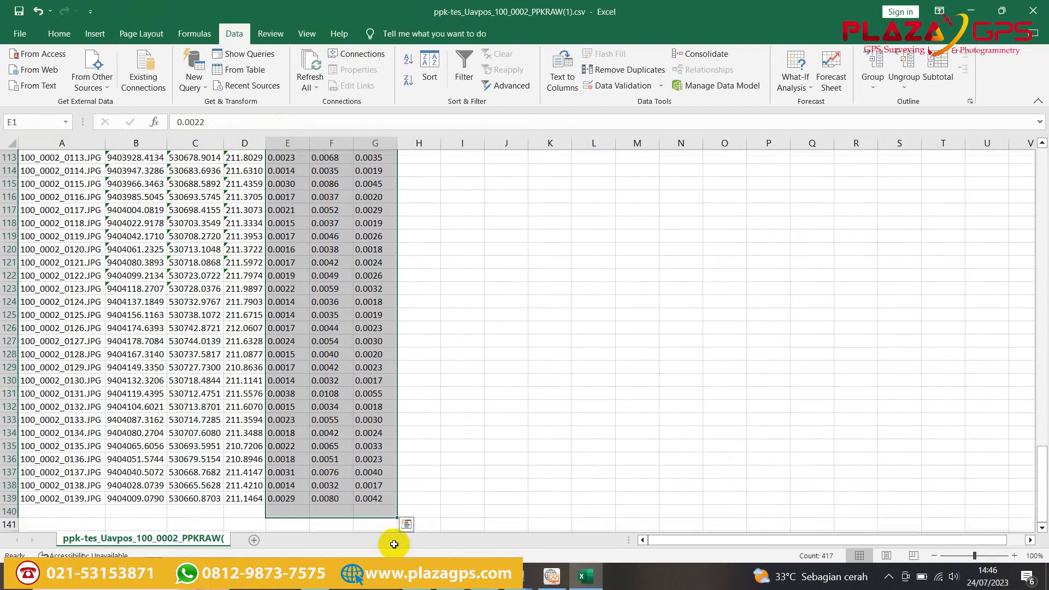
click(968, 10)
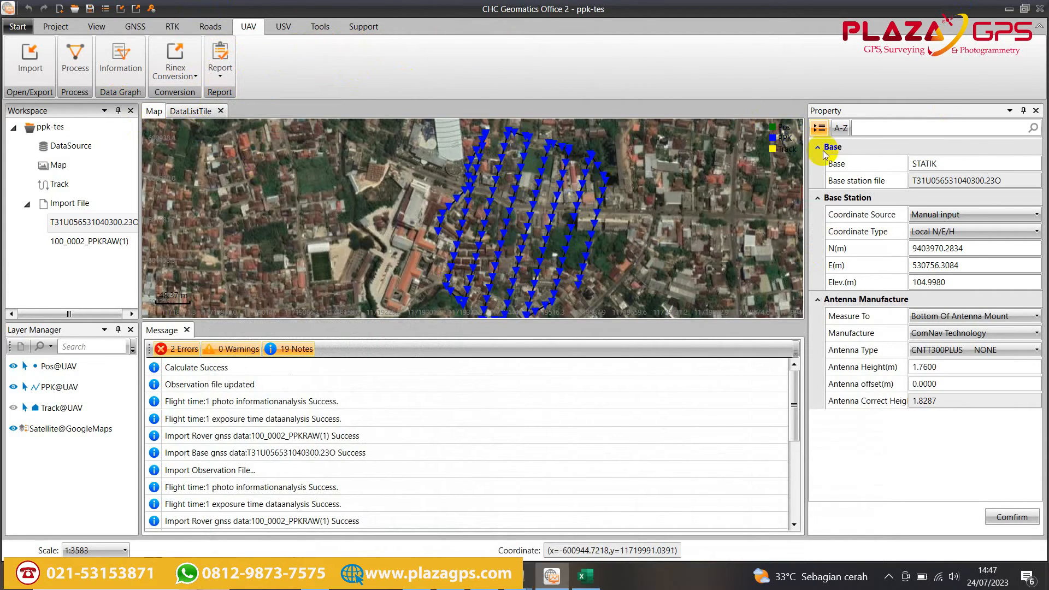
- Inspect the PPK flight lines over the satellite imagery, both close up and across the whole survey area
scroll(532, 205, up, 2)
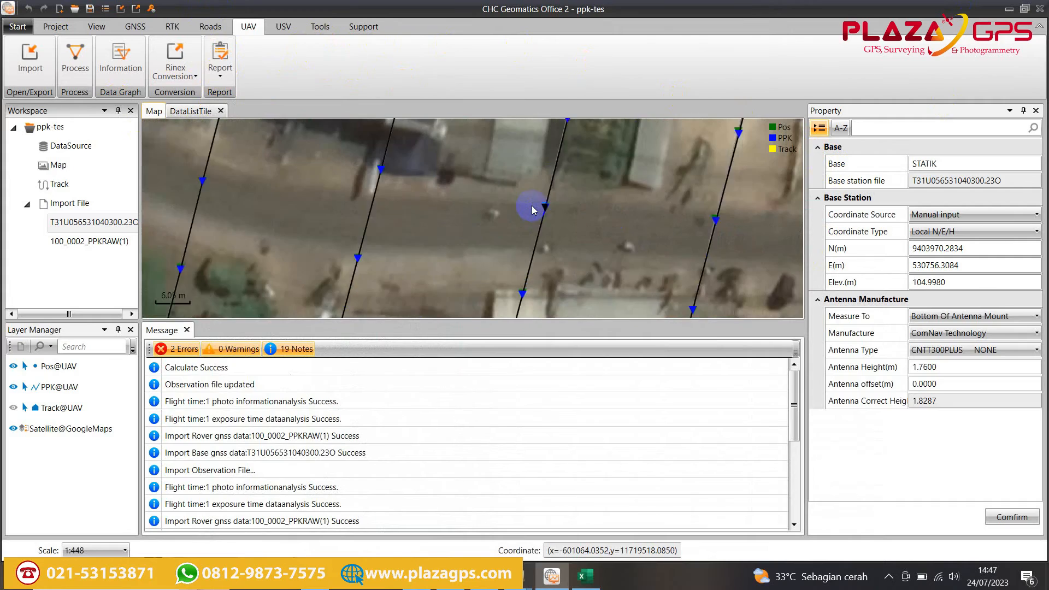
scroll(532, 205, down, 3)
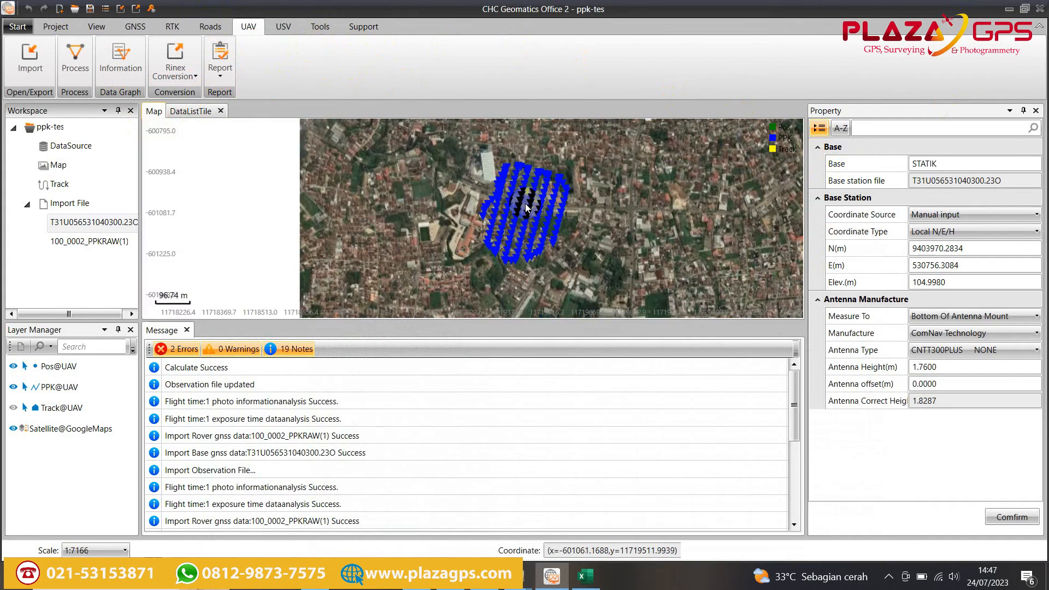
scroll(570, 196, up, 1)
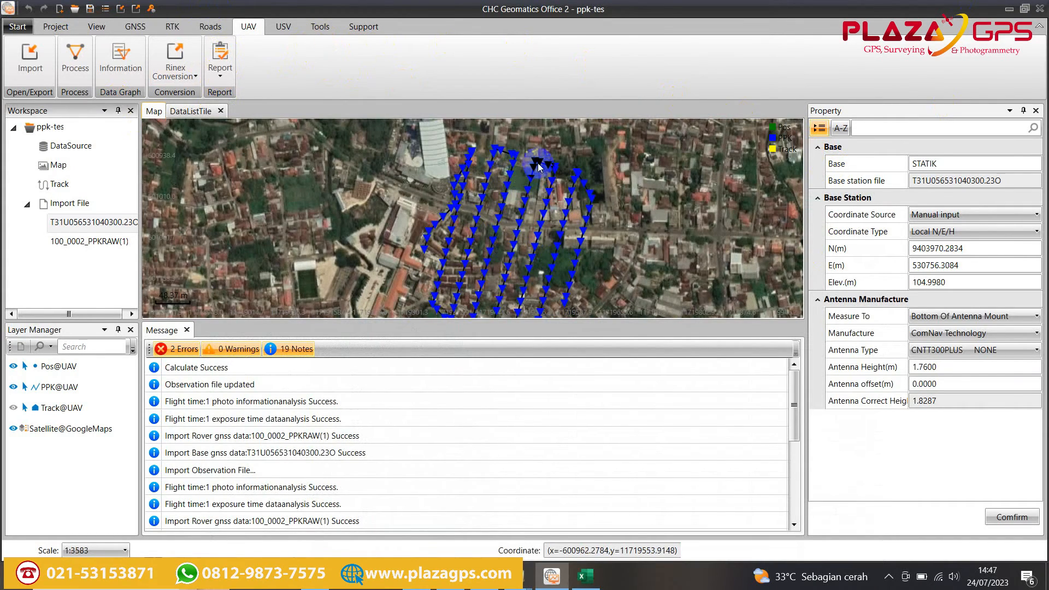
scroll(538, 167, down, 1)
scroll(534, 279, up, 1)
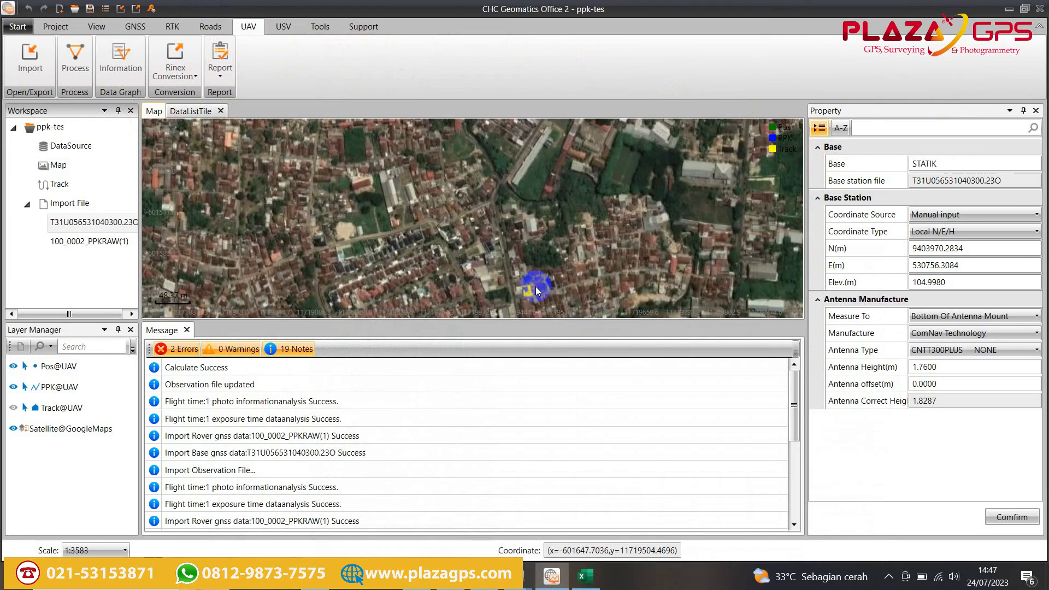
scroll(535, 299, down, 2)
scroll(544, 200, up, 3)
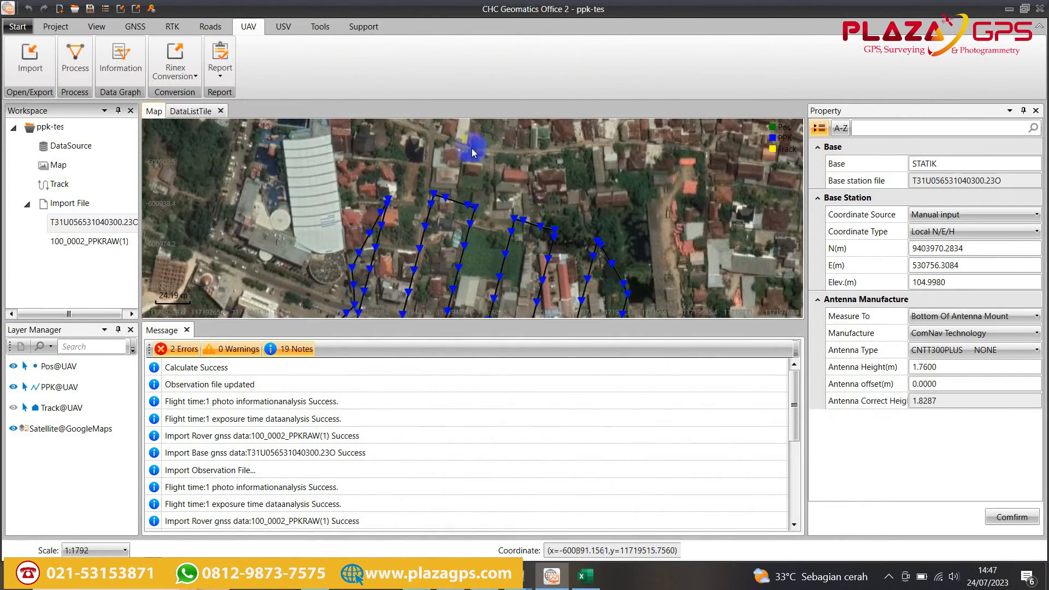
scroll(473, 152, down, 2)
scroll(471, 173, up, 2)
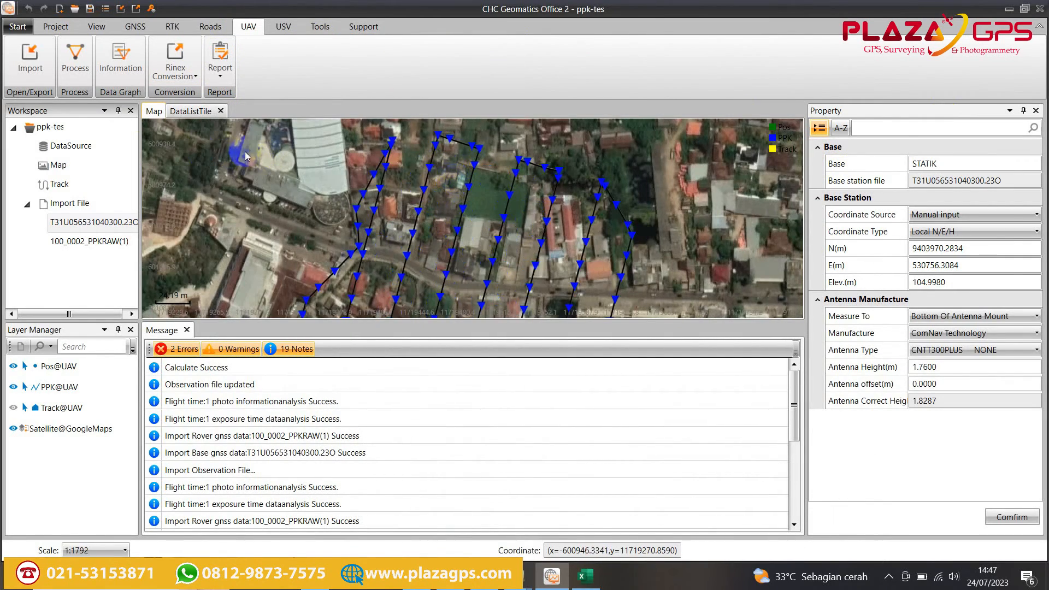
scroll(350, 154, down, 2)
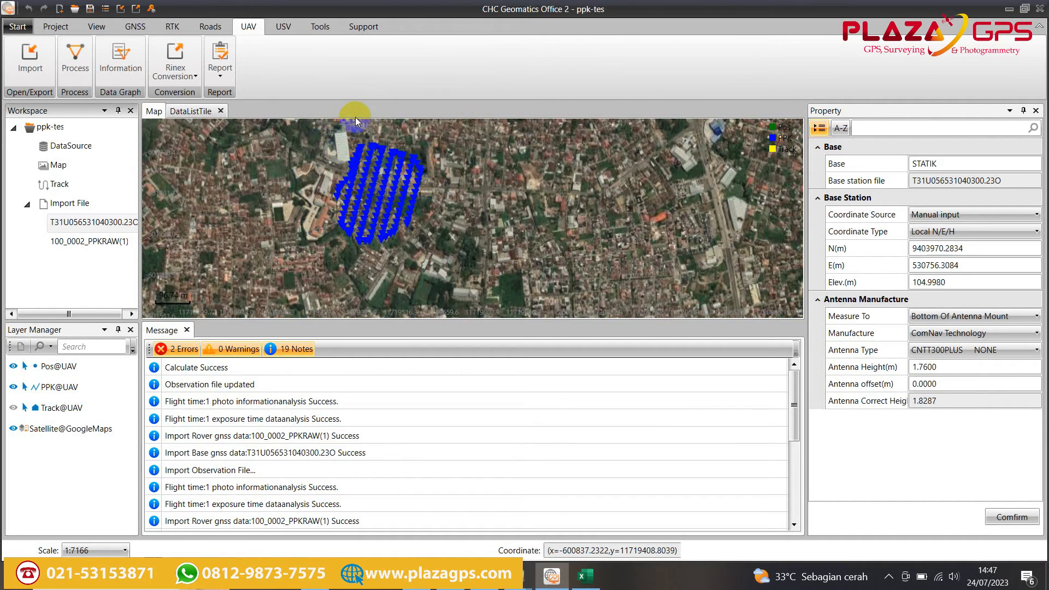
scroll(329, 169, up, 1)
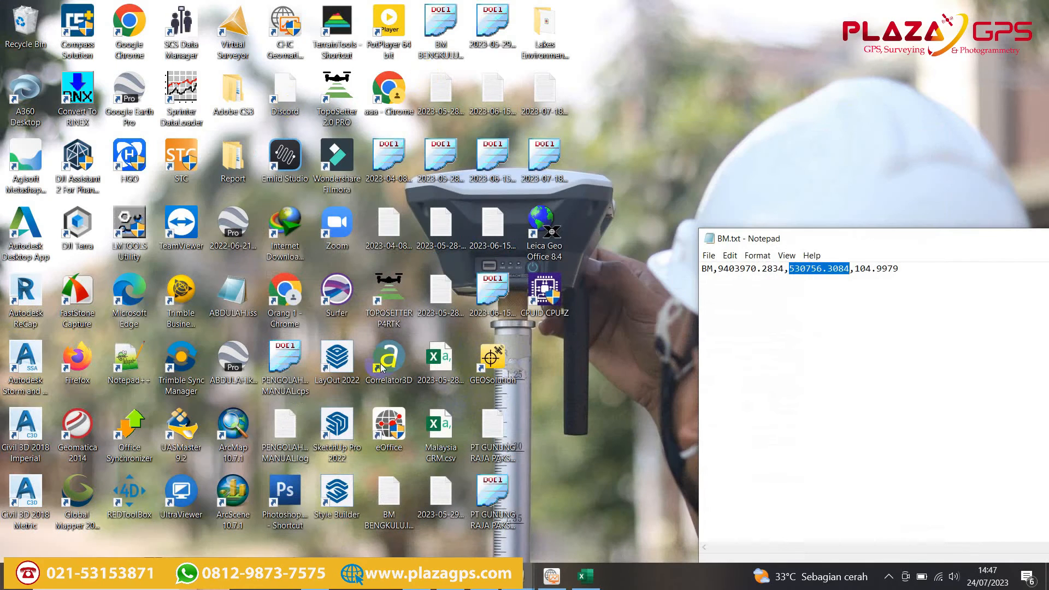
drag(896, 240, 224, 83)
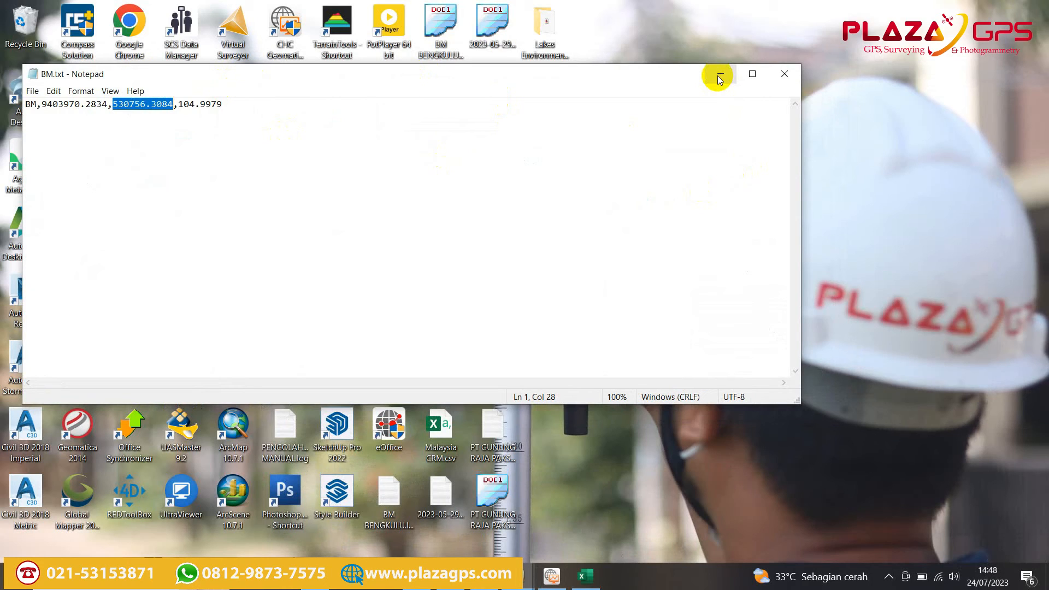
click(888, 576)
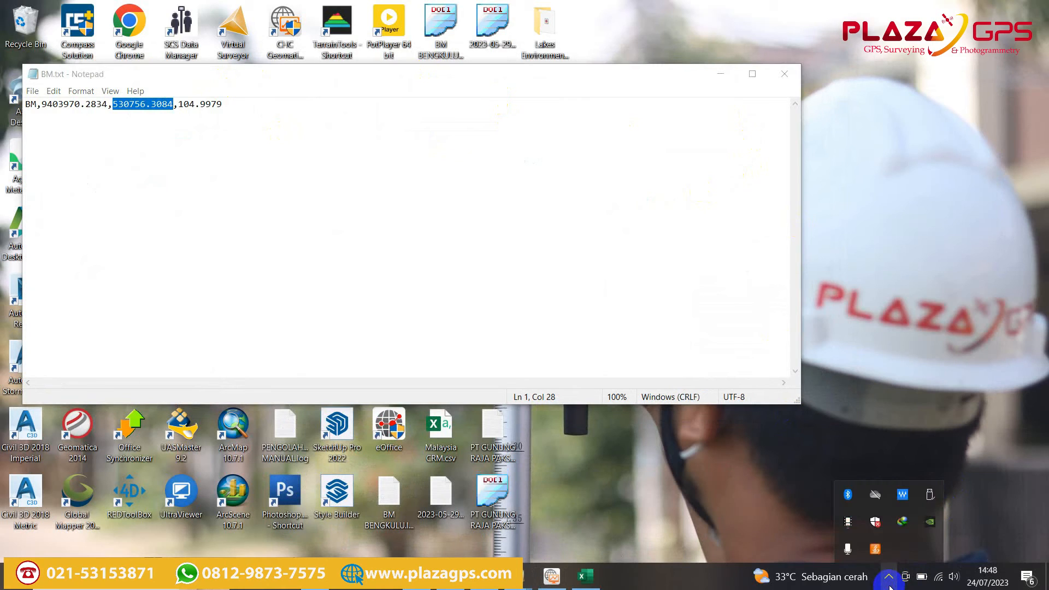